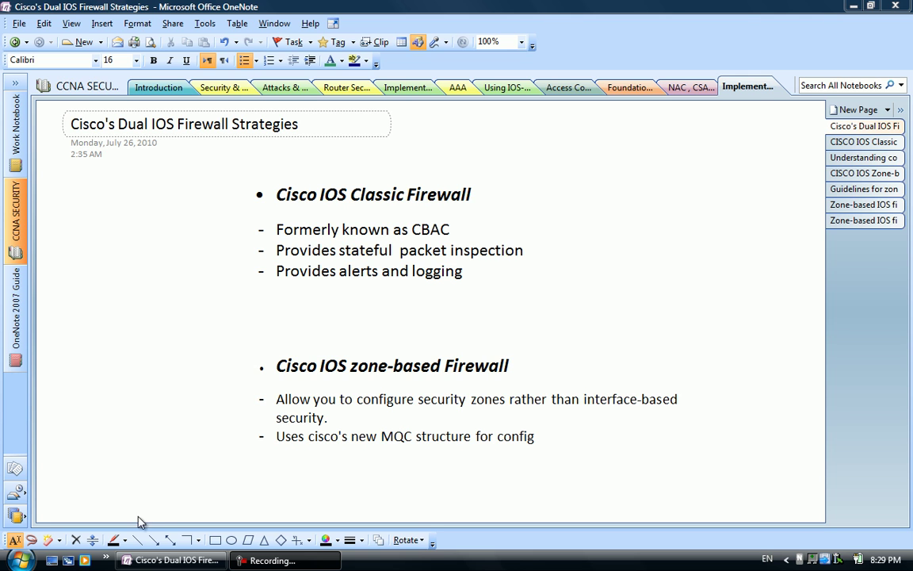
Step: Switch to the Pen tool for freehand ink on the zone-based Firewall notes
left_click(498, 436)
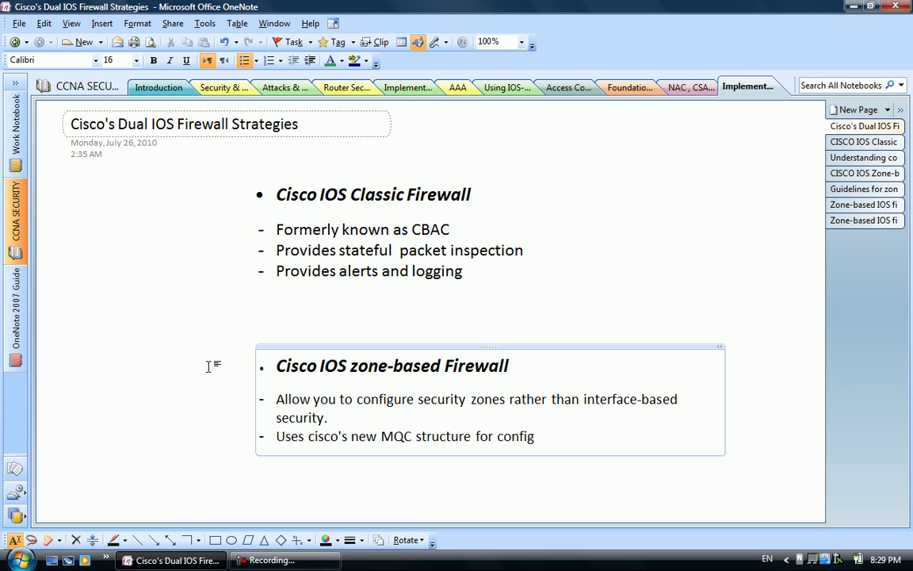
left_click(113, 543)
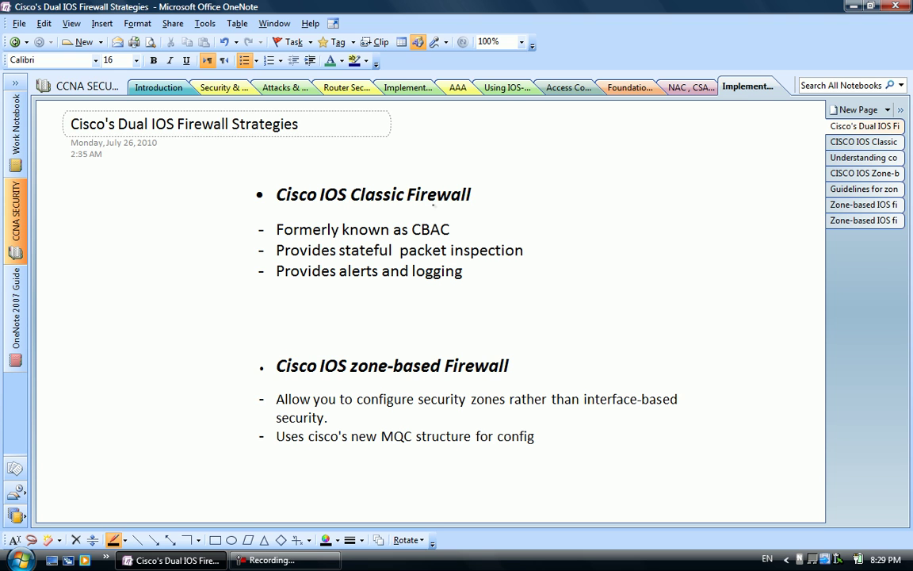
Step: Underline Firewall, then write ISR, circle it and draw a linked device box
left_click_drag(408, 206, 471, 205)
mouse_move(515, 159)
left_mouse_down()
mouse_move(533, 173)
mouse_move(564, 160)
mouse_move(566, 177)
left_mouse_up()
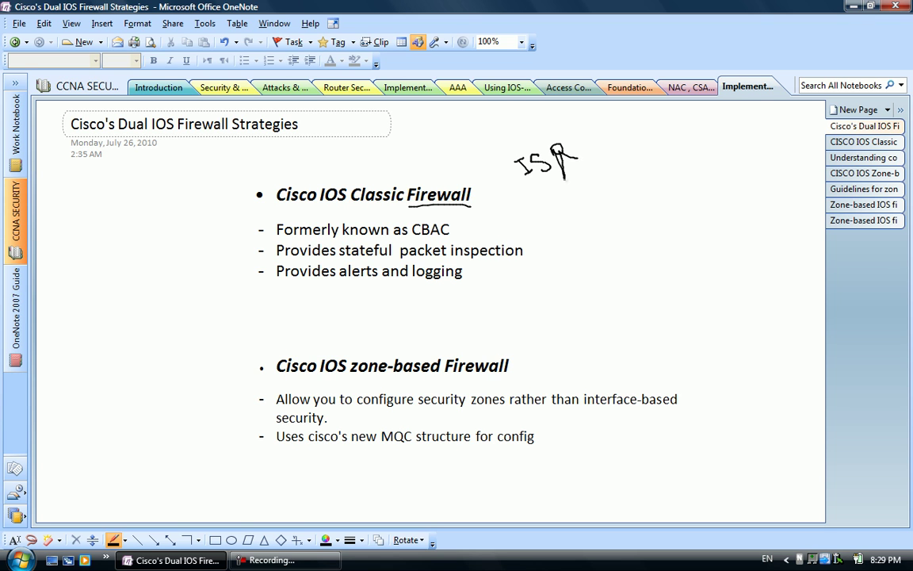
left_click_drag(527, 188, 588, 153)
left_click_drag(585, 144, 523, 189)
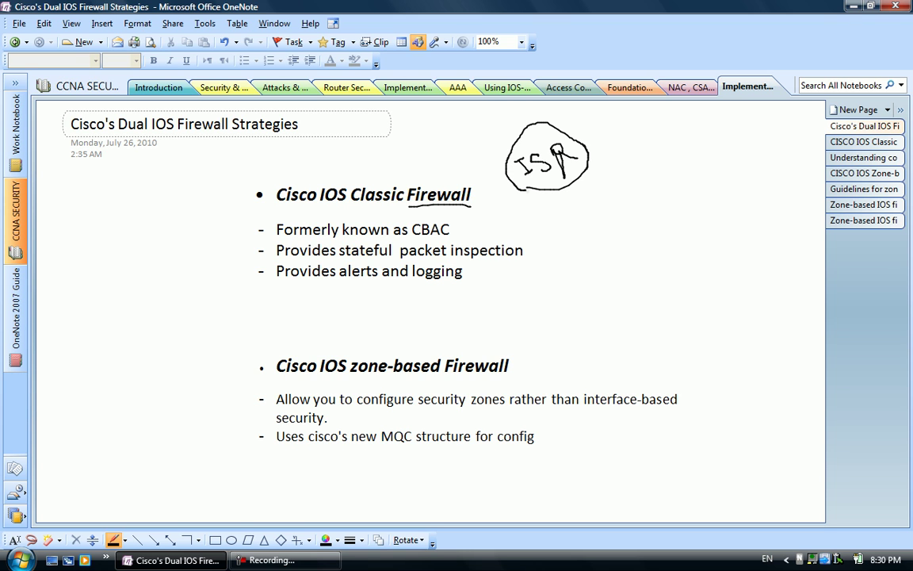
left_click_drag(593, 157, 626, 101)
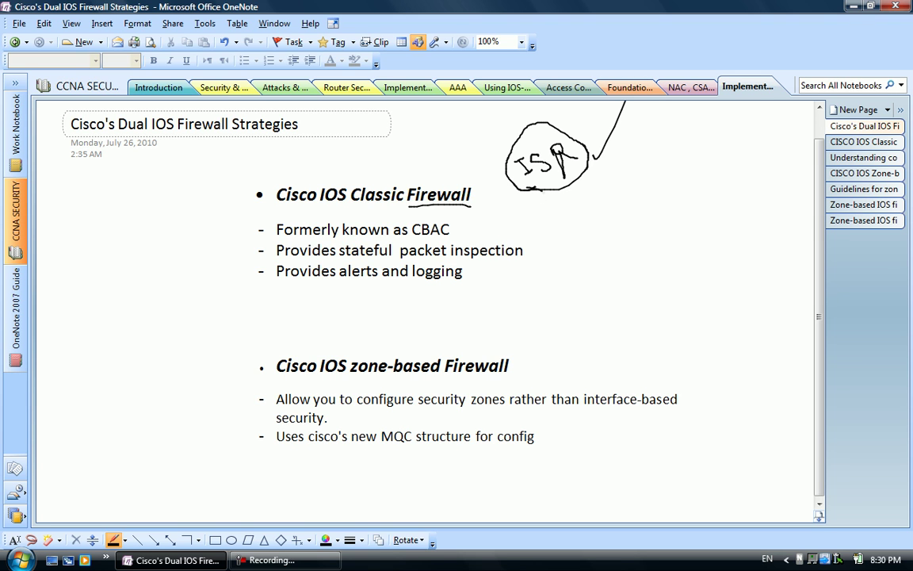
mouse_move(644, 148)
left_mouse_down()
mouse_move(658, 153)
mouse_move(660, 185)
mouse_move(687, 184)
mouse_move(667, 192)
left_mouse_up()
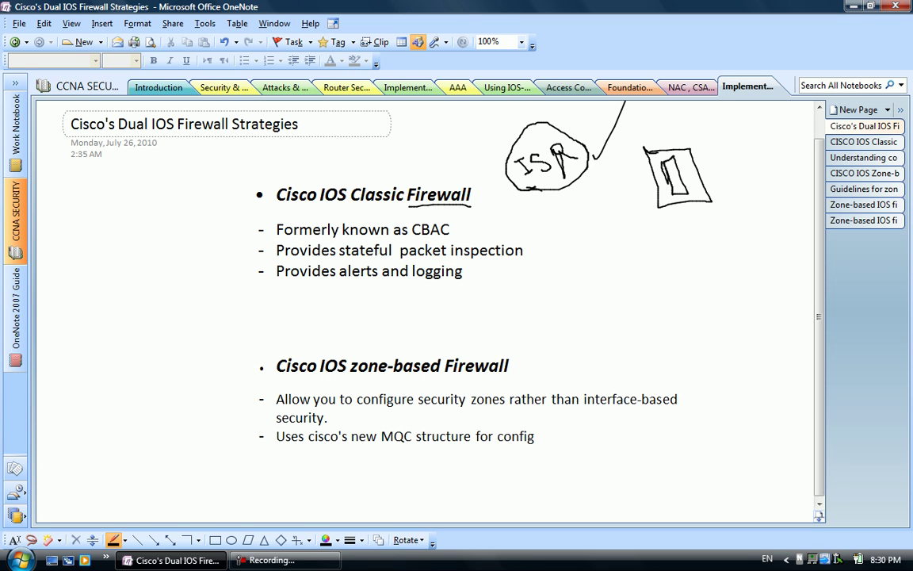
Step: Underline IOS and zone-based, and add a check mark above Classic
left_click_drag(321, 208, 349, 210)
left_click_drag(385, 168, 411, 142)
left_click_drag(356, 376, 445, 379)
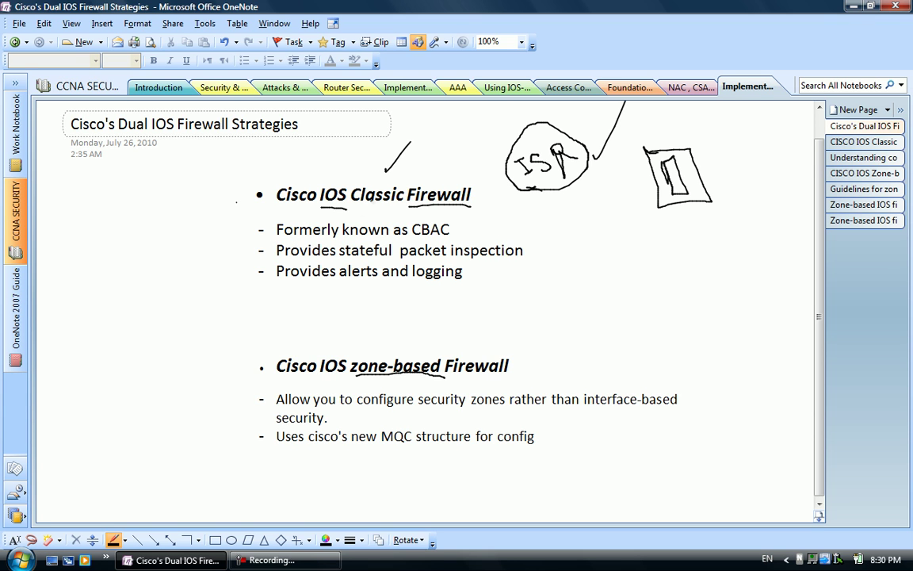
Step: Underline CBAC and stateful packet inspection, arrow Classic to zone-based, and draw a left router circle
left_click_drag(413, 235, 456, 231)
left_click_drag(459, 230, 474, 212)
left_click_drag(479, 205, 526, 366)
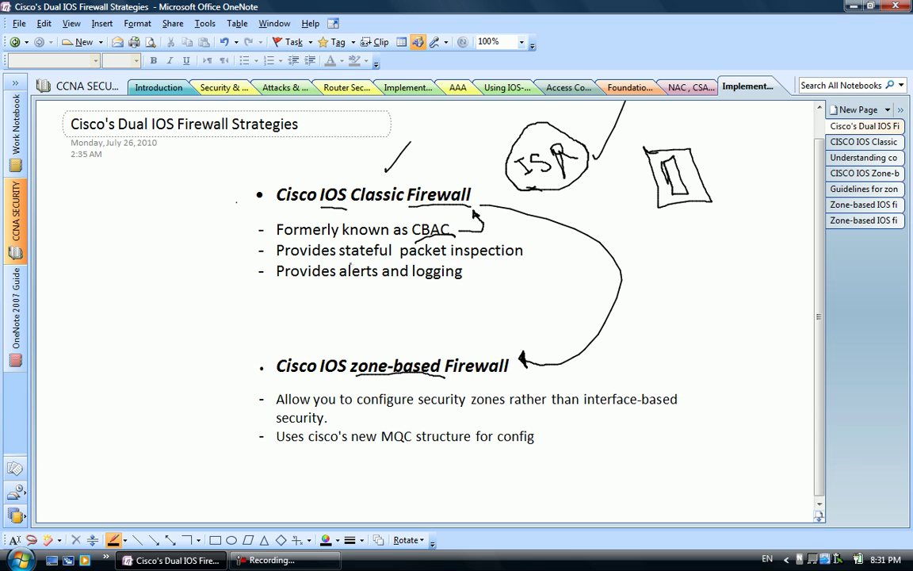
left_click_drag(339, 257, 519, 267)
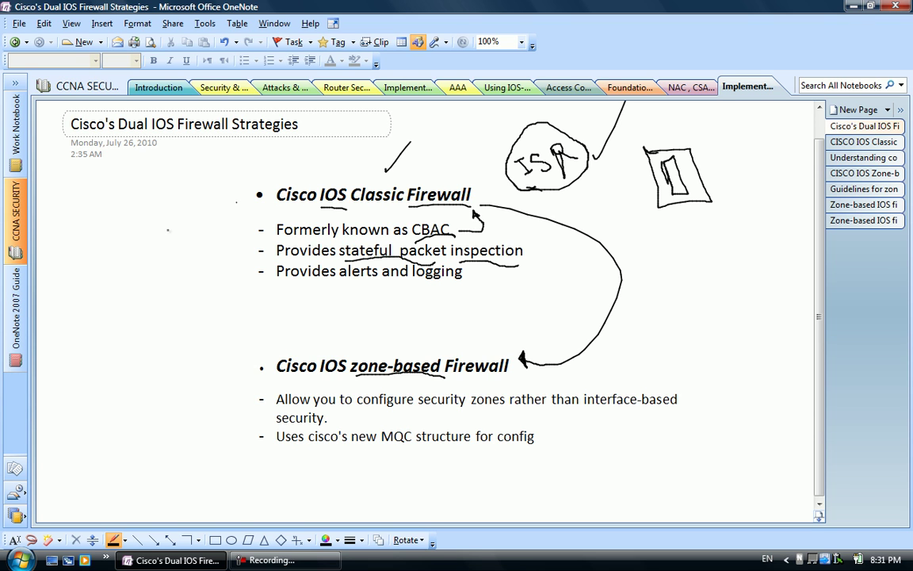
left_click_drag(168, 229, 152, 262)
mouse_move(162, 226)
left_mouse_down()
mouse_move(184, 172)
mouse_move(226, 162)
mouse_move(184, 159)
left_mouse_up()
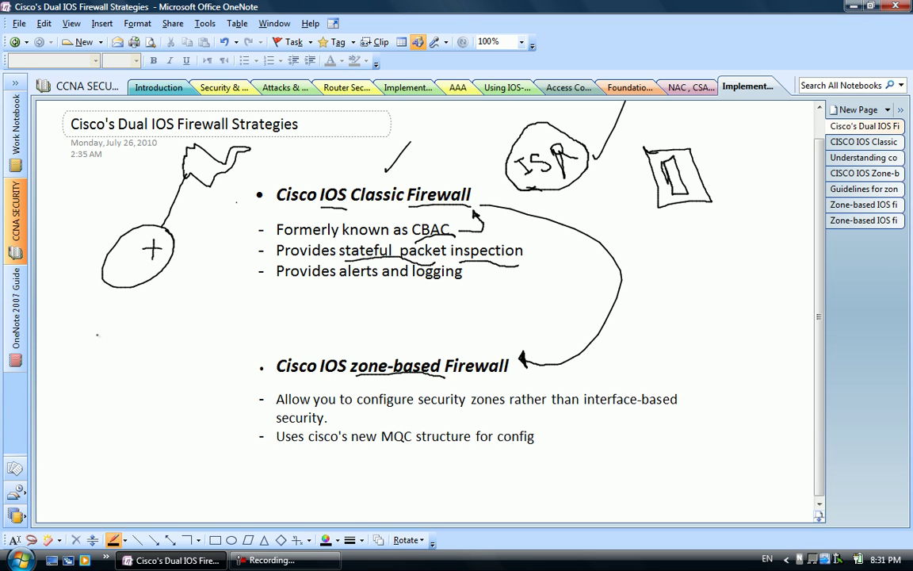
Step: Draw a box below the left router circle, an arrow up to the cloud and a downward line
mouse_move(114, 291)
left_mouse_down()
mouse_move(81, 347)
mouse_move(140, 388)
left_mouse_up()
left_click_drag(60, 343, 140, 388)
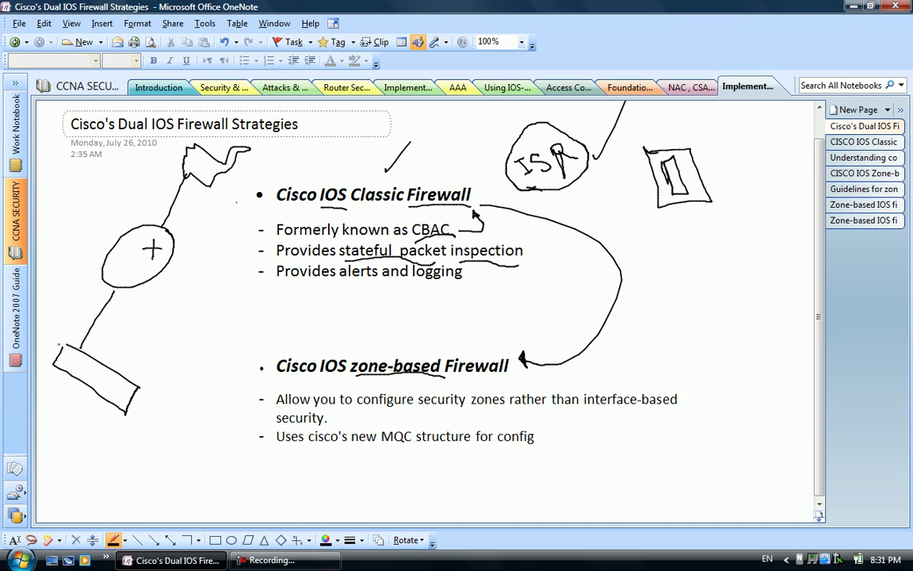
mouse_move(60, 346)
left_mouse_down()
mouse_move(97, 197)
mouse_move(92, 214)
left_mouse_up()
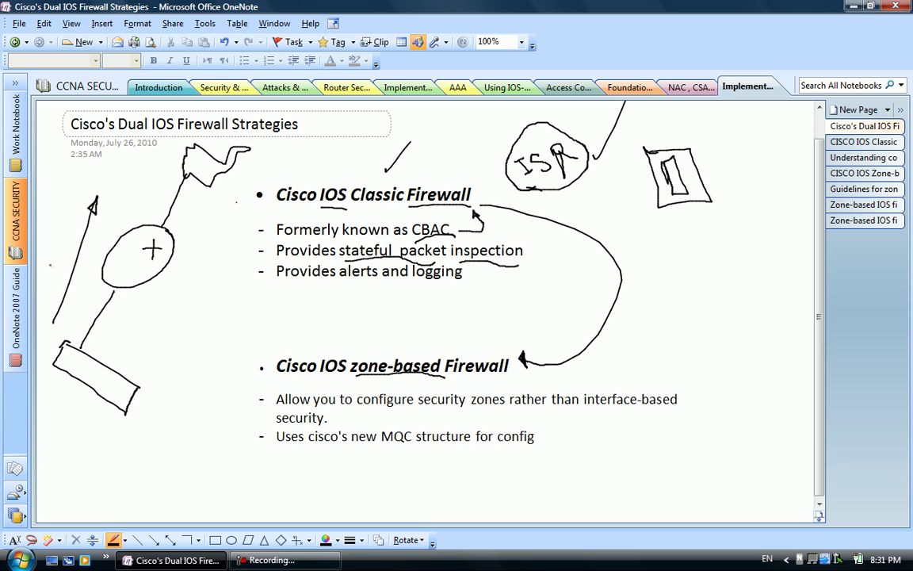
mouse_move(50, 263)
left_mouse_down()
mouse_move(61, 248)
mouse_move(74, 279)
left_mouse_up()
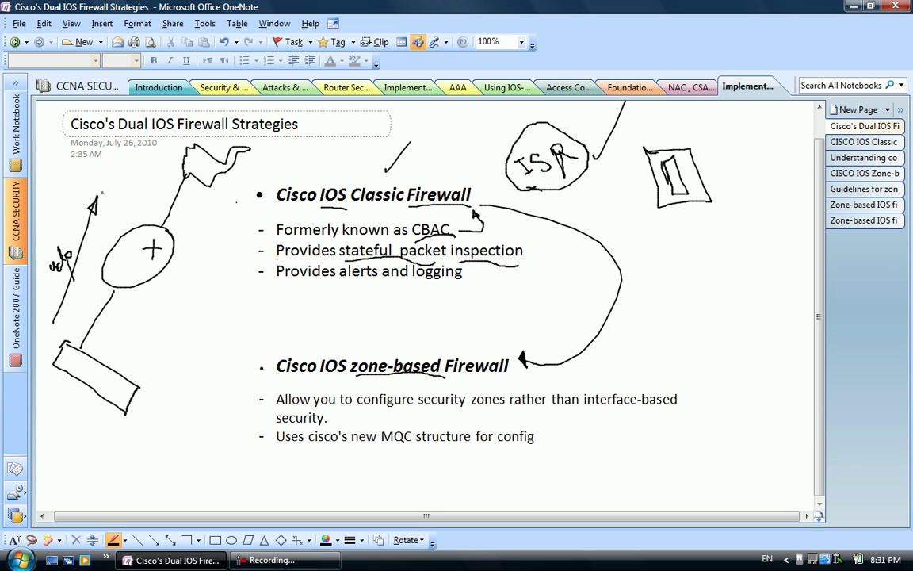
mouse_move(101, 192)
left_mouse_down()
mouse_move(158, 149)
mouse_move(157, 157)
left_mouse_up()
left_click_drag(60, 214, 65, 211)
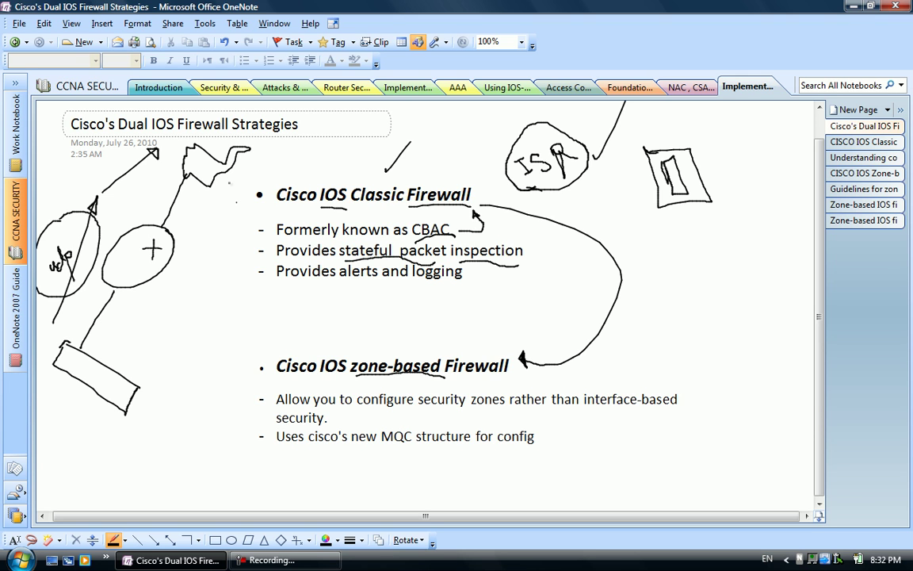
mouse_move(231, 179)
left_mouse_down()
mouse_move(204, 300)
mouse_move(213, 292)
left_mouse_up()
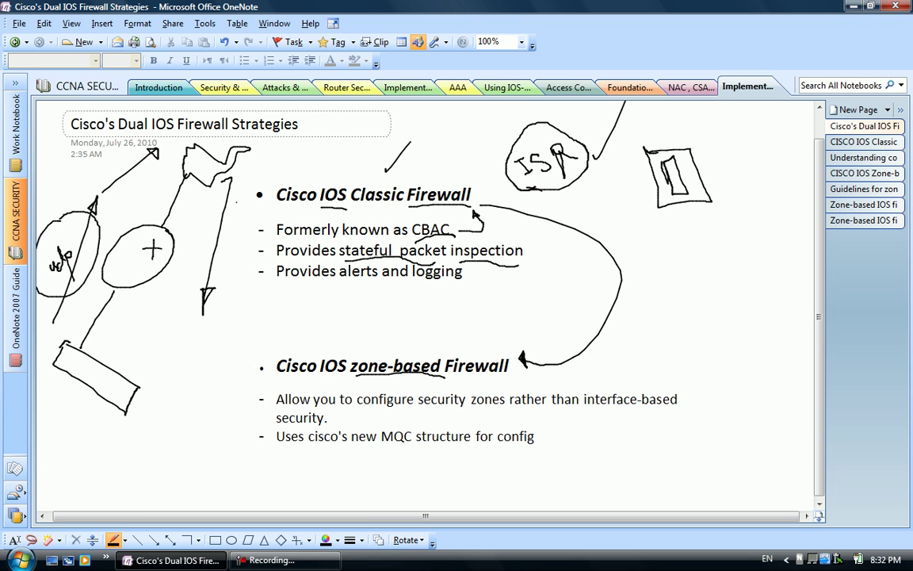
left_click_drag(124, 191, 203, 262)
Step: Darken the down arrow, add strokes around the cloud and lines linking the circle to the box
left_click_drag(231, 180, 220, 291)
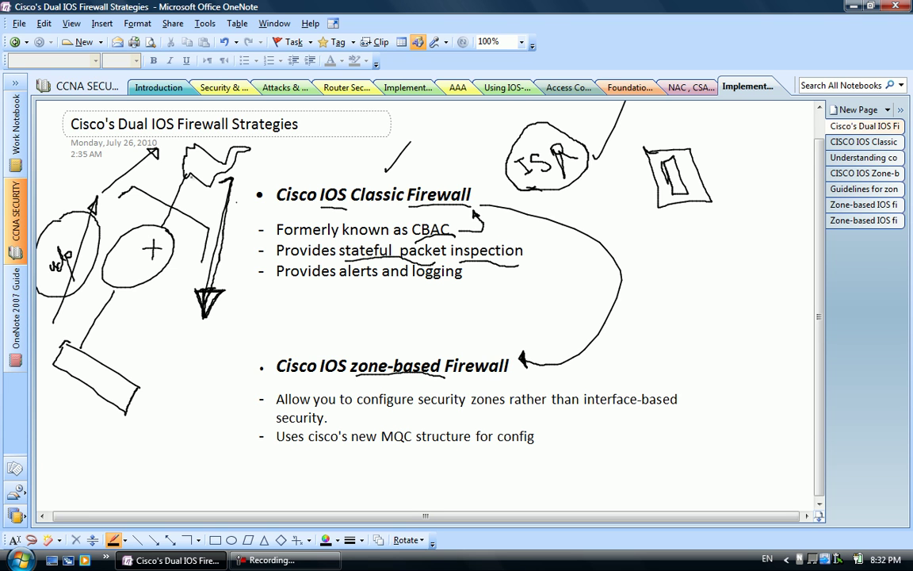
mouse_move(166, 169)
left_mouse_down()
mouse_move(212, 151)
mouse_move(198, 166)
left_mouse_up()
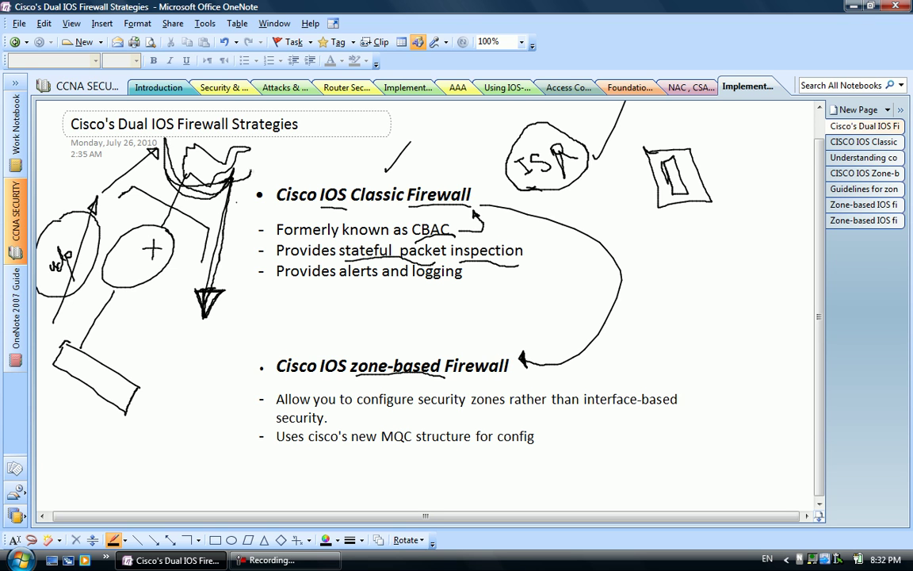
left_click_drag(231, 179, 263, 168)
left_click_drag(190, 159, 210, 277)
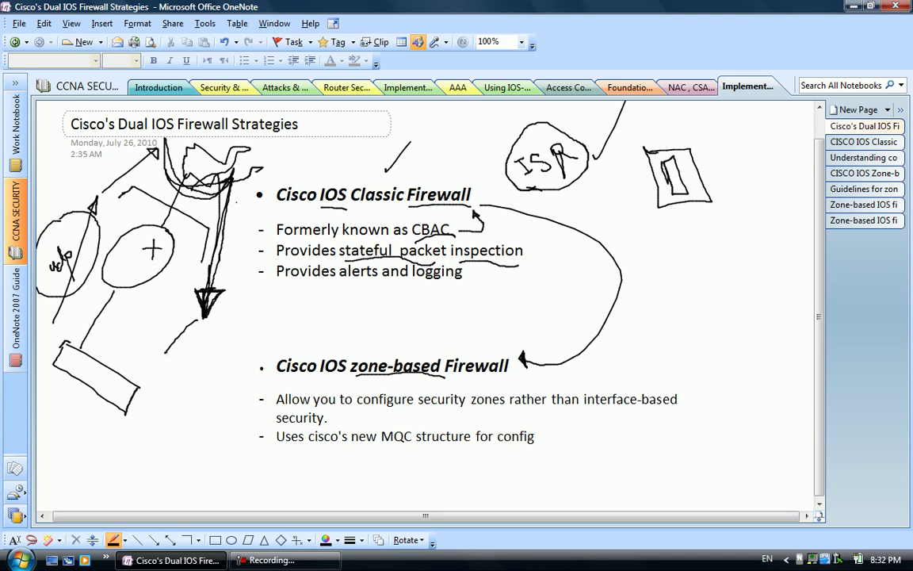
left_click_drag(198, 320, 168, 348)
left_click_drag(238, 146, 213, 213)
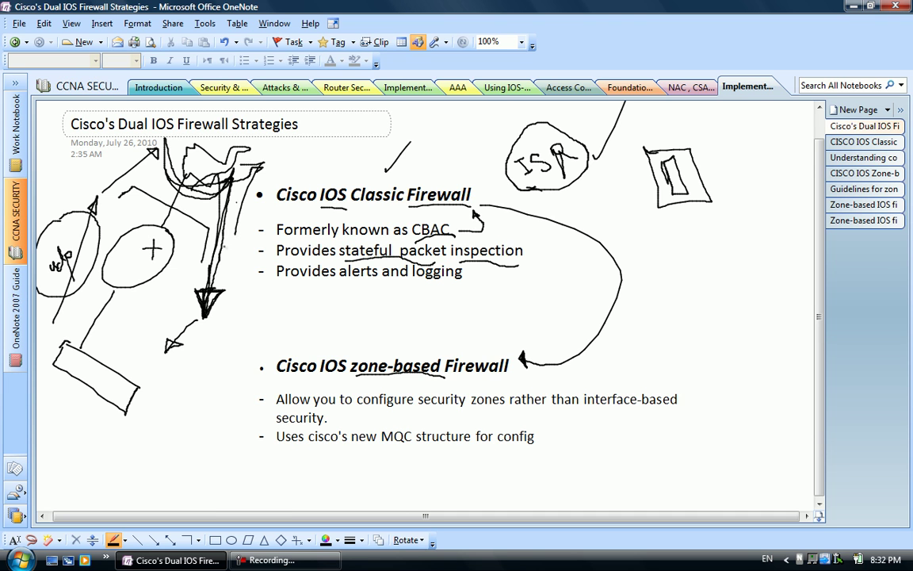
left_click_drag(124, 295, 108, 369)
mouse_move(119, 275)
left_mouse_down()
mouse_move(169, 249)
mouse_move(107, 305)
mouse_move(125, 272)
left_mouse_up()
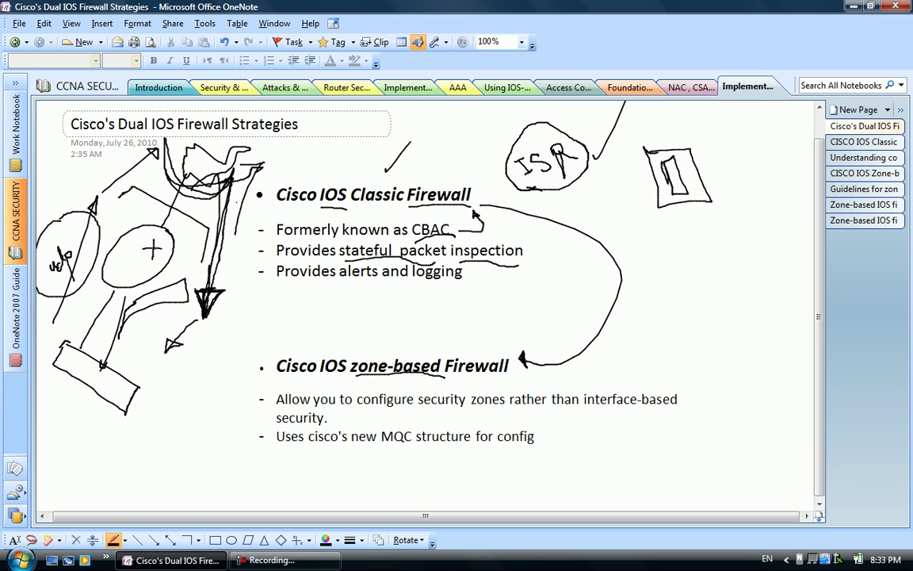
Step: Underline and tick Provides alerts and logging, and add curves and a bracket right of the bullets
mouse_move(64, 217)
left_mouse_down()
mouse_move(46, 227)
mouse_move(62, 286)
mouse_move(89, 214)
mouse_move(56, 221)
left_mouse_up()
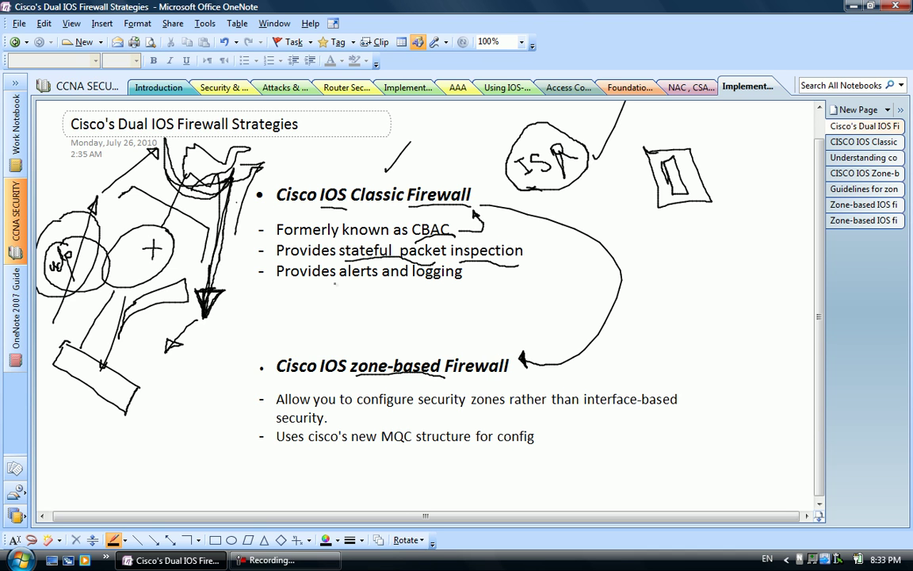
left_click_drag(300, 290, 489, 281)
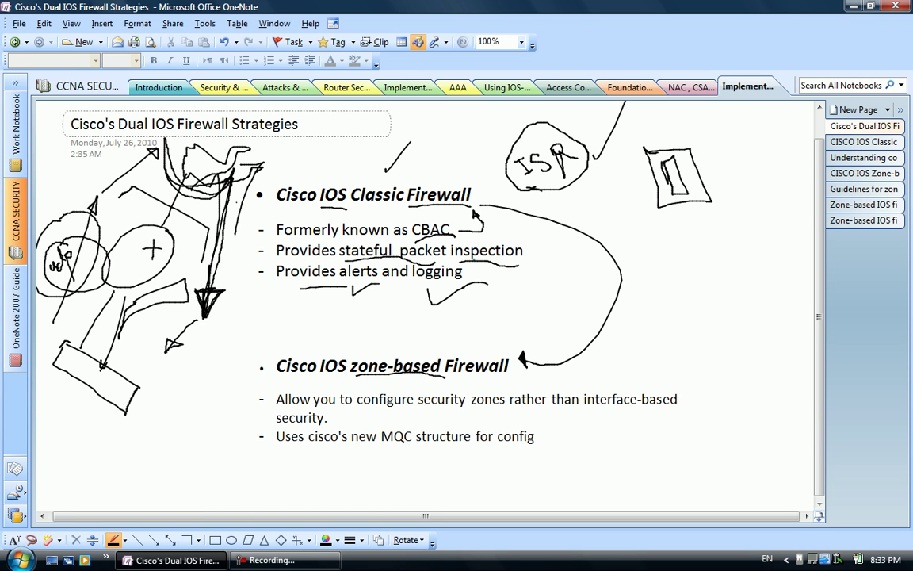
left_click_drag(541, 222, 521, 267)
left_click_drag(392, 244, 349, 301)
left_click_drag(533, 210, 523, 290)
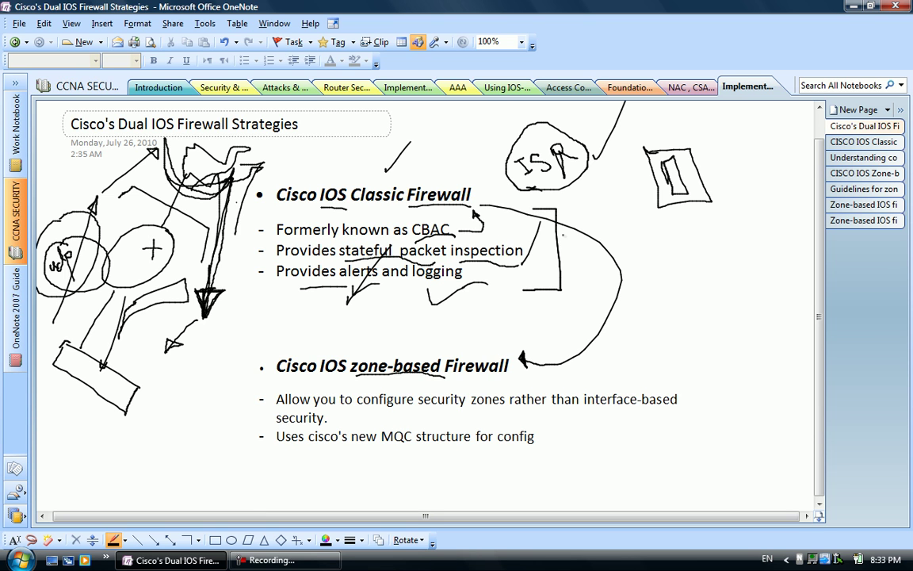
left_click_drag(568, 215, 597, 182)
Step: Draw a plus-marked router circle with four links and an H-labelled cloud at the right
left_click_drag(670, 284, 671, 287)
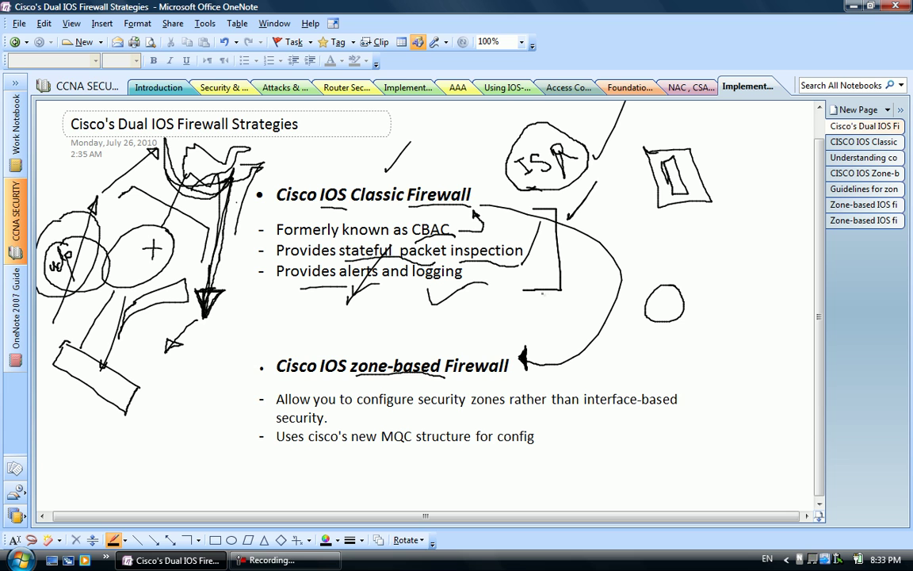
left_click_drag(682, 295, 726, 231)
left_click_drag(646, 322, 617, 366)
left_click_drag(680, 321, 720, 363)
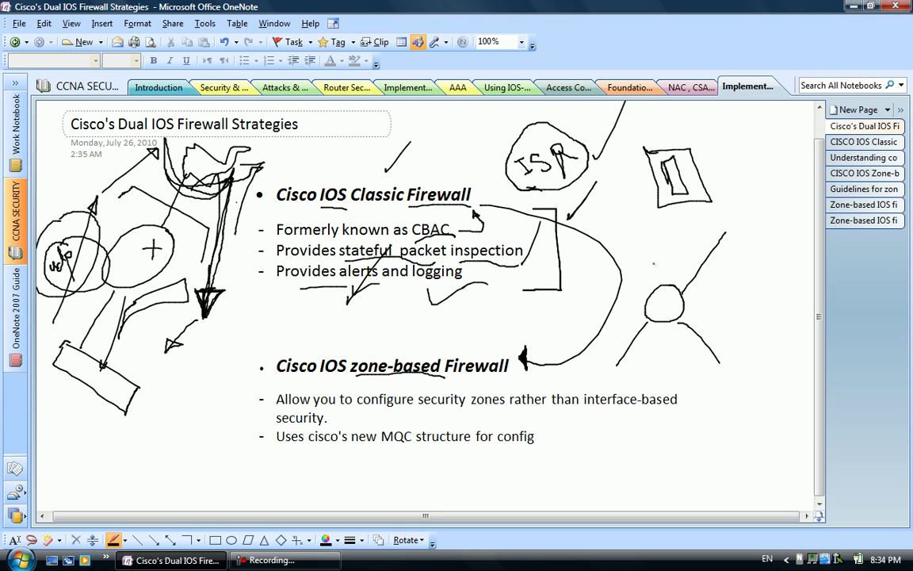
left_click_drag(655, 287, 631, 270)
mouse_move(660, 305)
left_mouse_down()
mouse_move(670, 306)
mouse_move(664, 310)
left_mouse_up()
left_click_drag(725, 232, 727, 235)
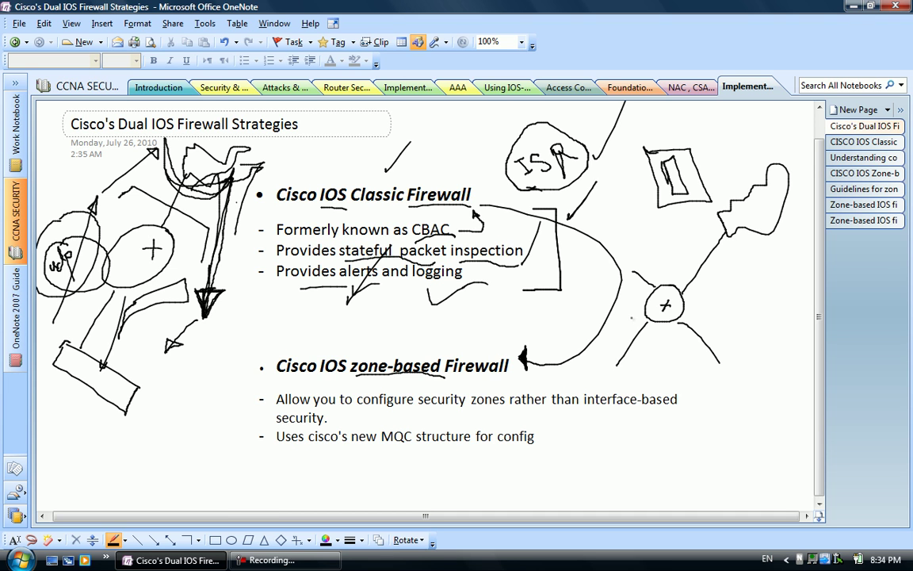
mouse_move(756, 201)
left_mouse_down()
mouse_move(749, 211)
mouse_move(757, 204)
mouse_move(760, 216)
left_mouse_up()
Step: Add two boxes, enclose each device in its own zone loop, and draw an X and arrow
left_click_drag(683, 349, 739, 317)
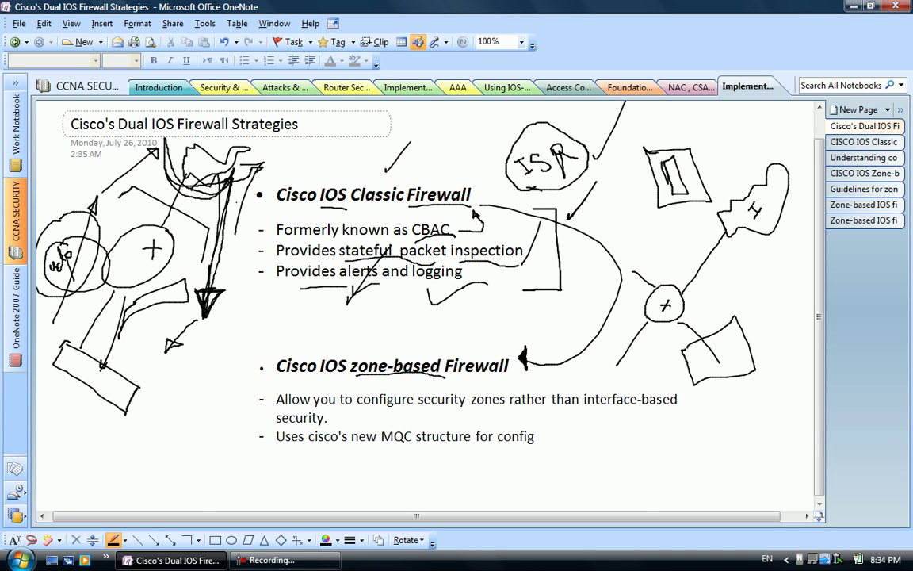
left_click_drag(627, 253, 628, 257)
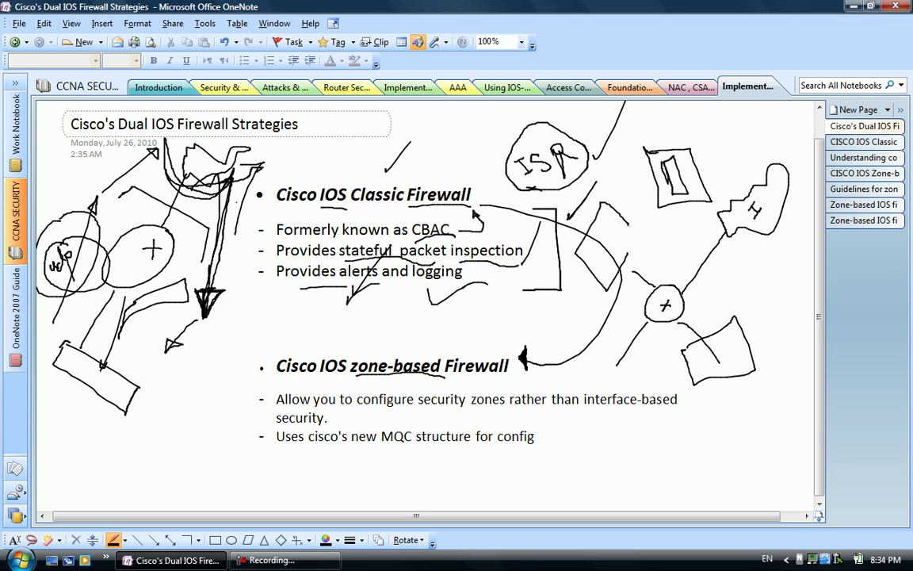
left_click_drag(622, 186, 572, 181)
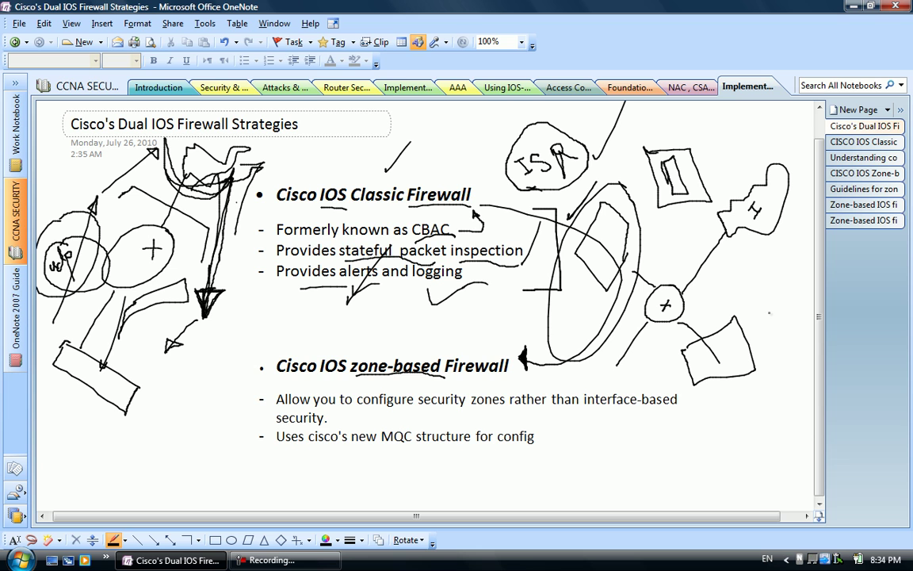
left_click_drag(763, 314, 771, 306)
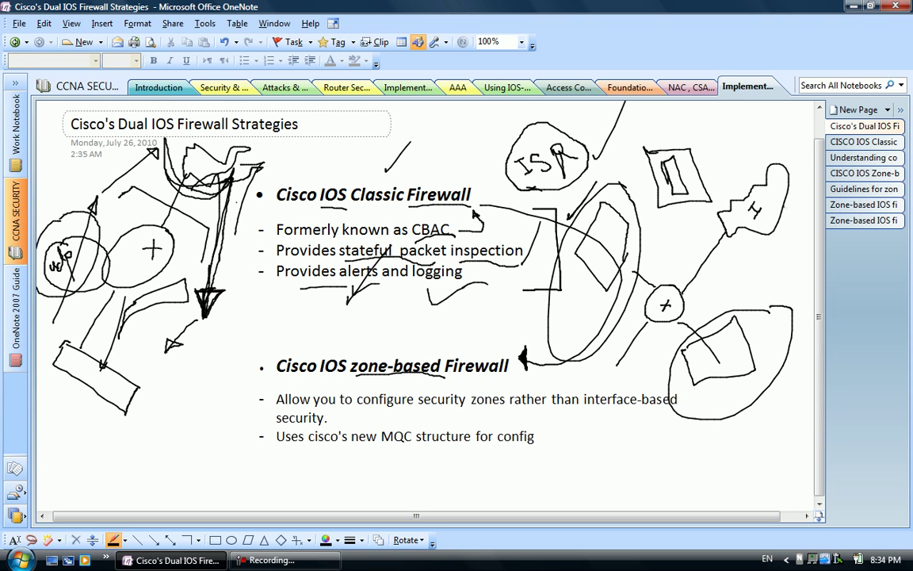
left_click_drag(727, 141, 718, 144)
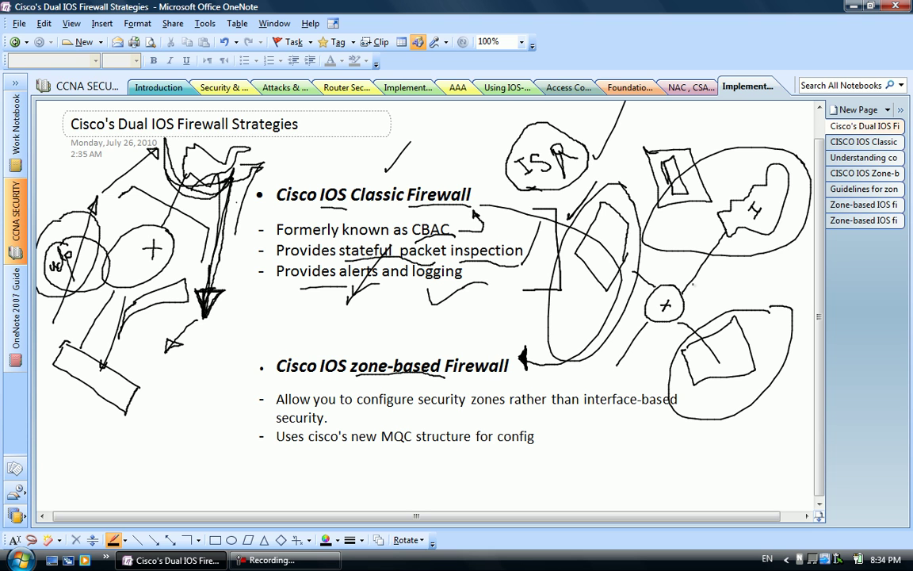
mouse_move(634, 328)
left_mouse_down()
mouse_move(641, 371)
mouse_move(616, 367)
left_mouse_up()
mouse_move(616, 279)
left_mouse_down()
mouse_move(647, 295)
mouse_move(644, 306)
left_mouse_up()
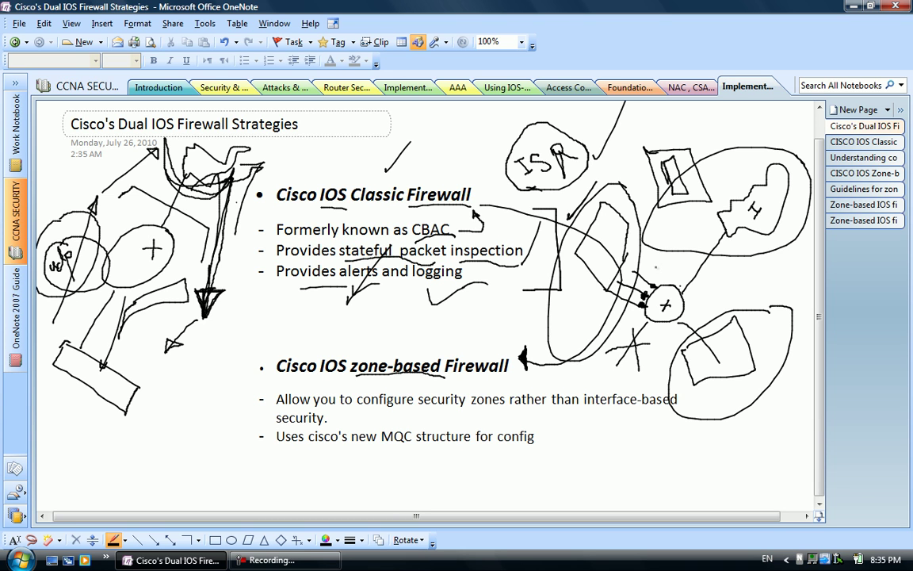
Step: Add loops, rays and short strokes around the small router circle in the zone sketch
left_click_drag(598, 264, 617, 230)
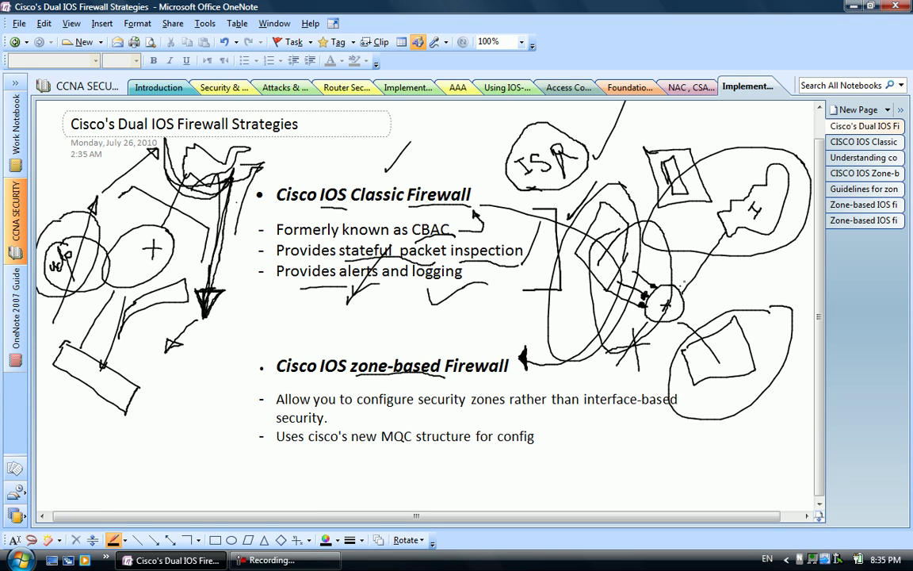
mouse_move(681, 298)
left_mouse_down()
mouse_move(708, 277)
mouse_move(713, 288)
left_mouse_up()
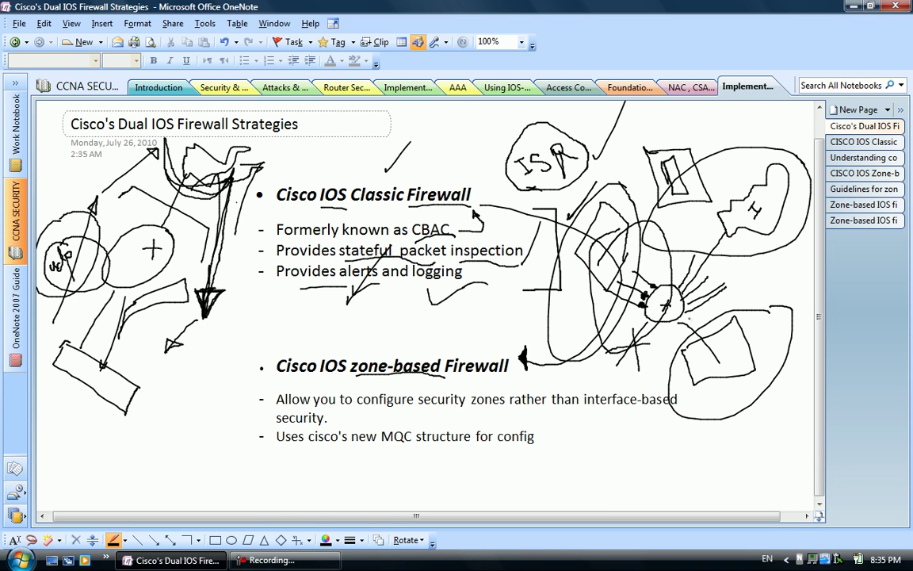
left_click_drag(602, 313, 602, 339)
left_click_drag(614, 289, 662, 287)
left_click_drag(621, 200, 623, 202)
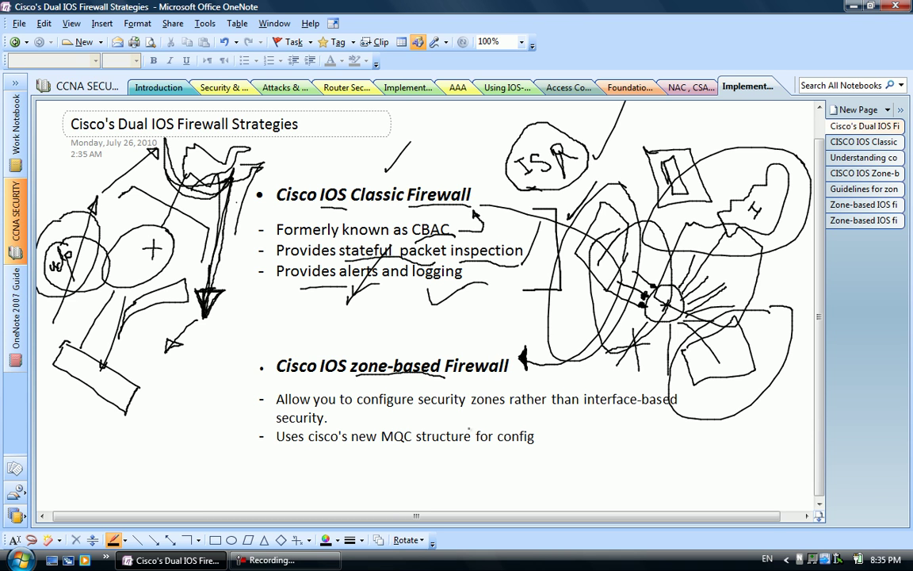
Step: Underline 'security zones rather' and 'cisco's', mark structure and MQC, then go to the CISCO IOS Classic Firewall page
mouse_move(376, 415)
left_mouse_down()
mouse_move(501, 425)
mouse_move(563, 389)
mouse_move(667, 424)
left_mouse_up()
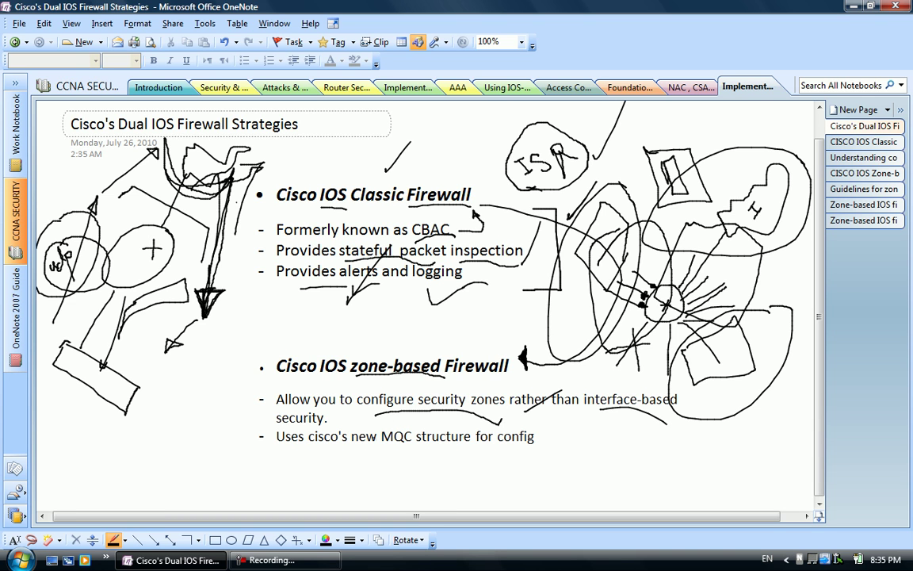
left_click_drag(295, 448, 417, 448)
left_click_drag(428, 454, 444, 442)
mouse_move(389, 450)
left_mouse_down()
mouse_move(390, 466)
mouse_move(420, 468)
left_mouse_up()
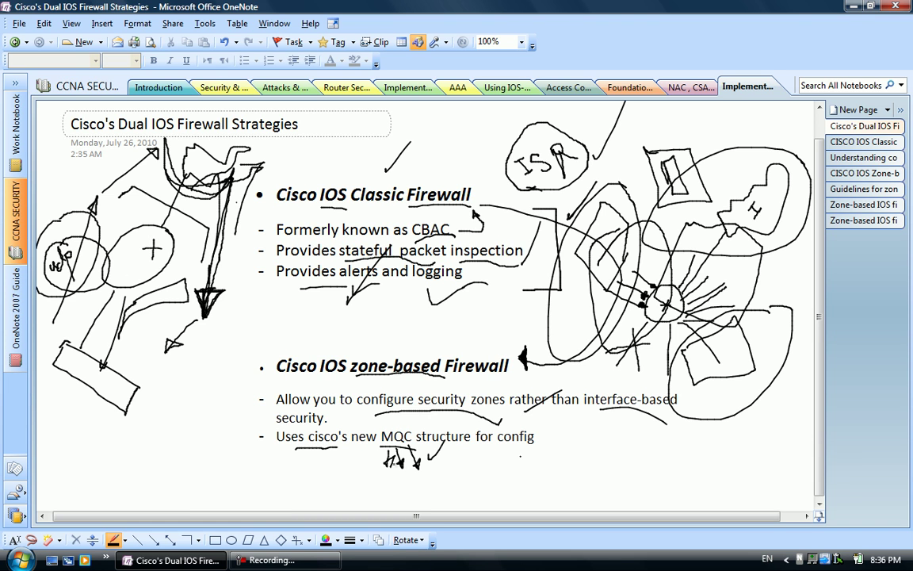
left_click_drag(387, 459, 392, 466)
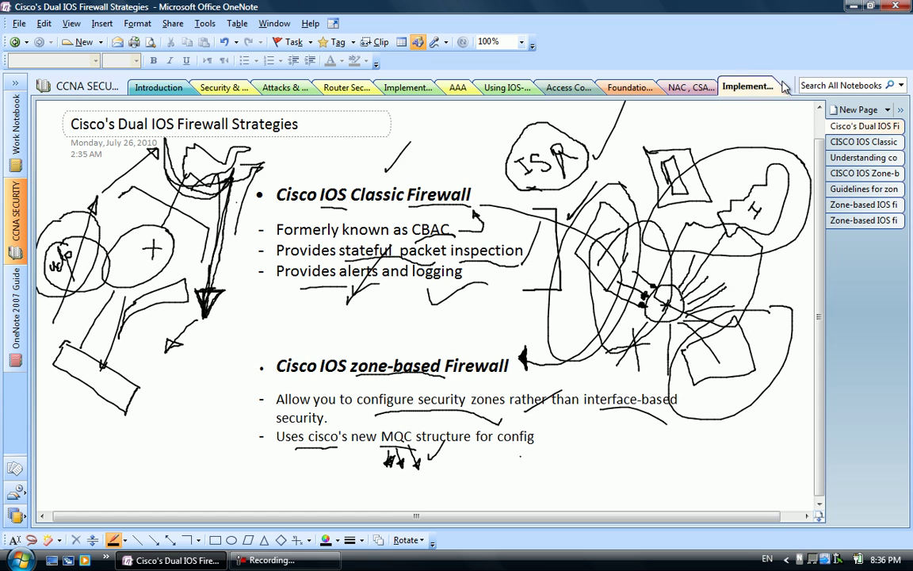
left_click(856, 143)
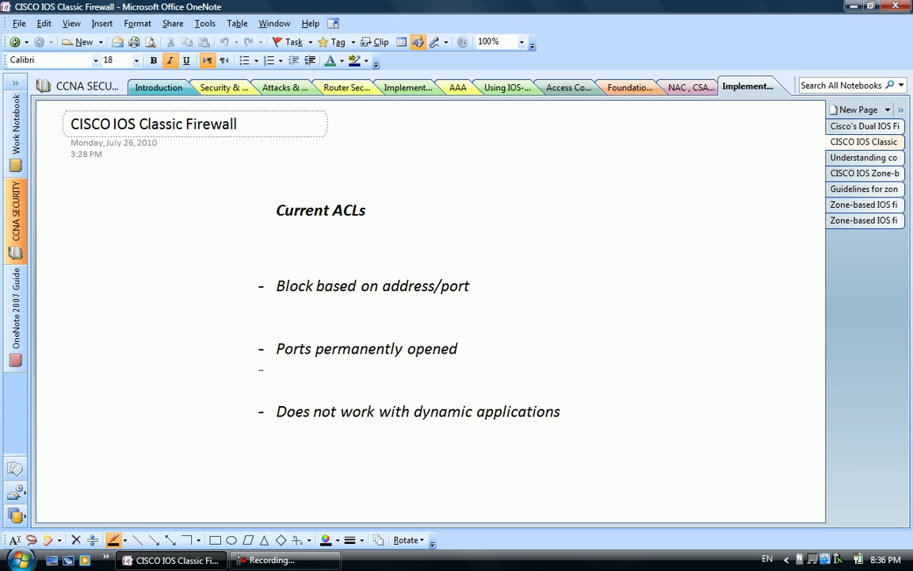
Step: Underline 'IOS Classic Firewall', check-mark Current ACLs and address/port, and underline 'Ports permanently opened'
left_click_drag(119, 138, 227, 138)
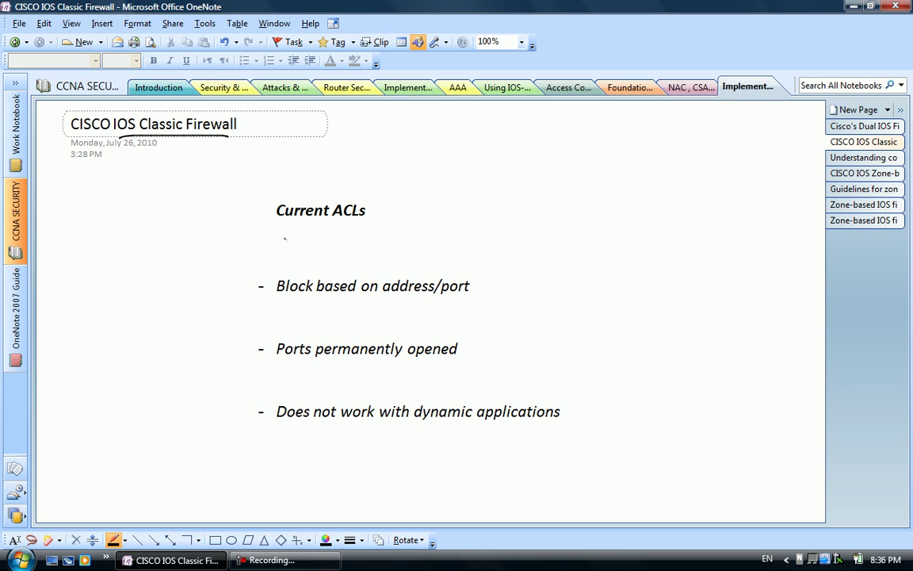
left_click_drag(362, 225, 451, 137)
left_click_drag(293, 274, 318, 246)
mouse_move(324, 306)
left_mouse_down()
mouse_move(379, 287)
mouse_move(428, 248)
mouse_move(472, 249)
left_mouse_up()
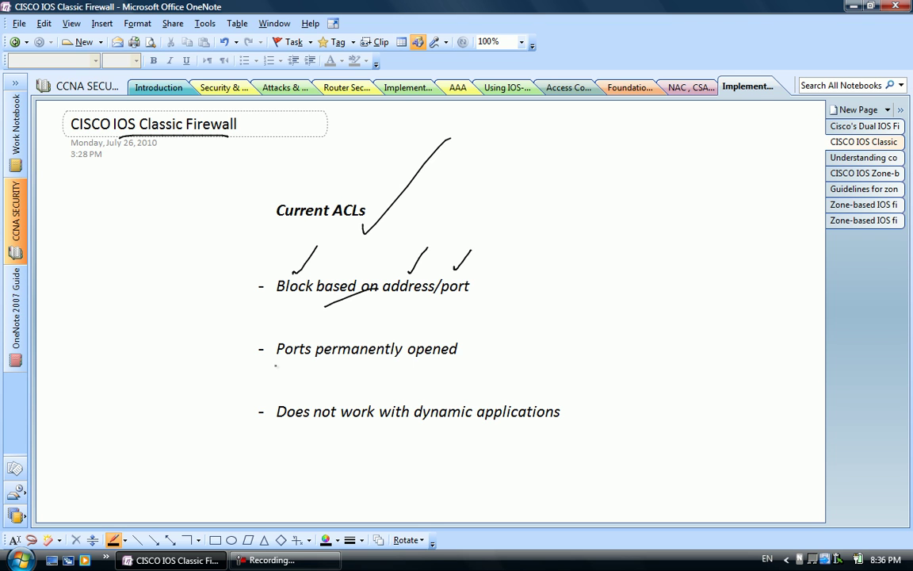
left_click_drag(275, 366, 465, 347)
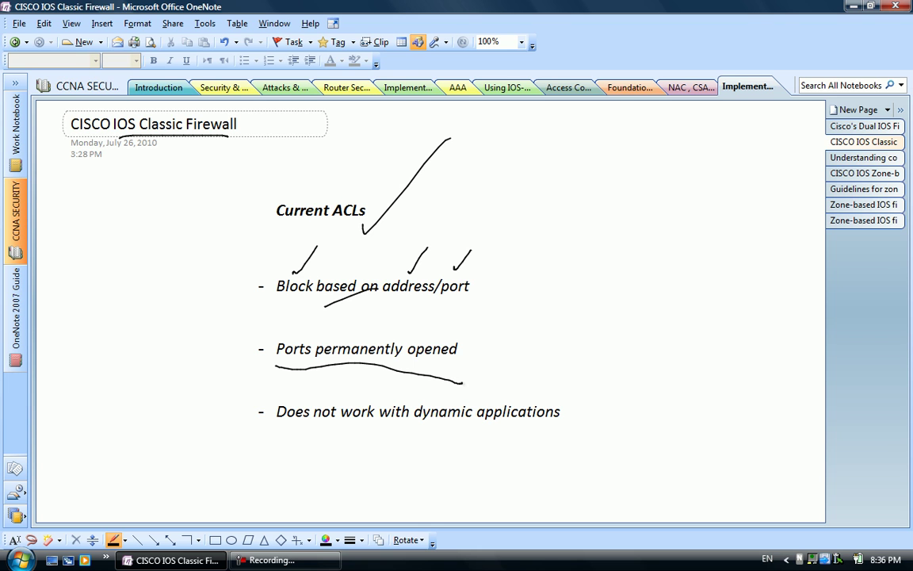
Step: Sketch a four-sided network area with four port circles, undoing a stray loop around the ports bullet
left_click_drag(640, 181, 670, 176)
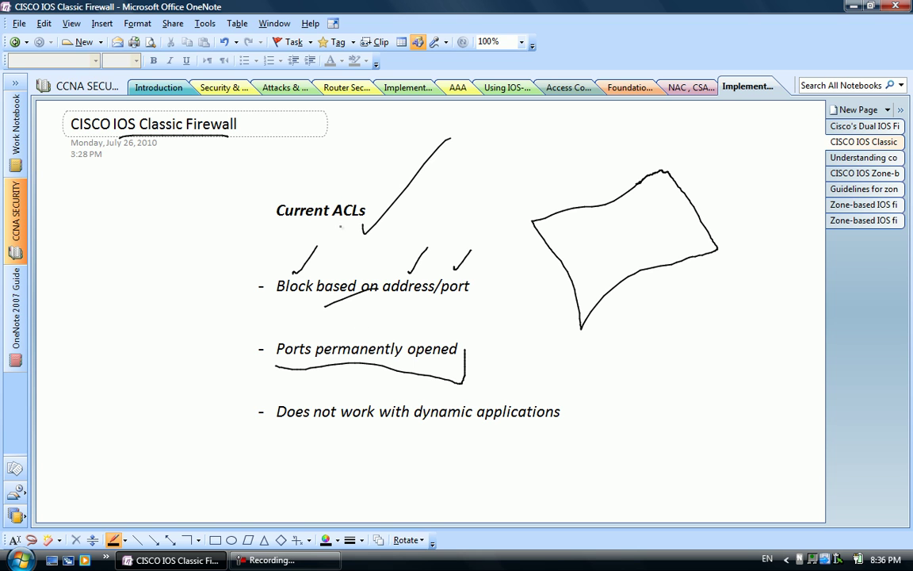
left_click_drag(336, 225, 371, 207)
left_click_drag(568, 229, 569, 234)
left_click_drag(590, 217, 588, 218)
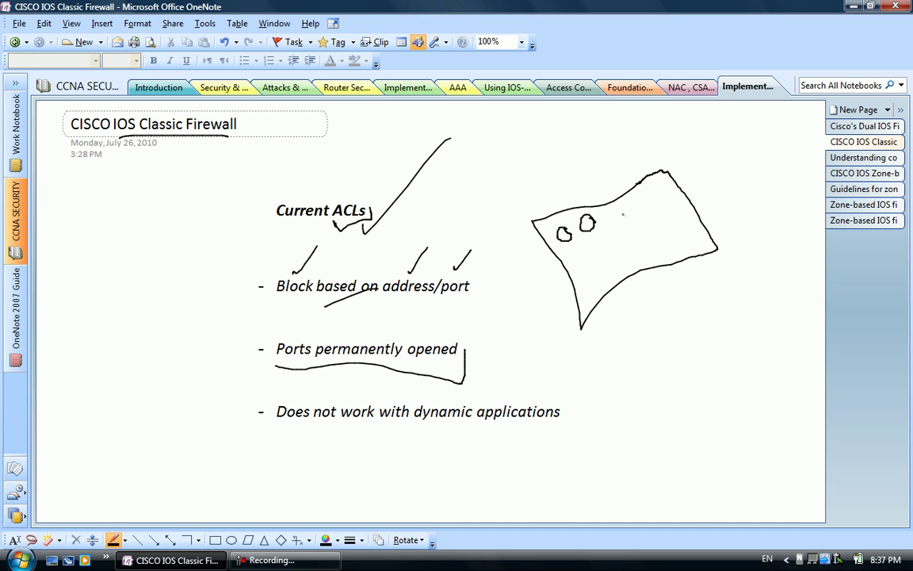
left_click_drag(622, 208, 620, 209)
left_click_drag(602, 250, 608, 253)
mouse_move(275, 366)
left_mouse_down()
mouse_move(262, 328)
mouse_move(460, 342)
left_mouse_up()
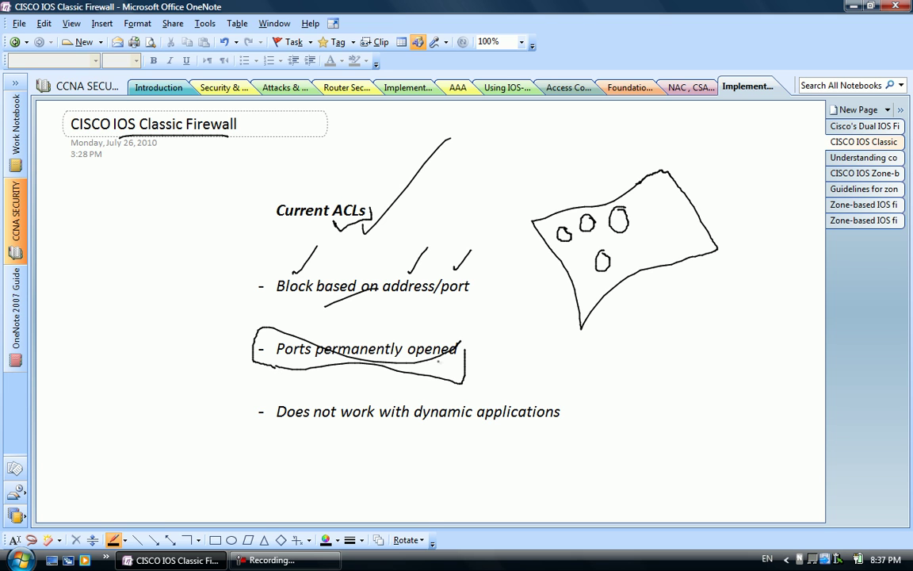
key("ctrl+z")
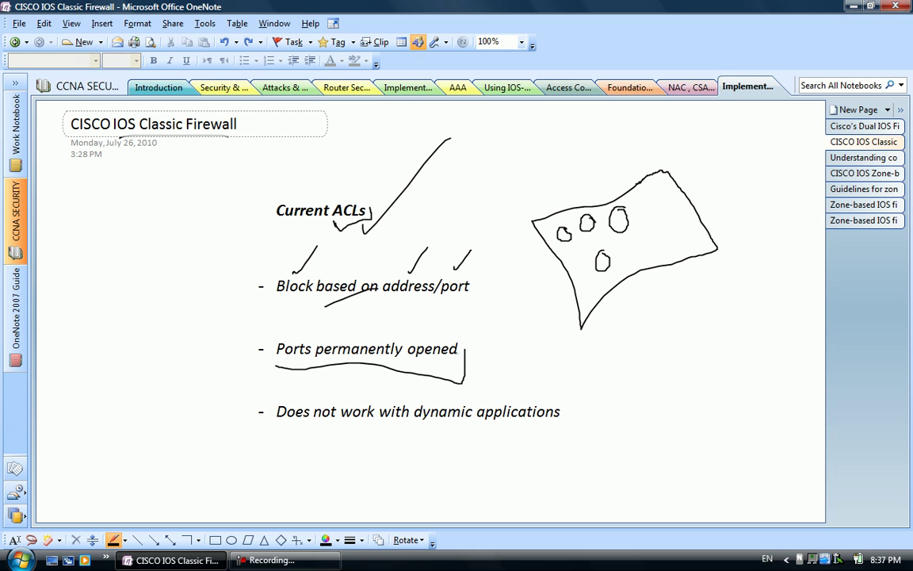
Step: Loop the 'Ports permanently opened' bullet and add more port circles to the panel sketch
mouse_move(464, 349)
left_mouse_down()
mouse_move(397, 313)
mouse_move(261, 337)
mouse_move(287, 371)
left_mouse_up()
mouse_move(656, 233)
left_mouse_down()
mouse_move(657, 193)
mouse_move(676, 206)
mouse_move(652, 196)
mouse_move(636, 213)
left_mouse_up()
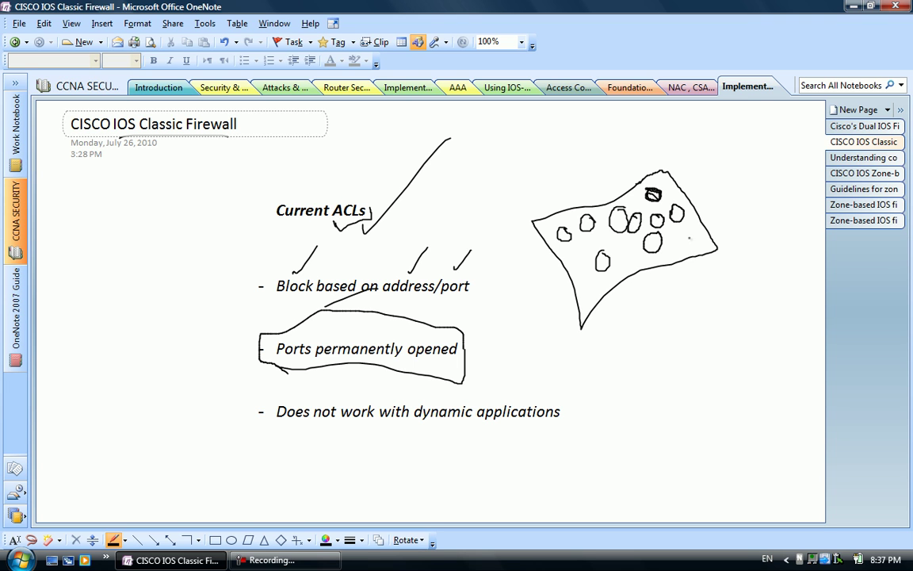
left_click_drag(685, 231, 680, 230)
left_click_drag(613, 242, 579, 243)
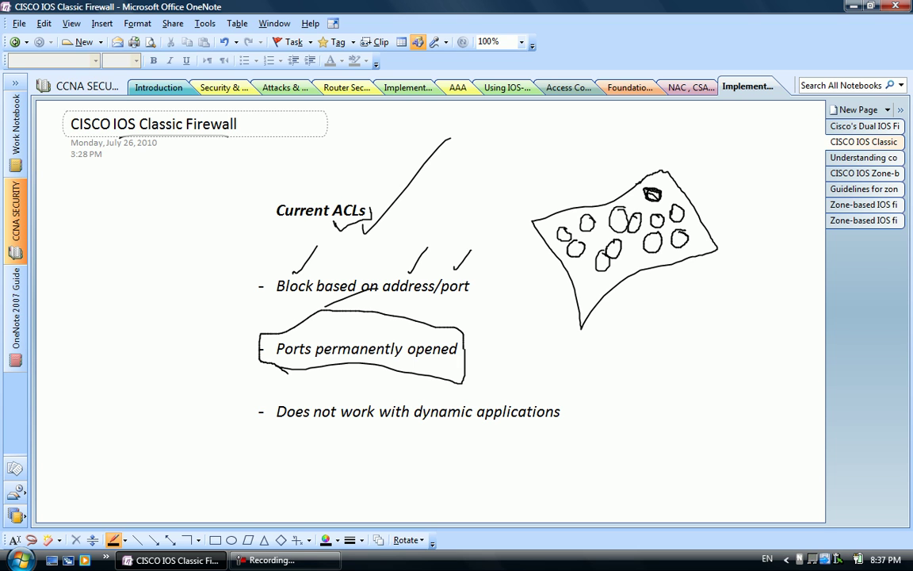
left_click_drag(616, 209, 562, 230)
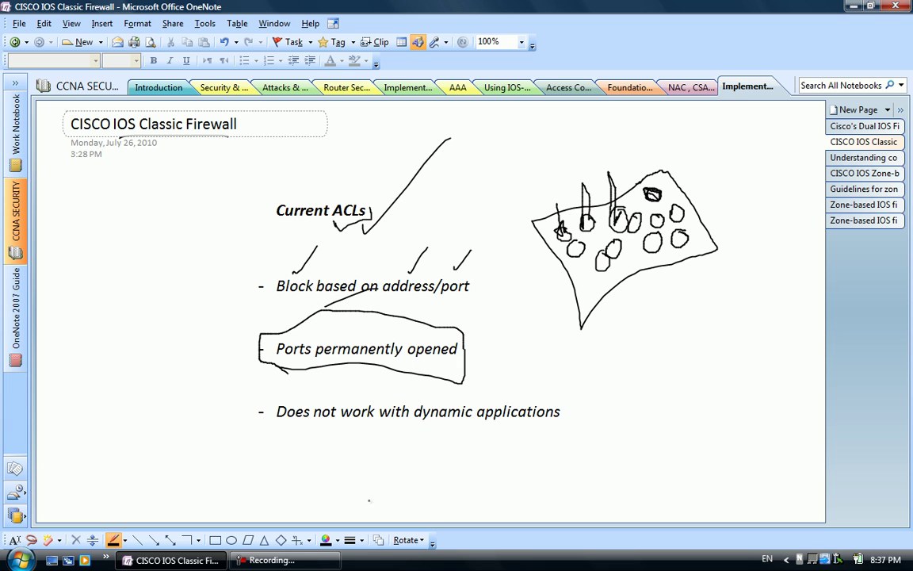
Step: Wavy-underline 'Does not work with dynamic applications' and draw two arrows into port circles
left_click_drag(346, 418, 524, 441)
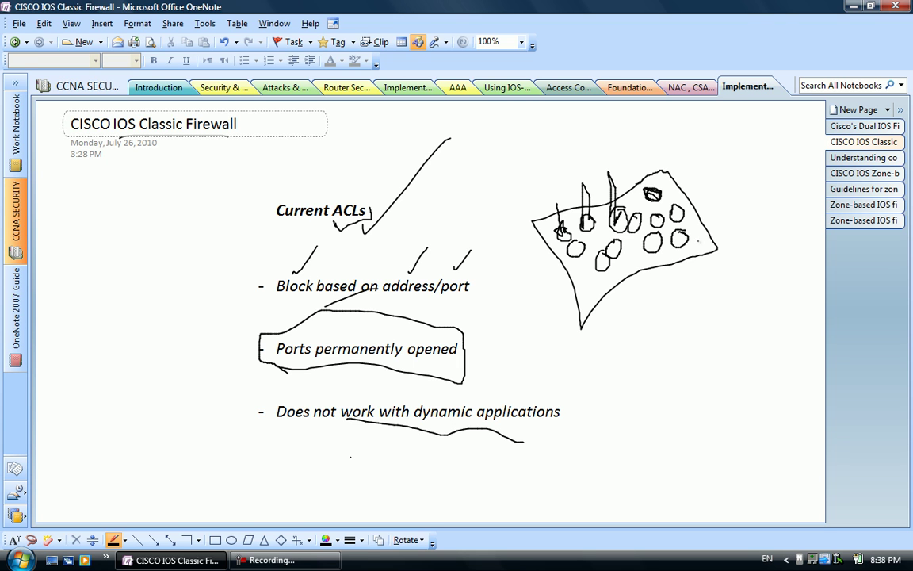
left_click_drag(555, 282, 576, 252)
mouse_move(621, 296)
left_mouse_down()
mouse_move(605, 255)
mouse_move(677, 312)
left_mouse_up()
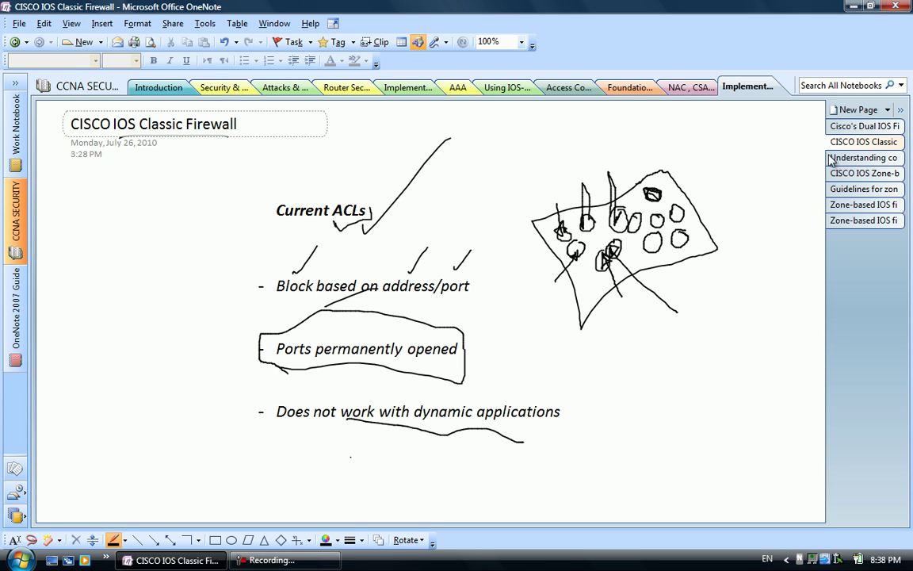
Step: Underline 'context-based access control' in the Understanding page title, then return to Classic Firewall
left_click(863, 157)
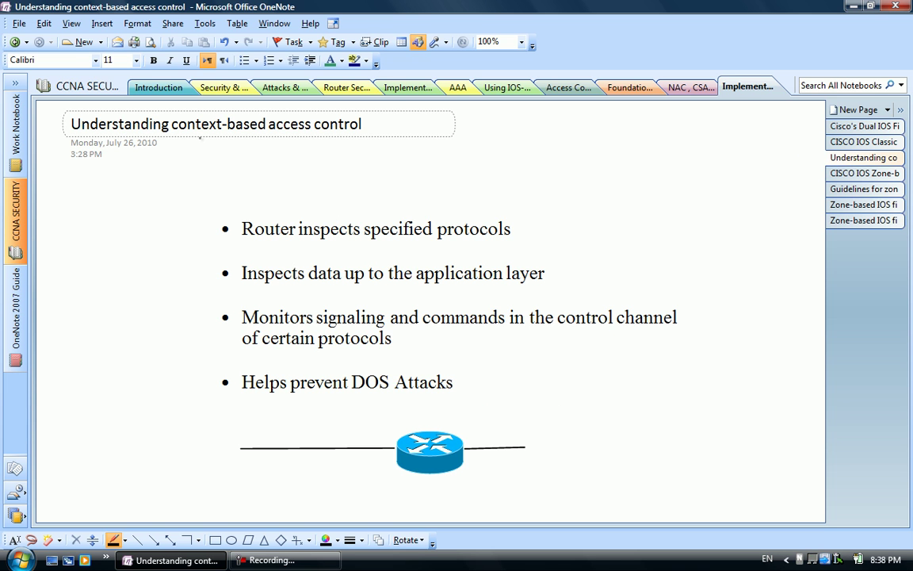
left_click_drag(180, 136, 361, 135)
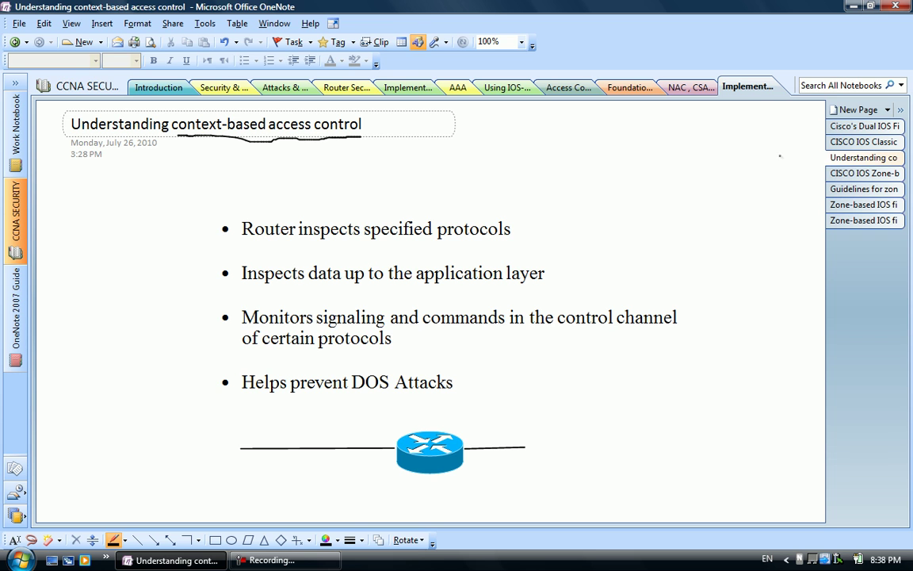
left_click(864, 142)
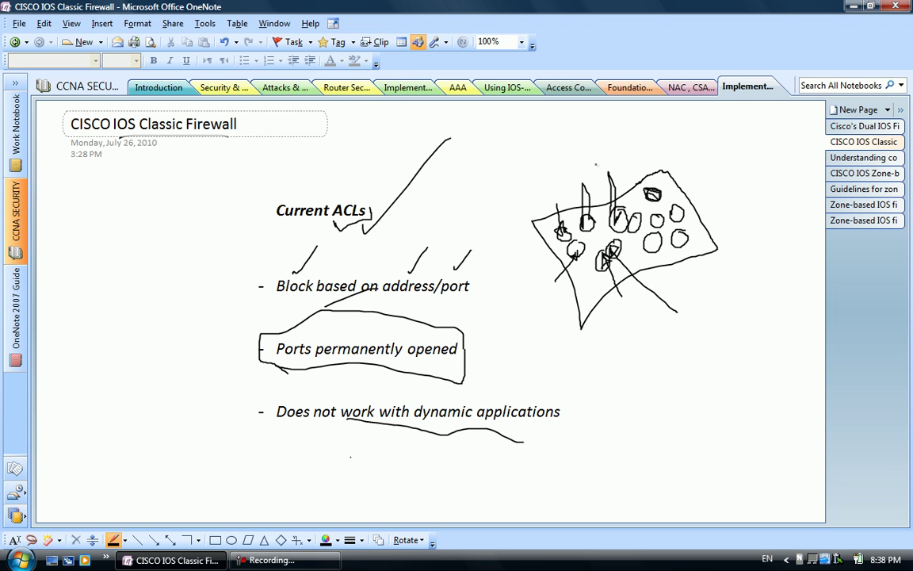
Step: Frame the port sketch in a larger tilted outline and add extra lines and a curve
left_click_drag(558, 179, 567, 297)
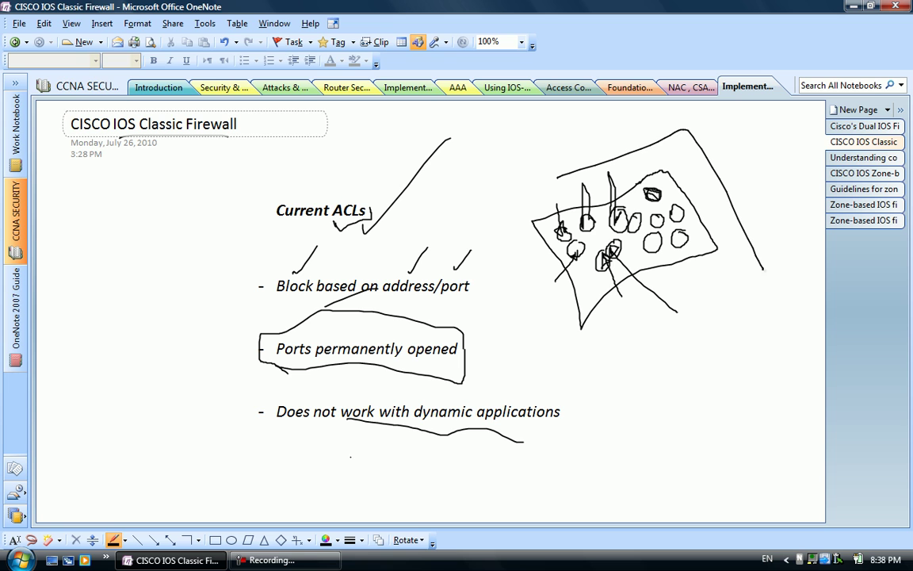
left_click_drag(559, 176, 571, 298)
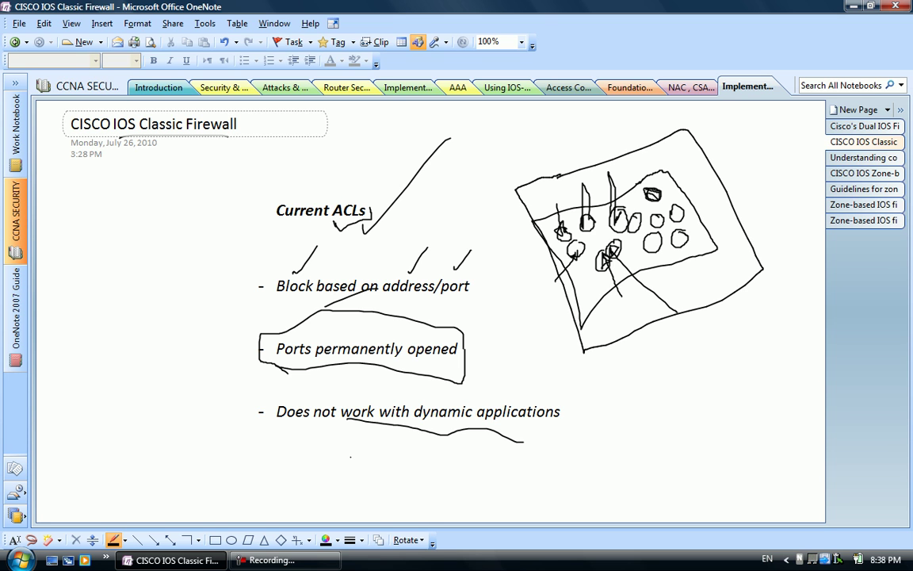
left_click_drag(654, 169, 654, 193)
left_click_drag(589, 166, 599, 180)
left_click_drag(655, 186, 655, 133)
left_click_drag(735, 169, 677, 213)
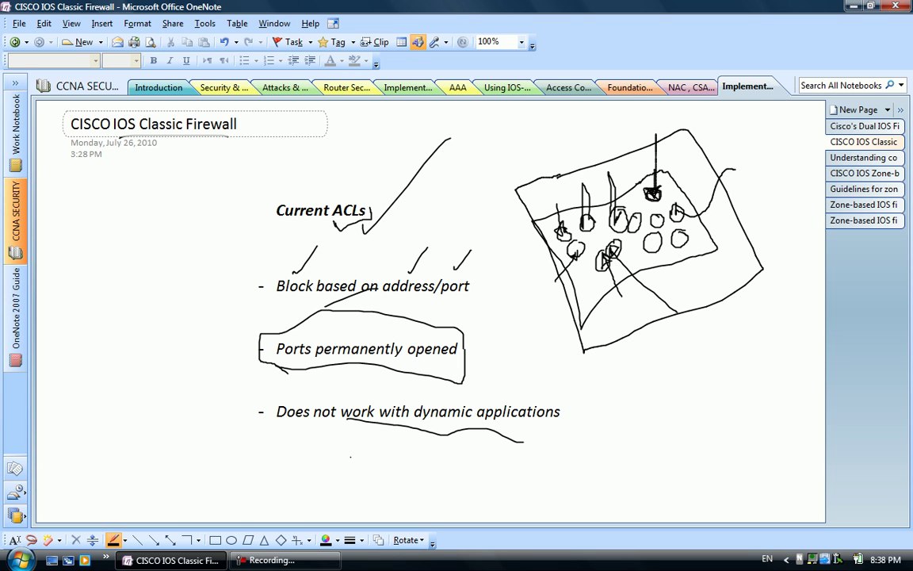
left_click_drag(610, 180, 610, 198)
left_click_drag(547, 259, 561, 254)
Step: Underline 'specified protocols' on the Understanding context-based access control page
left_click(838, 159)
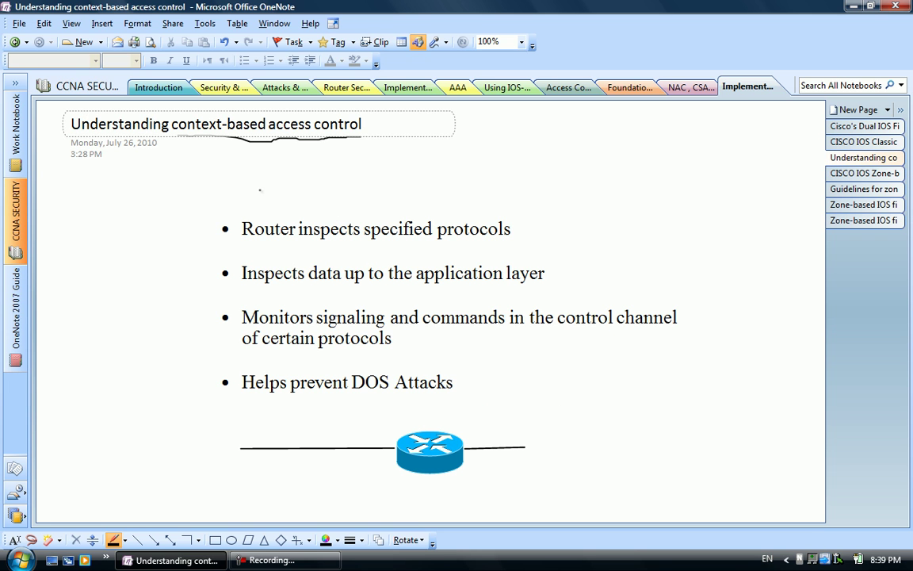
mouse_move(364, 251)
left_mouse_down()
mouse_move(537, 236)
mouse_move(496, 183)
left_mouse_up()
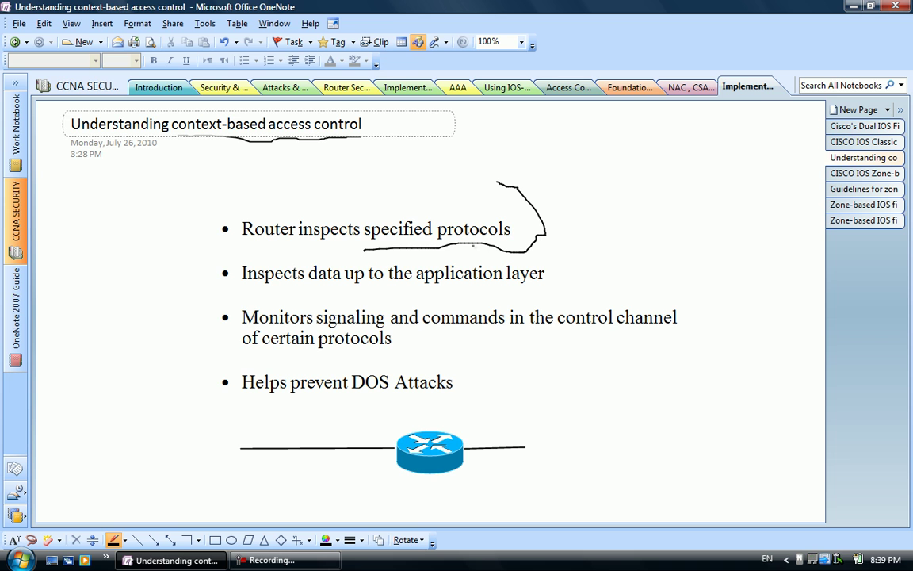
left_click(841, 142)
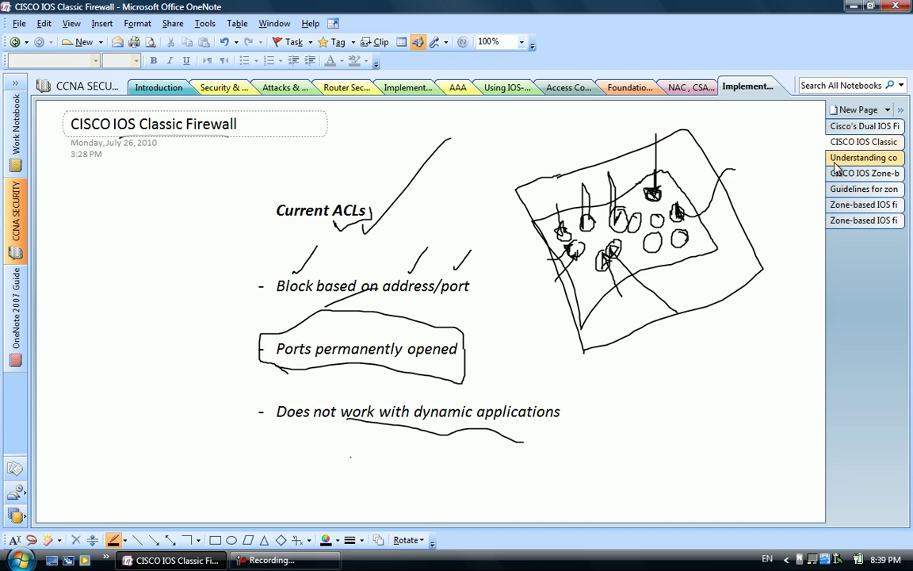
left_click(863, 157)
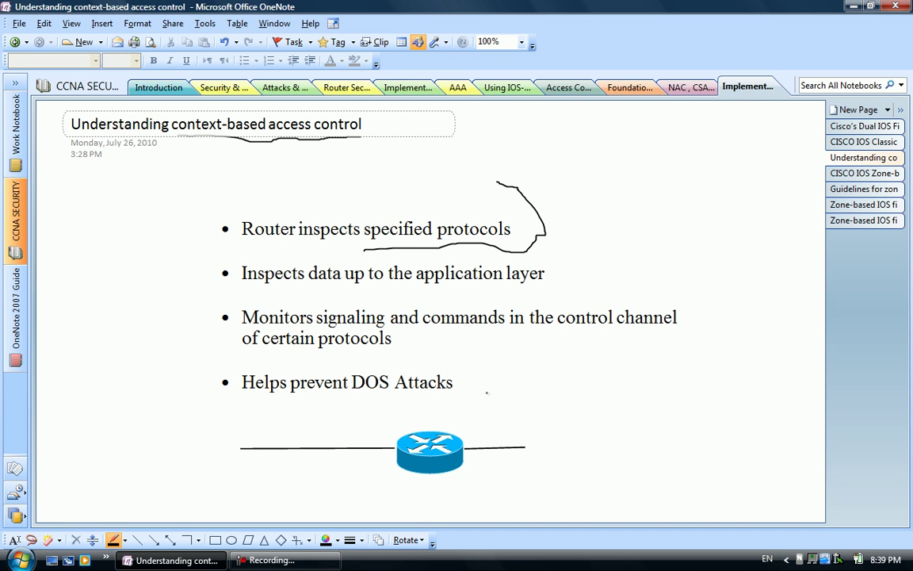
Step: Handwrite a CBAC label left of the router with an arrow to it and a note by DOS Attacks
mouse_move(315, 438)
left_mouse_down()
mouse_move(316, 454)
mouse_move(338, 428)
mouse_move(346, 448)
mouse_move(364, 440)
left_mouse_up()
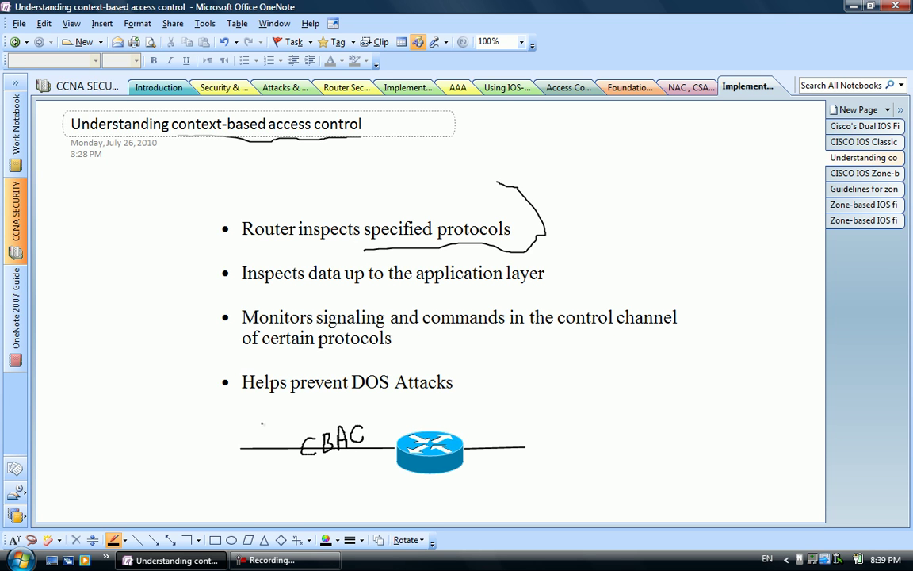
left_click_drag(215, 432, 283, 441)
mouse_move(184, 403)
left_mouse_down()
mouse_move(202, 383)
mouse_move(213, 422)
mouse_move(212, 406)
left_mouse_up()
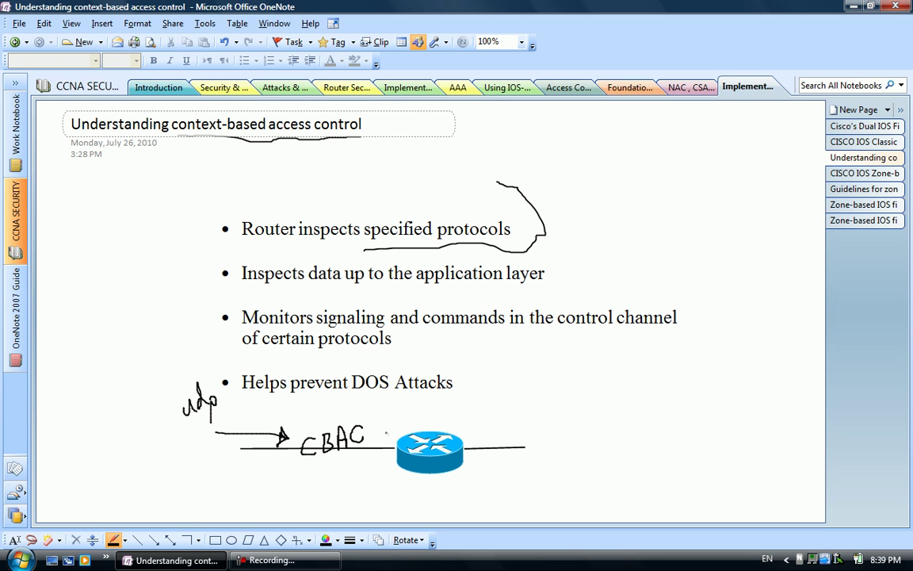
Step: Sketch a return loop around the router, a wall with a small loop, and a vertical divider
left_click_drag(394, 420, 496, 464)
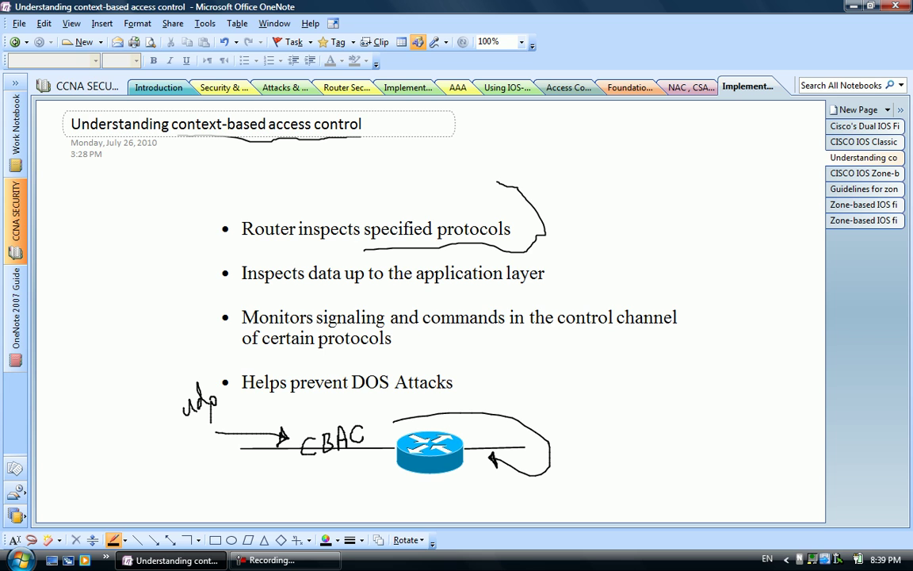
mouse_move(520, 416)
left_mouse_down()
mouse_move(539, 522)
mouse_move(585, 496)
mouse_move(537, 521)
left_mouse_up()
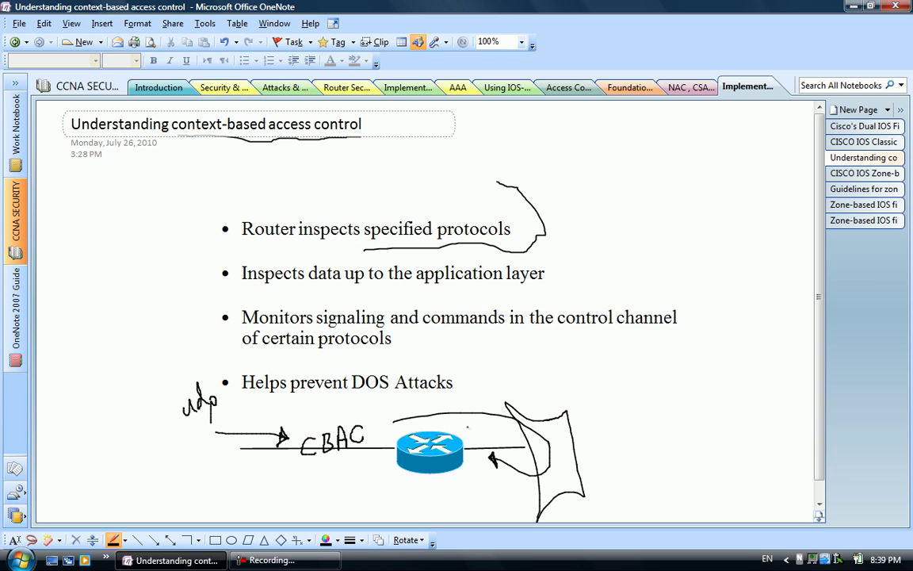
left_click_drag(557, 448, 548, 460)
left_click_drag(466, 379, 472, 522)
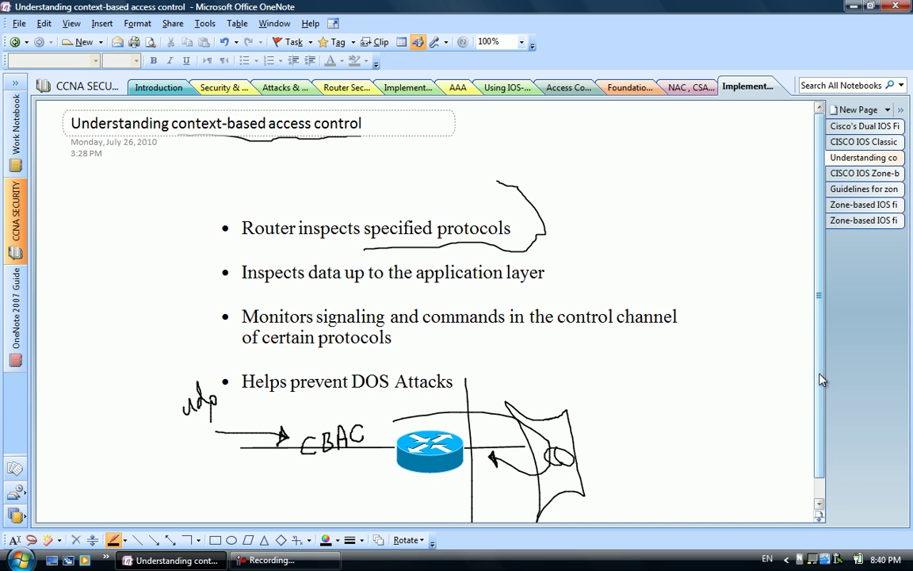
Step: Circle the small oval in the wall and loop the CBAC label, linking it to the line above
scroll(737, 335, "down", 1)
left_click_drag(555, 412, 559, 434)
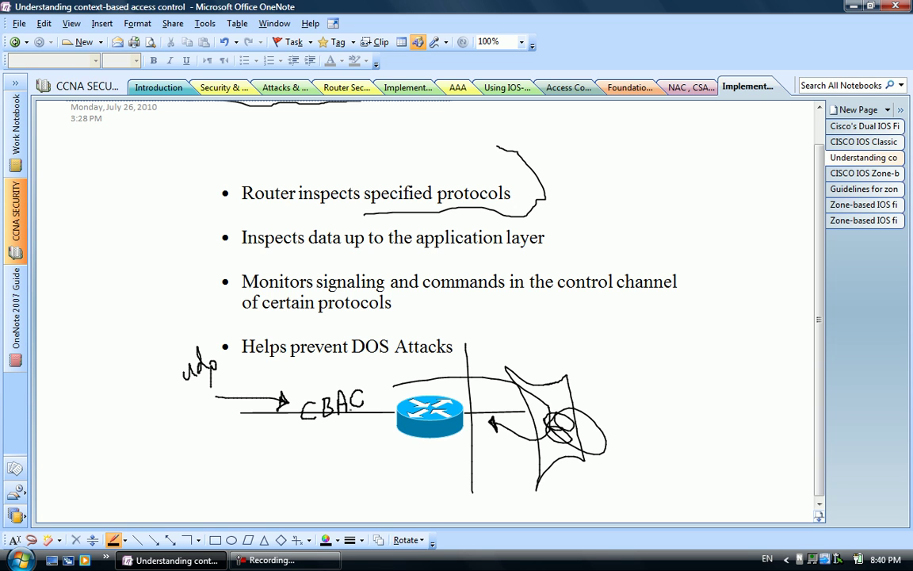
left_click_drag(309, 426, 282, 389)
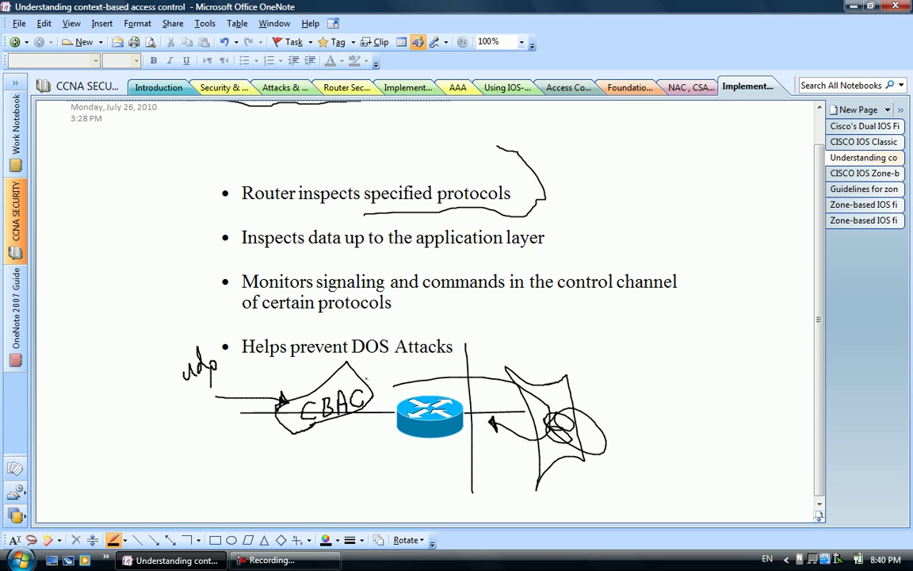
mouse_move(396, 381)
left_mouse_down()
mouse_move(368, 386)
mouse_move(441, 384)
left_mouse_up()
left_click_drag(564, 422, 565, 426)
Step: Draw a return arrow left under CBAC, circle the udp note, and underline 'Inspects data up to the application layer'
mouse_move(479, 431)
left_mouse_down()
mouse_move(285, 447)
mouse_move(301, 454)
left_mouse_up()
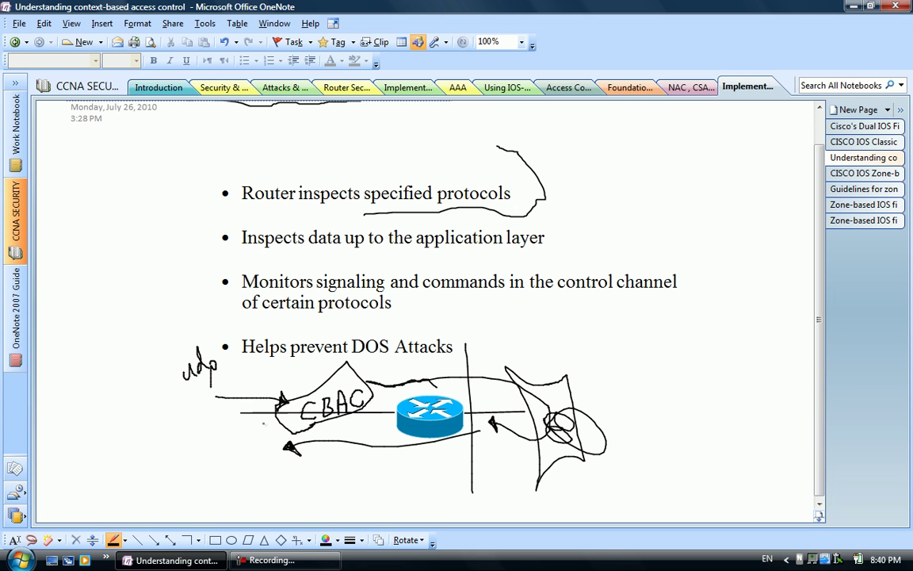
left_click_drag(200, 386, 209, 382)
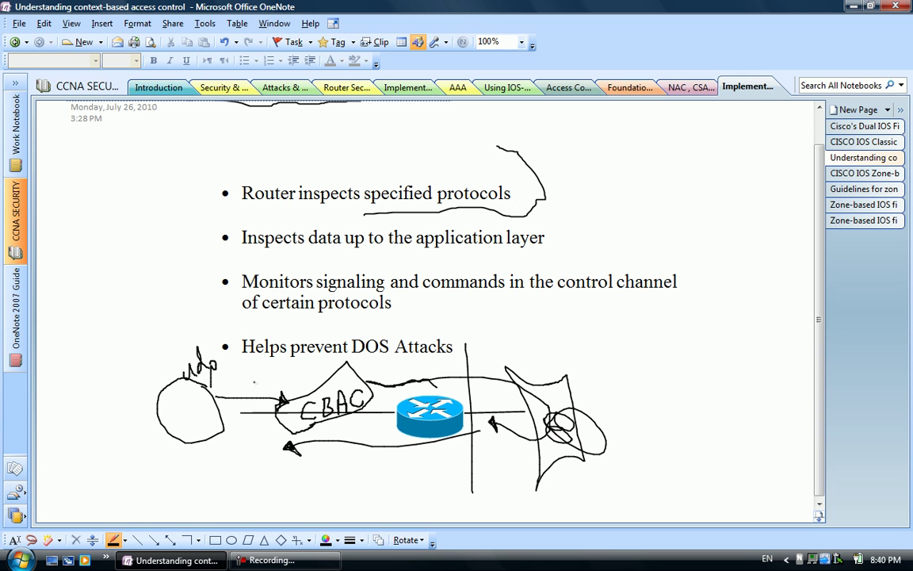
left_click_drag(185, 389, 279, 354)
left_click_drag(184, 340, 188, 336)
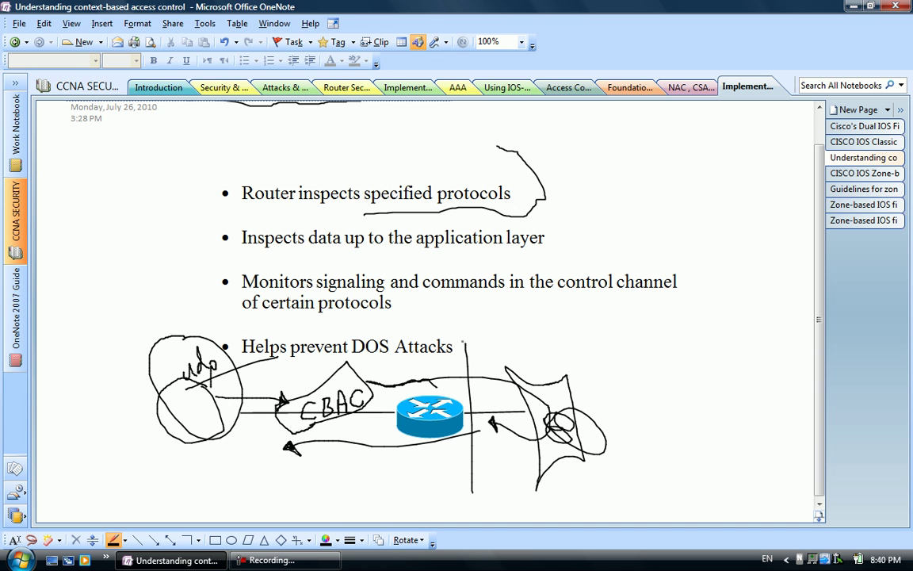
left_click_drag(283, 258, 481, 252)
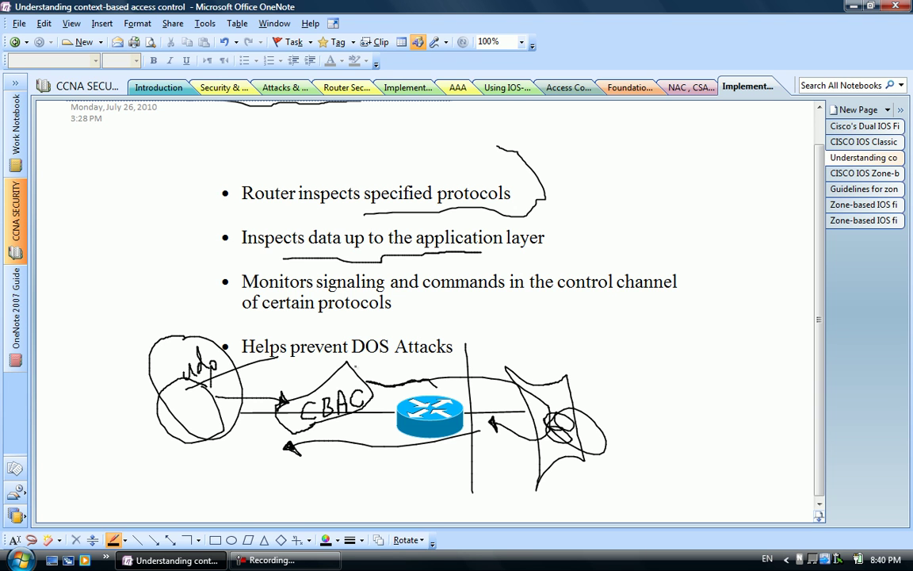
Step: Underline 'Monitors', 'commands… control channel' and 'of certain protocols' in the bullet
left_click_drag(251, 290, 315, 289)
left_click_drag(472, 297, 657, 316)
left_click_drag(245, 329, 388, 320)
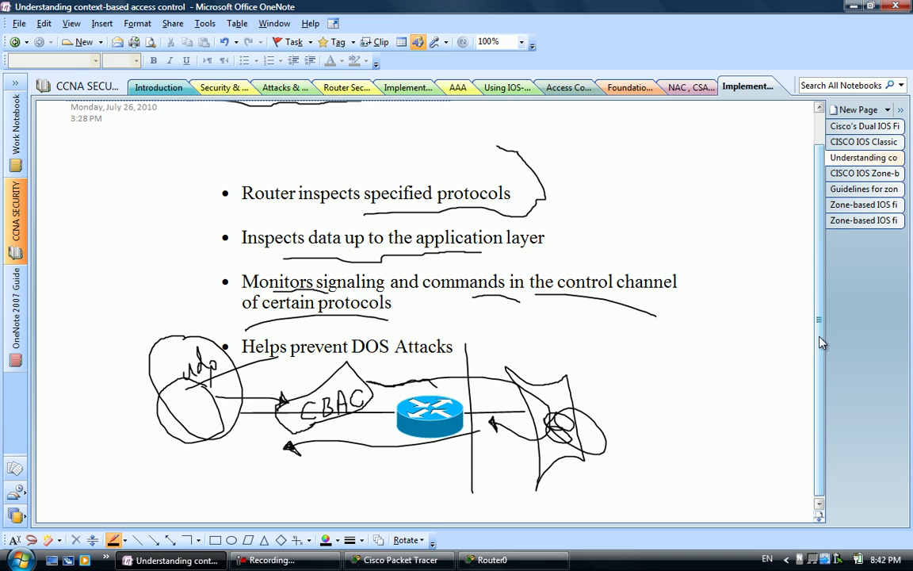
Step: Extend the title underline down under the date and lengthen the underline beneath 'commands'
scroll(819, 315, "up", 1)
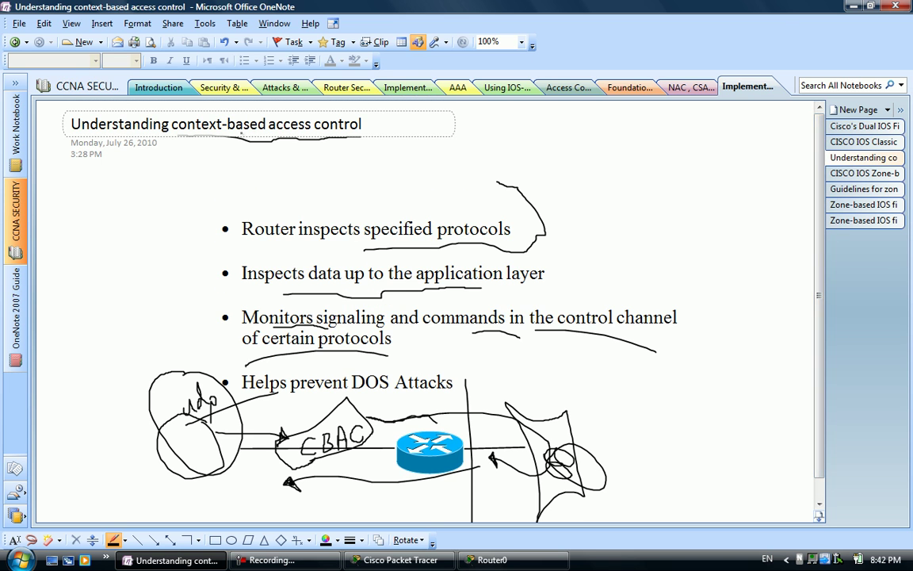
left_click_drag(184, 139, 114, 157)
scroll(792, 274, "down", 1)
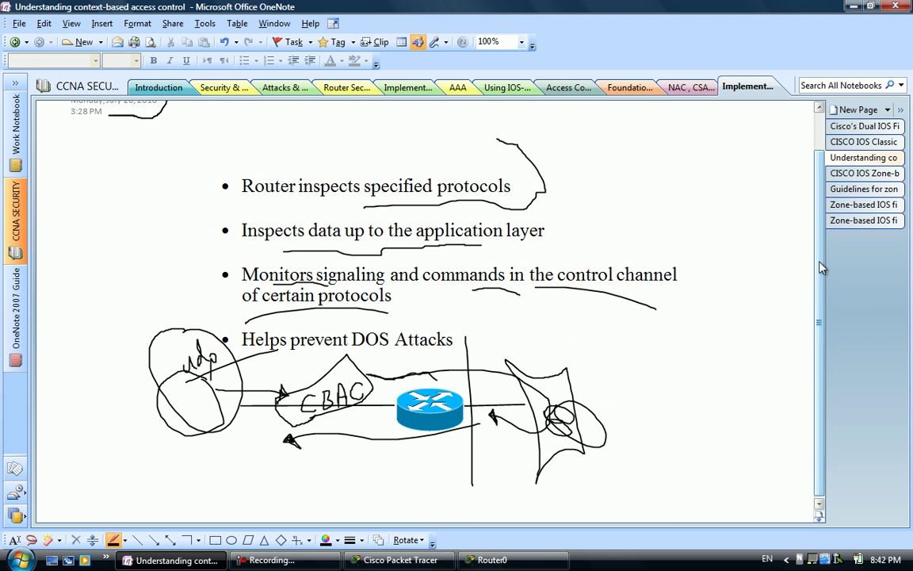
scroll(738, 234, "down", 1)
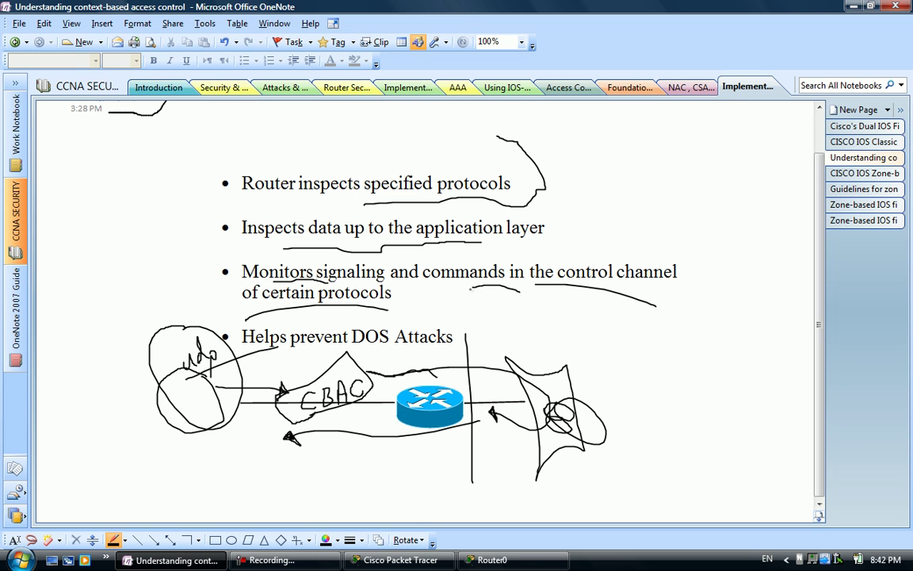
left_click_drag(473, 288, 453, 290)
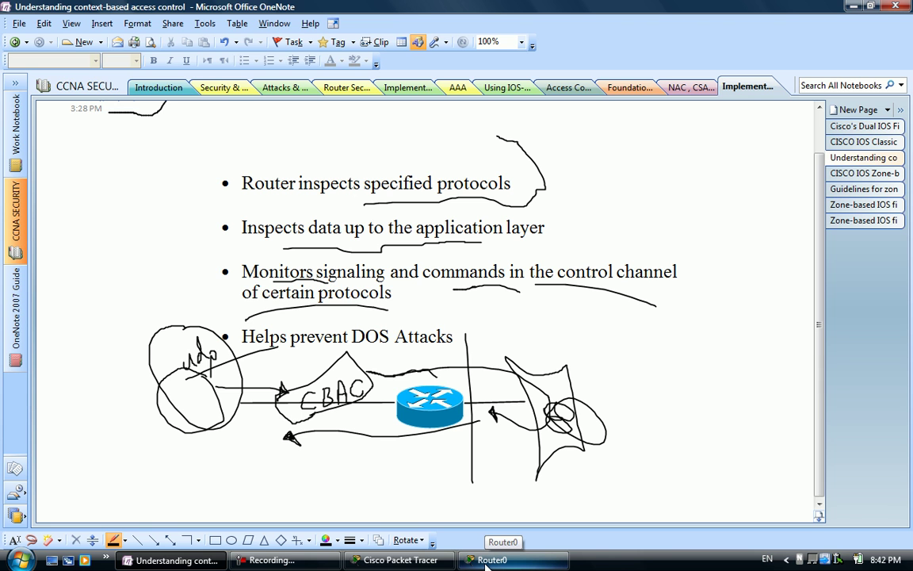
Step: List the ip inspect options with 'ip inspect ?' on Router0's command line
left_click(487, 561)
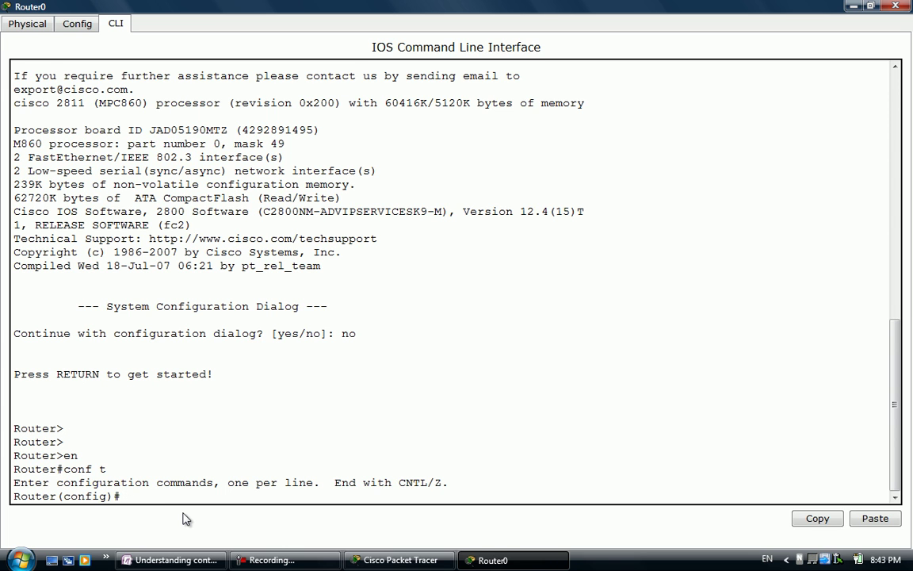
type("ip ins")
key("Tab")
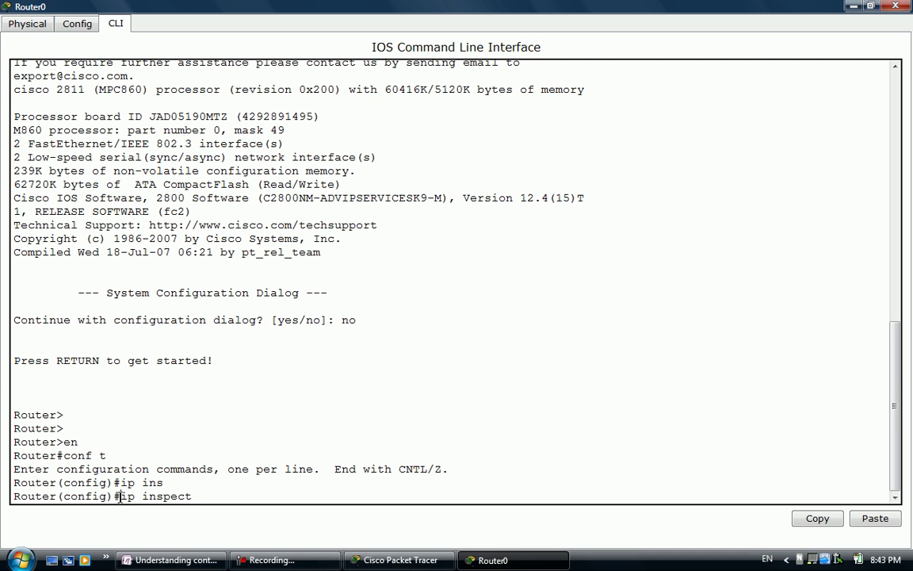
left_click_drag(121, 495, 199, 495)
left_click(199, 495)
type("?")
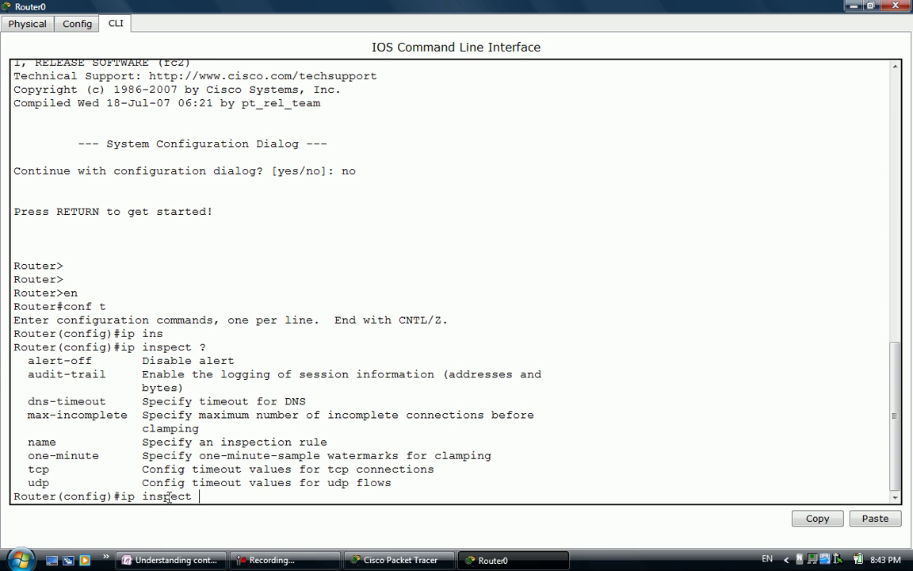
left_click_drag(28, 441, 65, 448)
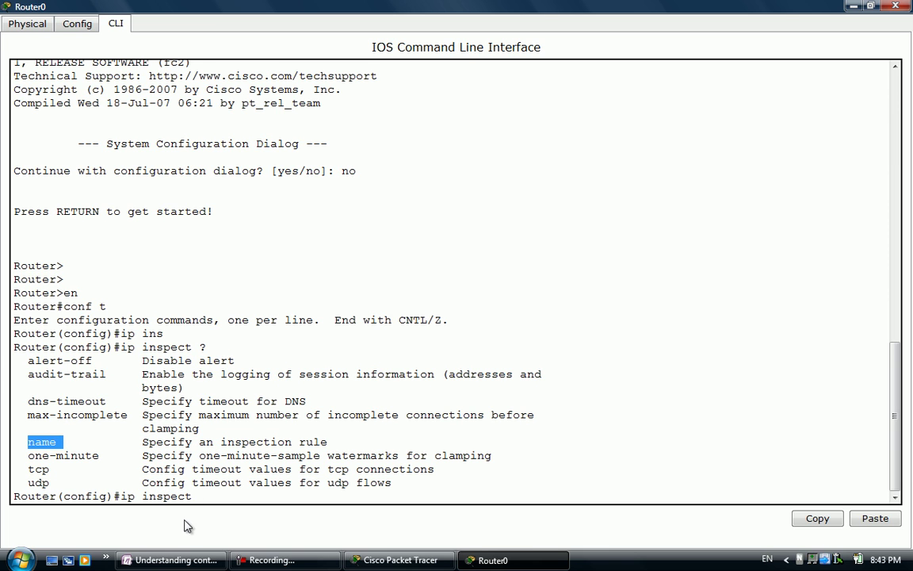
left_click(196, 496)
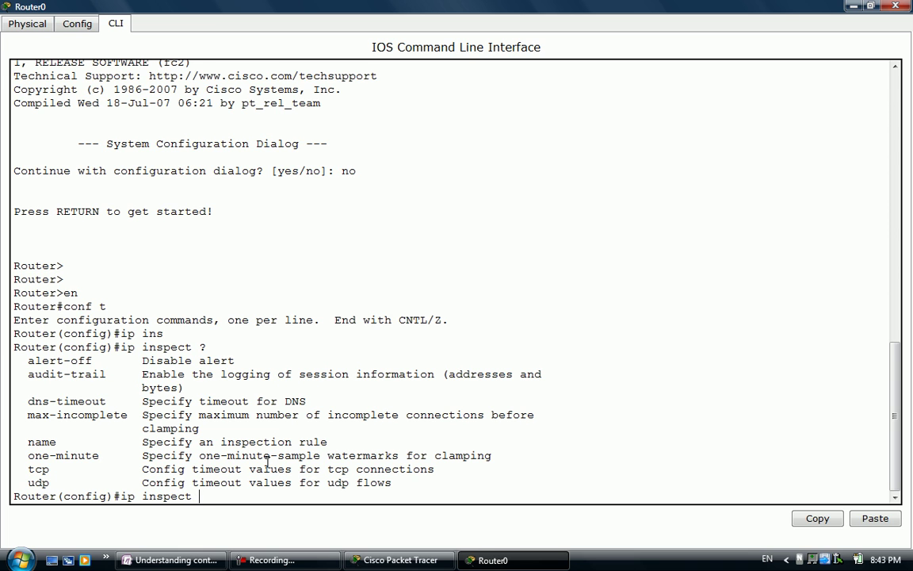
left_click_drag(222, 441, 328, 442)
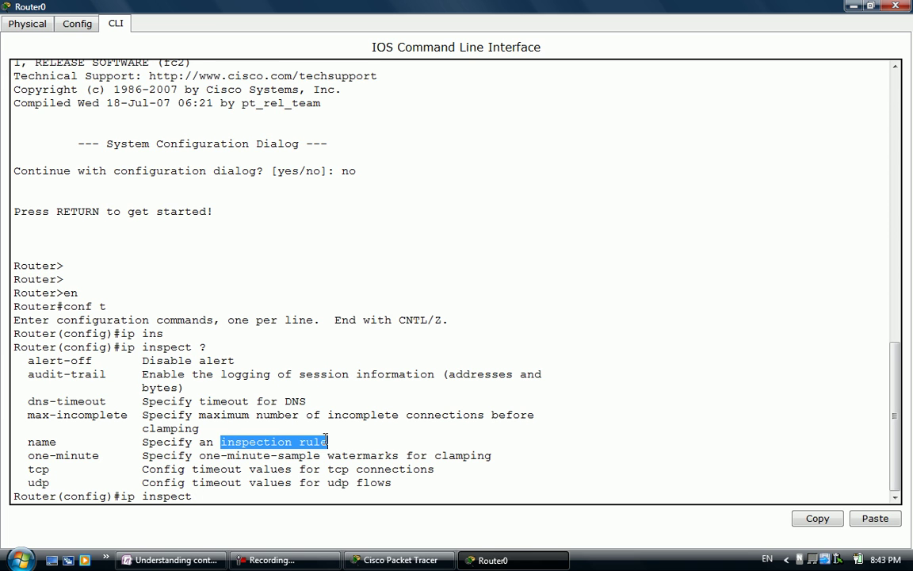
left_click(197, 496)
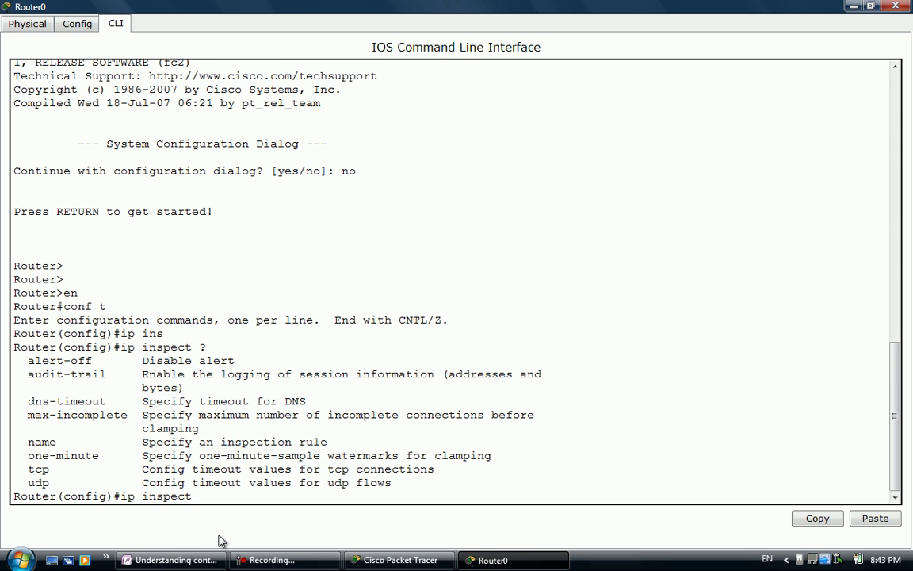
Step: Start the named rule command 'ip inspect name ziads rule ?'
type("na")
key("Tab")
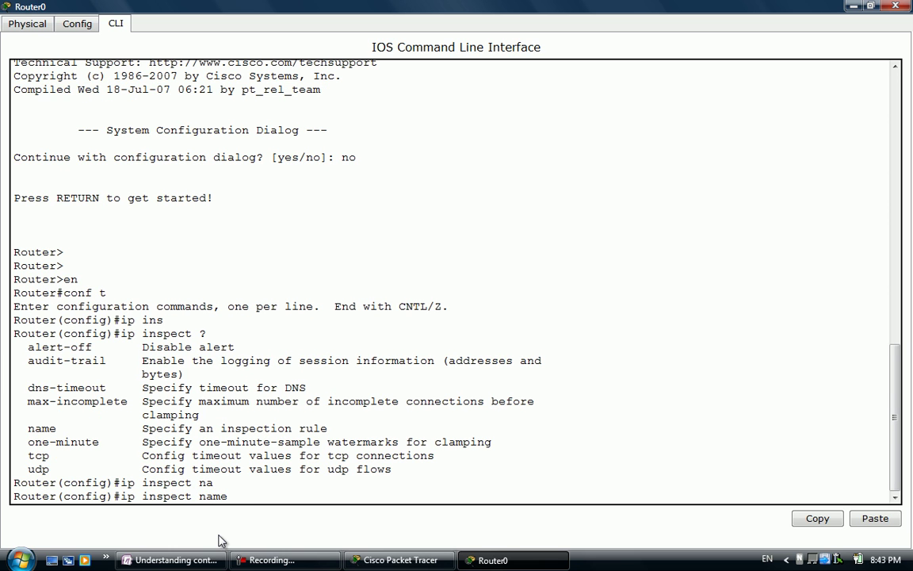
type("ziads rule ?")
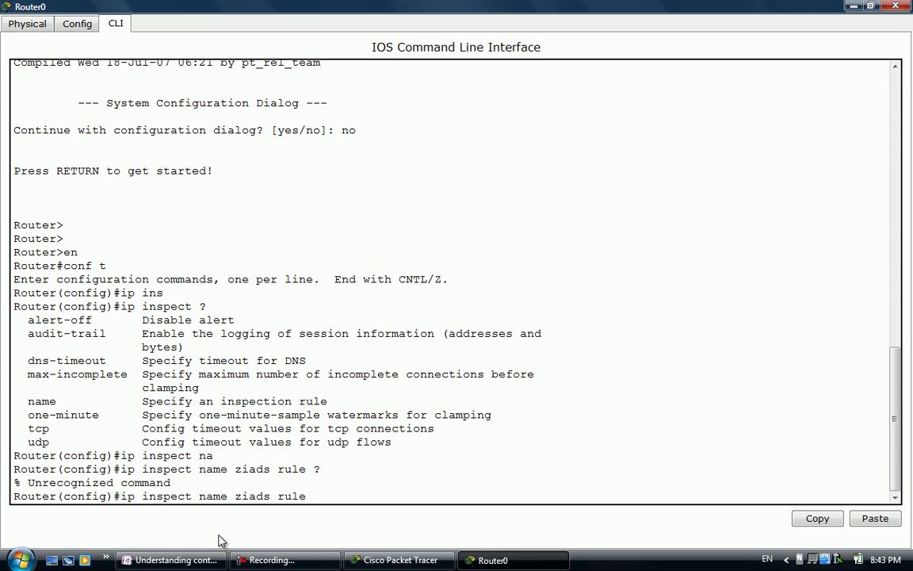
Step: Correct the rule name to ziadsrule and review the listed inspection protocols
key("BackSpace")
key("BackSpace")
key("BackSpace")
key("BackSpace")
key("BackSpace")
type("rule ?")
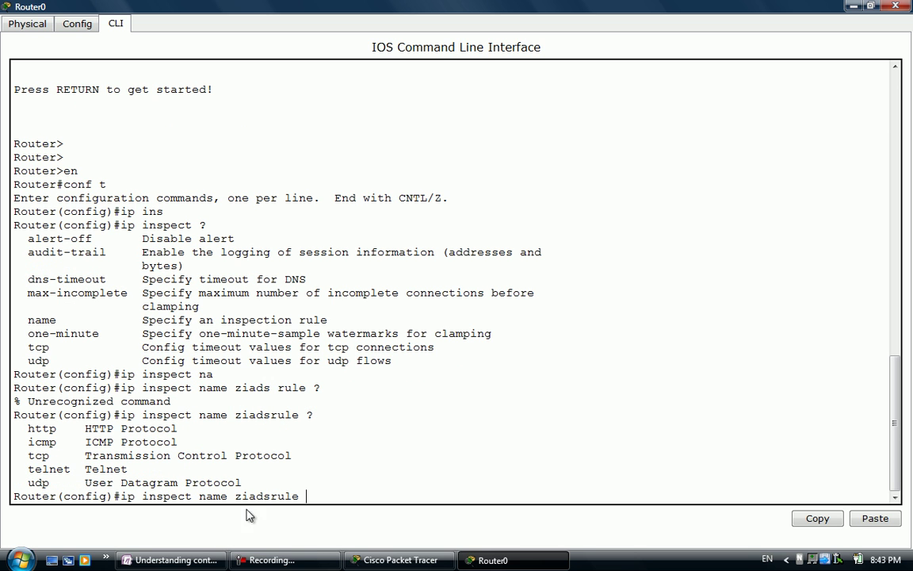
left_click_drag(235, 498, 300, 496)
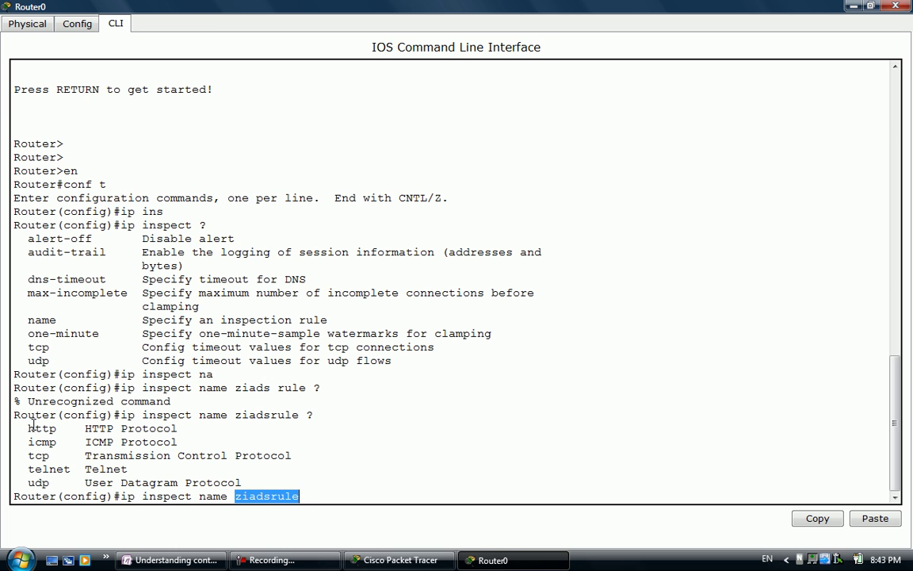
mouse_move(28, 429)
left_mouse_down()
mouse_move(44, 431)
mouse_move(45, 483)
left_mouse_up()
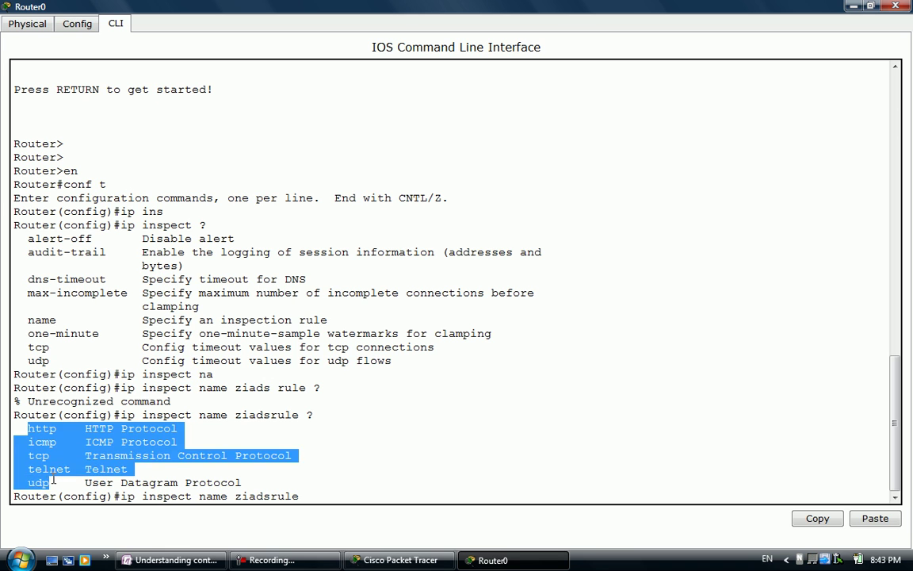
left_click(45, 483)
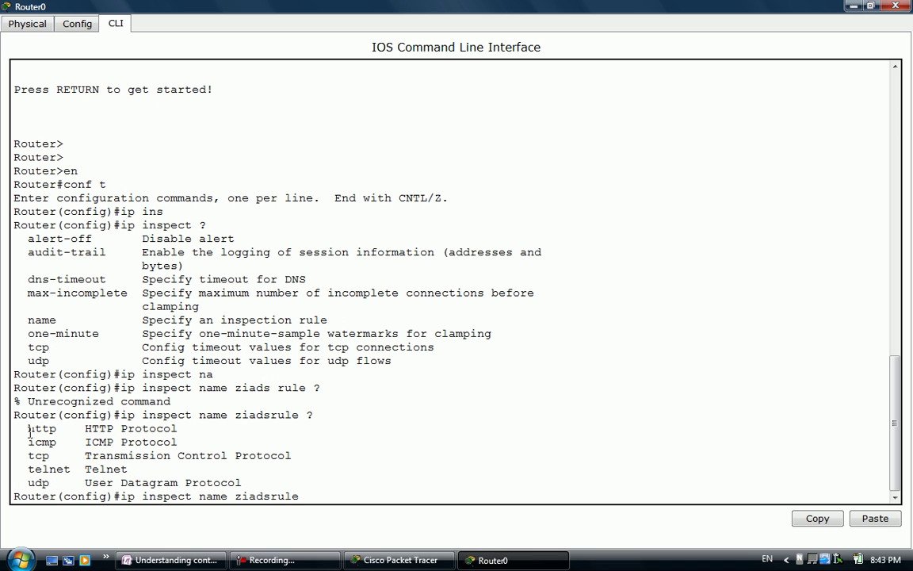
mouse_move(27, 428)
left_mouse_down()
mouse_move(42, 456)
mouse_move(65, 469)
left_mouse_up()
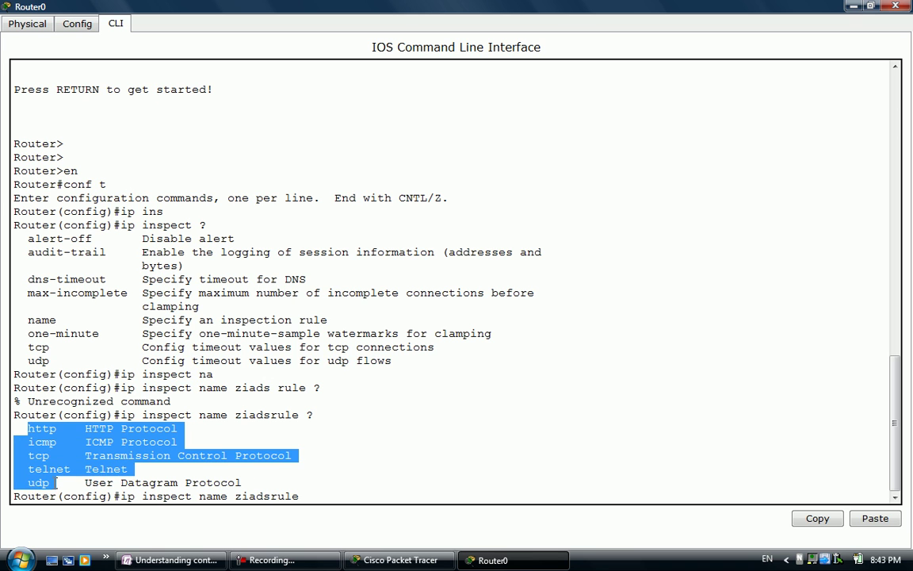
left_click(66, 470)
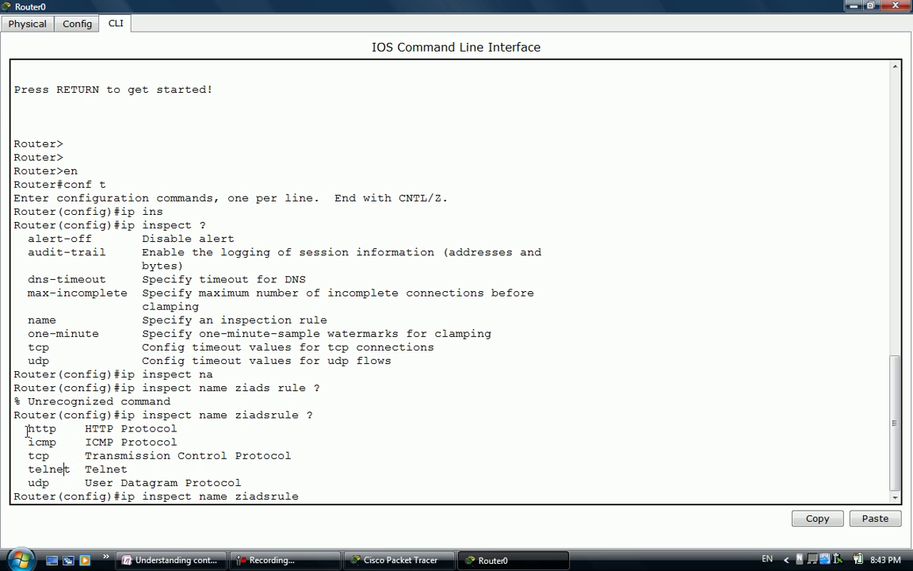
left_click_drag(28, 428, 61, 476)
left_click(61, 473)
left_click_drag(27, 428, 57, 482)
left_click(57, 482)
Step: Enter 'ip inspect name ziadsrule telnet' to create the Telnet inspection rule
type("tel")
key("Tab")
key("Return")
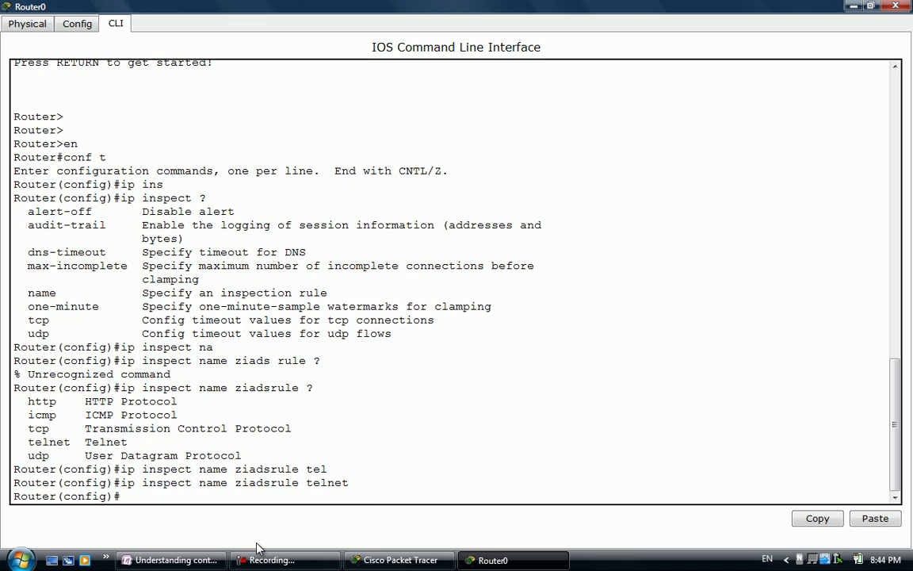
left_click_drag(121, 482, 192, 482)
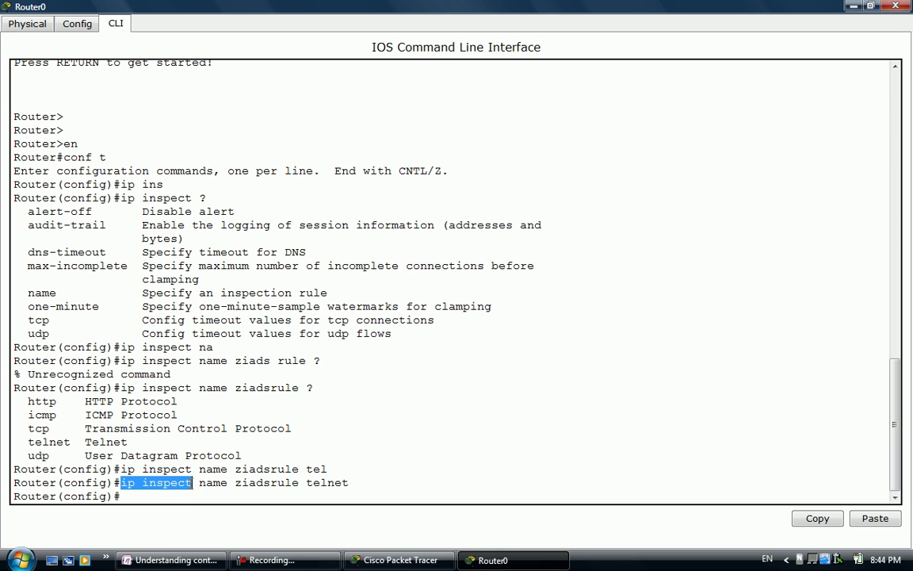
mouse_move(306, 482)
left_mouse_down()
mouse_move(395, 497)
mouse_move(358, 484)
left_mouse_up()
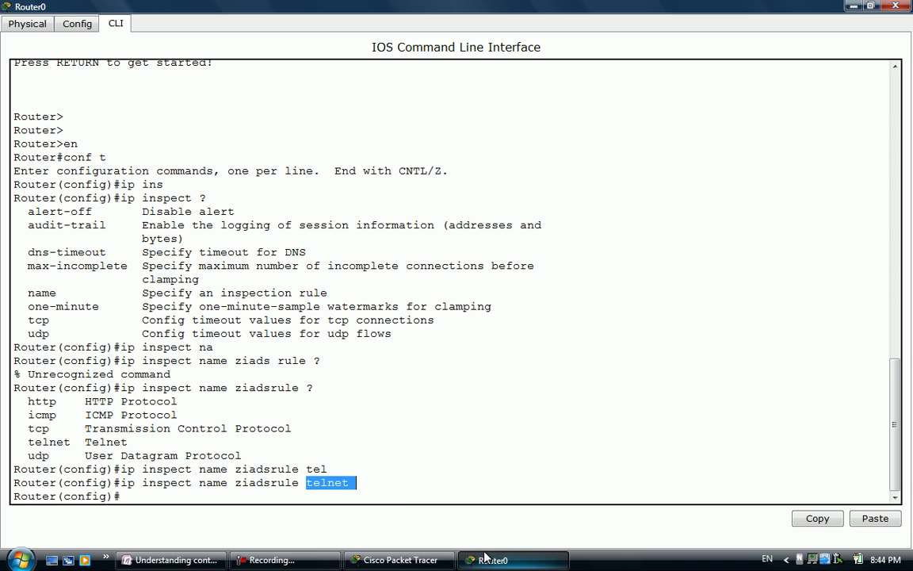
left_click(486, 558)
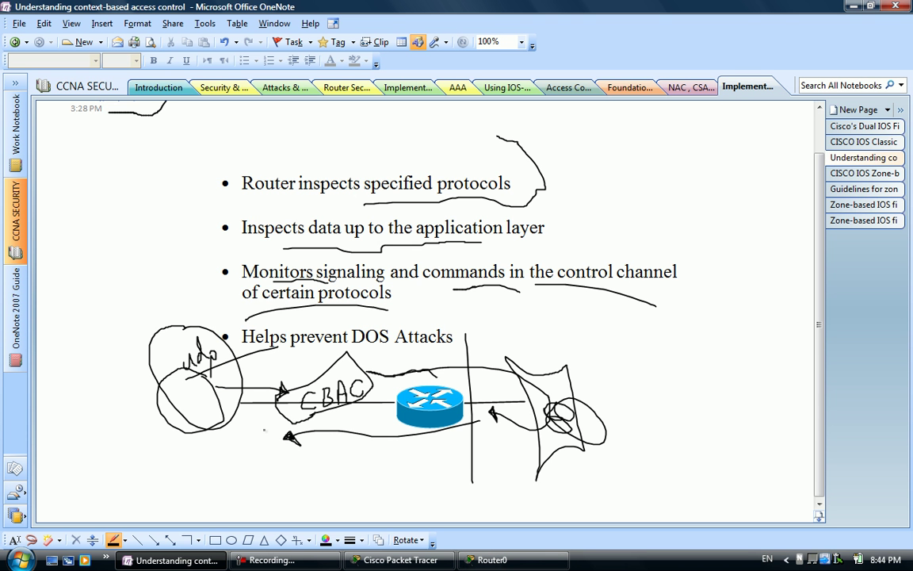
Step: Add a long arrow line, a bracket by the right zone, a box around udp, and a sweep above DOS Attacks
mouse_move(124, 381)
left_mouse_down()
mouse_move(276, 380)
mouse_move(286, 373)
left_mouse_up()
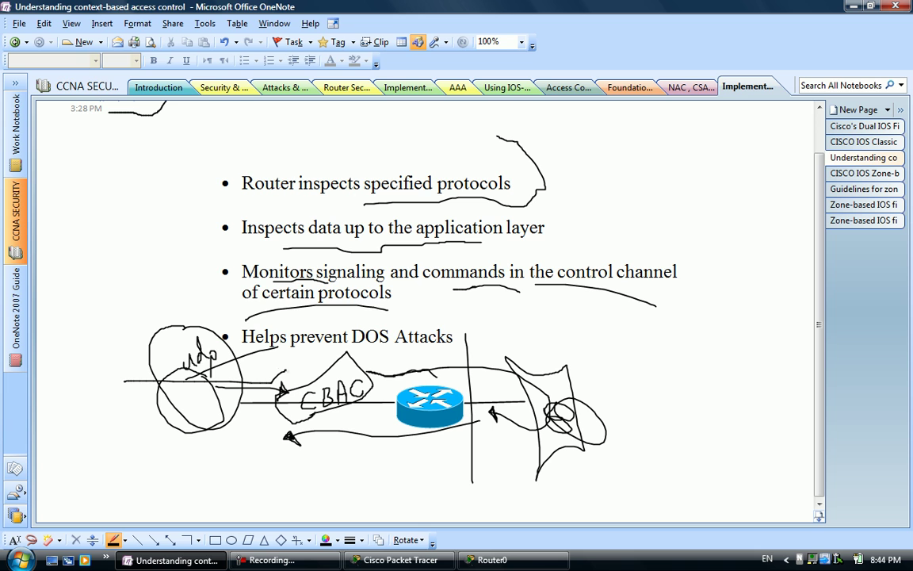
left_click_drag(585, 412, 543, 468)
mouse_move(592, 369)
left_mouse_down()
mouse_move(602, 481)
mouse_move(612, 489)
mouse_move(303, 460)
mouse_move(322, 477)
left_mouse_up()
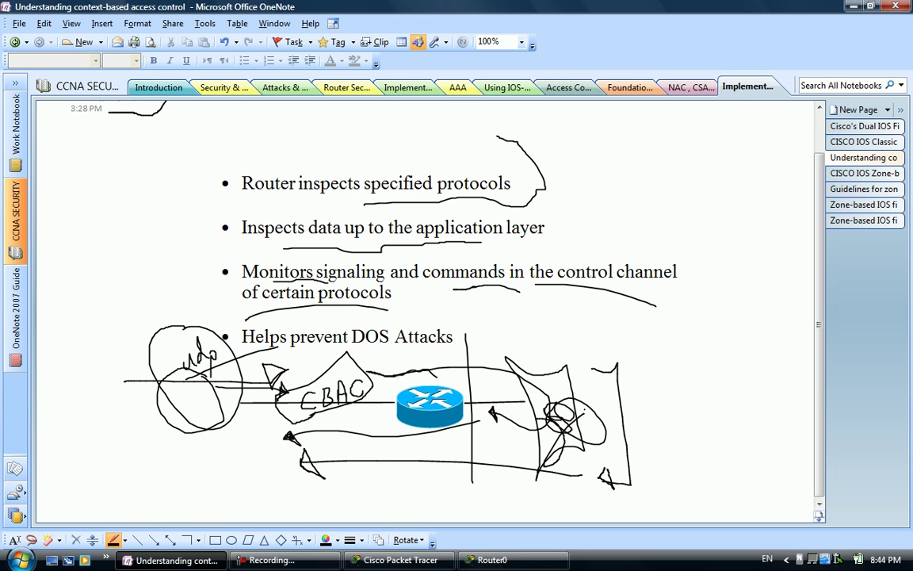
left_click_drag(495, 454, 493, 456)
left_click_drag(299, 448, 328, 493)
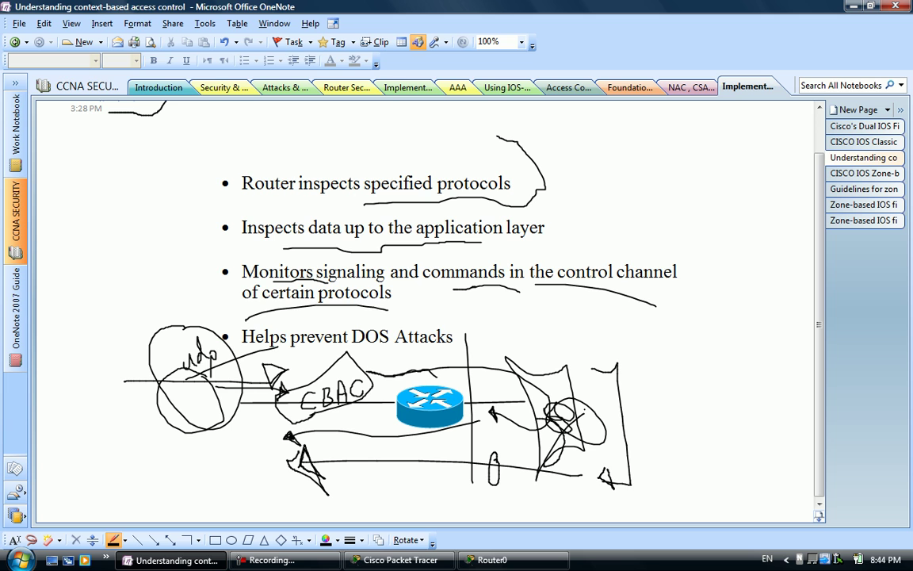
left_click_drag(176, 336, 179, 334)
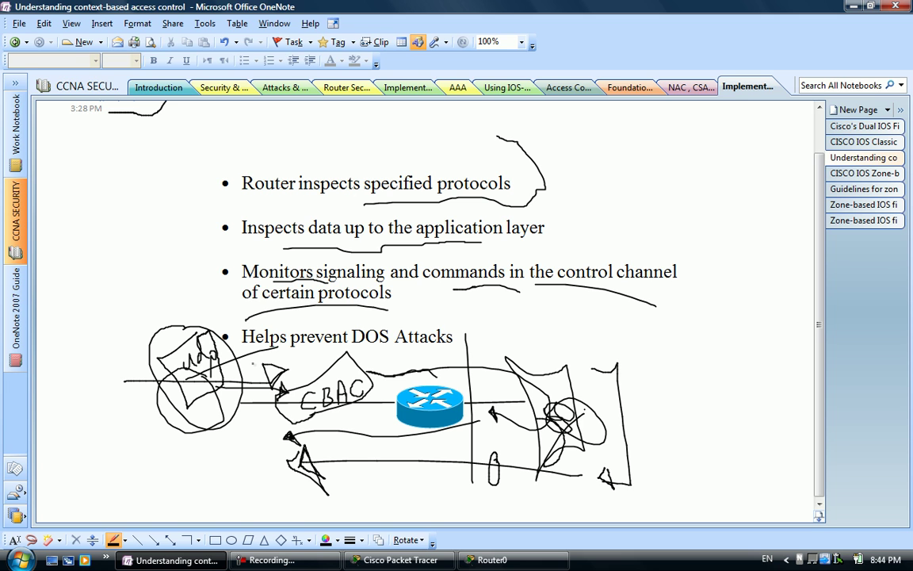
mouse_move(252, 362)
left_mouse_down()
mouse_move(424, 318)
mouse_move(567, 326)
left_mouse_up()
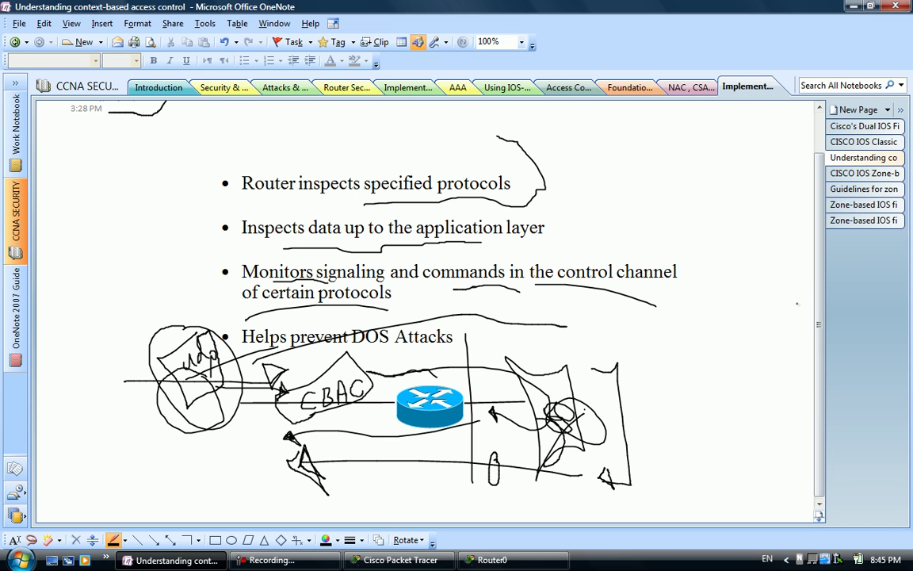
Step: Draw a right-pointing arrow with a bracket and a curved arrow below the CBAC diagram
scroll(442, 507, "down", 3)
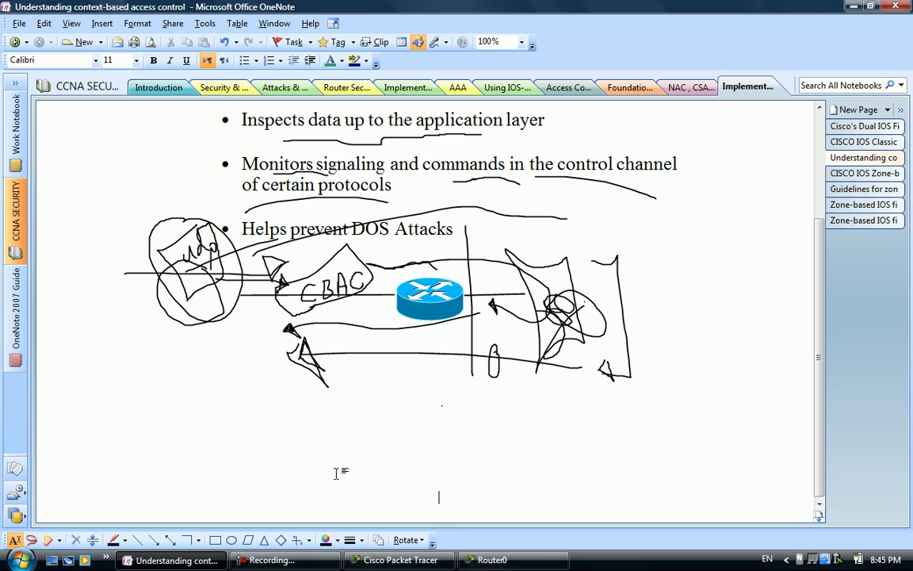
left_click(115, 542)
mouse_move(271, 402)
left_mouse_down()
mouse_move(450, 369)
mouse_move(435, 382)
left_mouse_up()
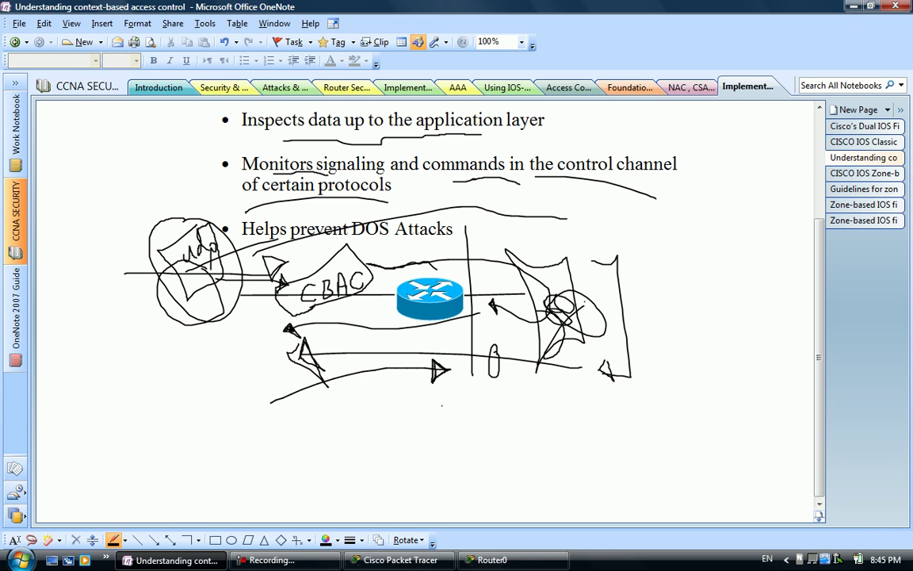
mouse_move(456, 361)
left_mouse_down()
mouse_move(457, 383)
mouse_move(332, 403)
mouse_move(348, 412)
left_mouse_up()
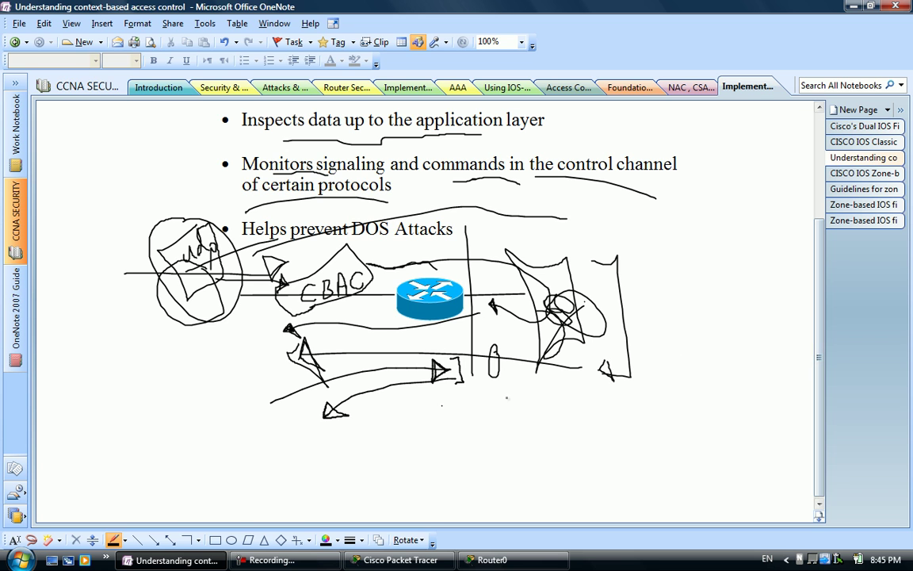
mouse_move(113, 367)
left_mouse_down()
mouse_move(215, 347)
mouse_move(215, 366)
mouse_move(237, 365)
left_mouse_up()
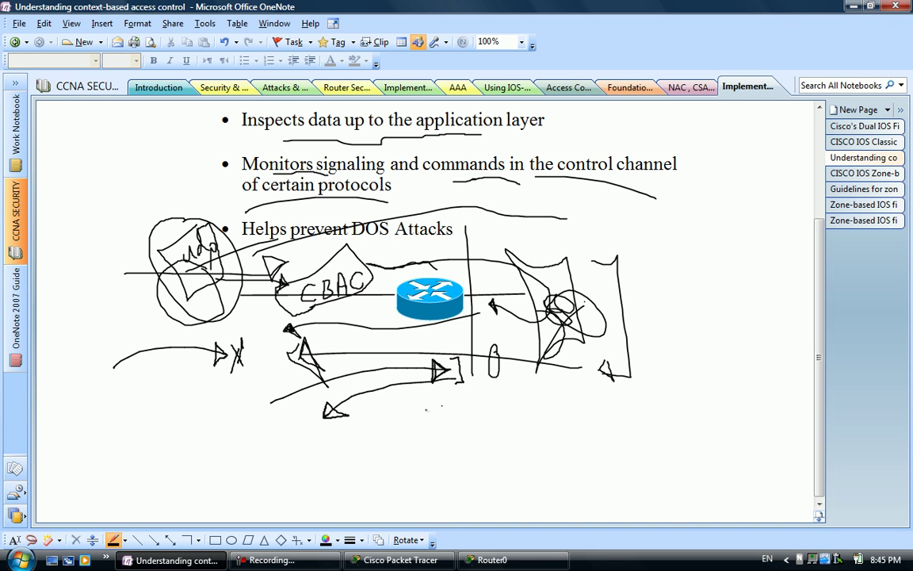
Step: Sketch a hooked line, a v mark, a triangle in a cloud, a box and check marks at lower right
mouse_move(443, 421)
left_mouse_down()
mouse_move(547, 398)
mouse_move(556, 413)
mouse_move(576, 394)
left_mouse_up()
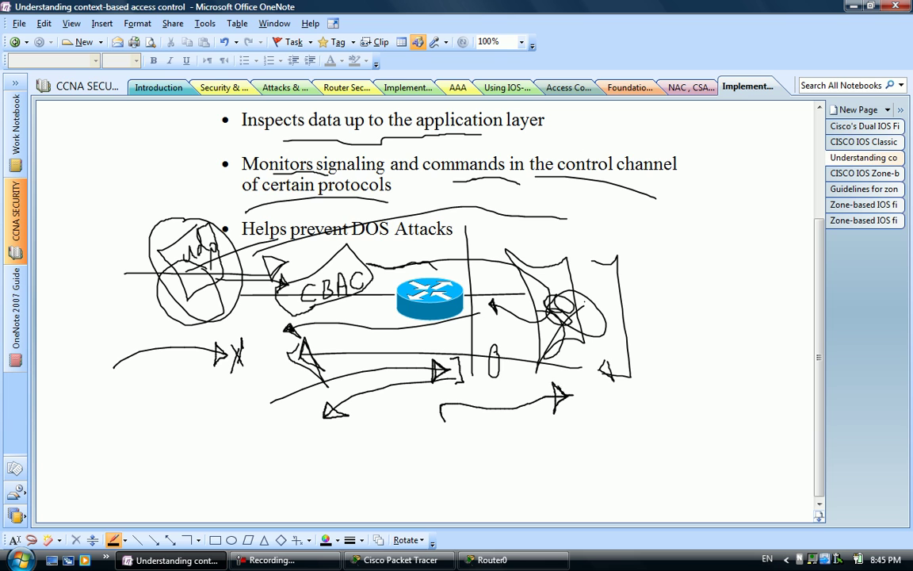
left_click_drag(421, 395, 455, 388)
left_click_drag(588, 397, 609, 438)
left_click_drag(593, 390, 591, 394)
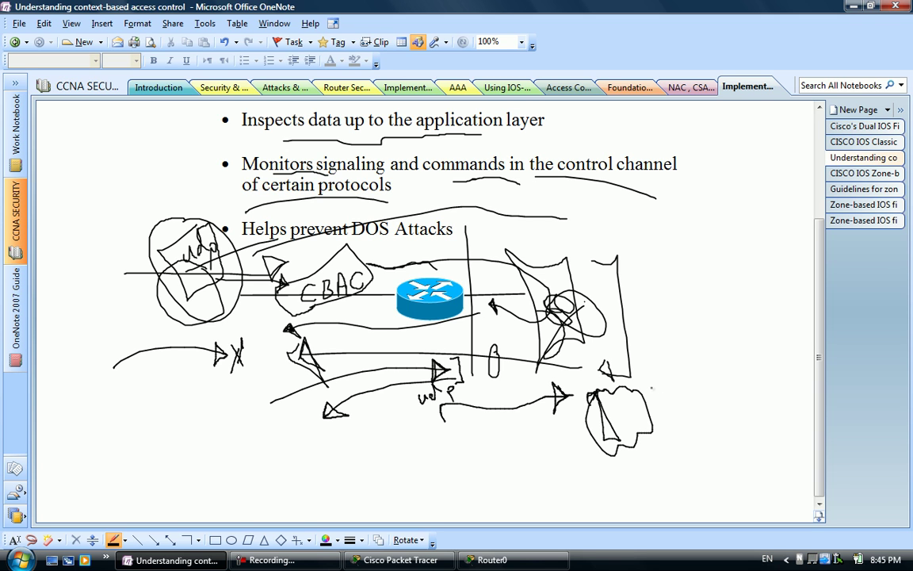
mouse_move(652, 388)
left_mouse_down()
mouse_move(646, 468)
mouse_move(665, 460)
left_mouse_up()
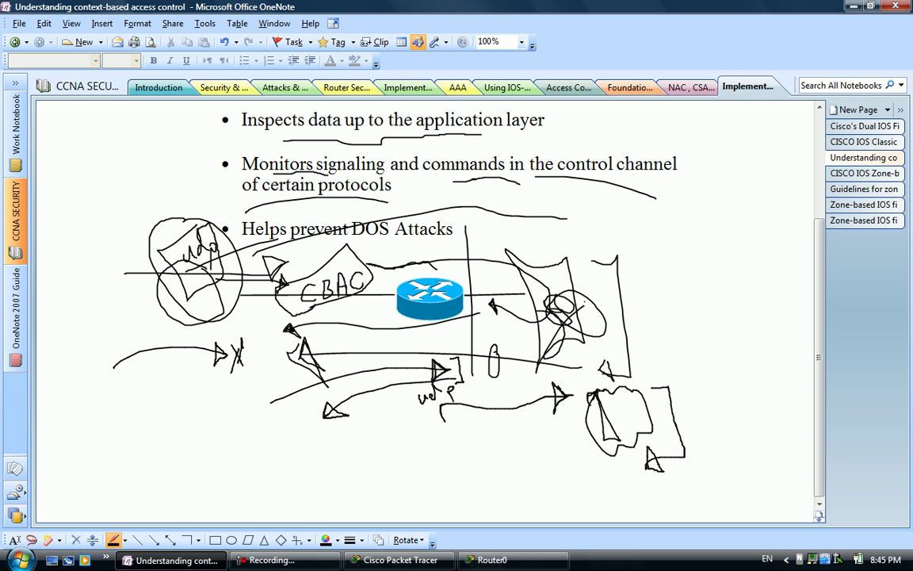
left_click_drag(682, 409, 707, 375)
mouse_move(690, 420)
left_mouse_down()
mouse_move(714, 380)
mouse_move(721, 451)
left_mouse_up()
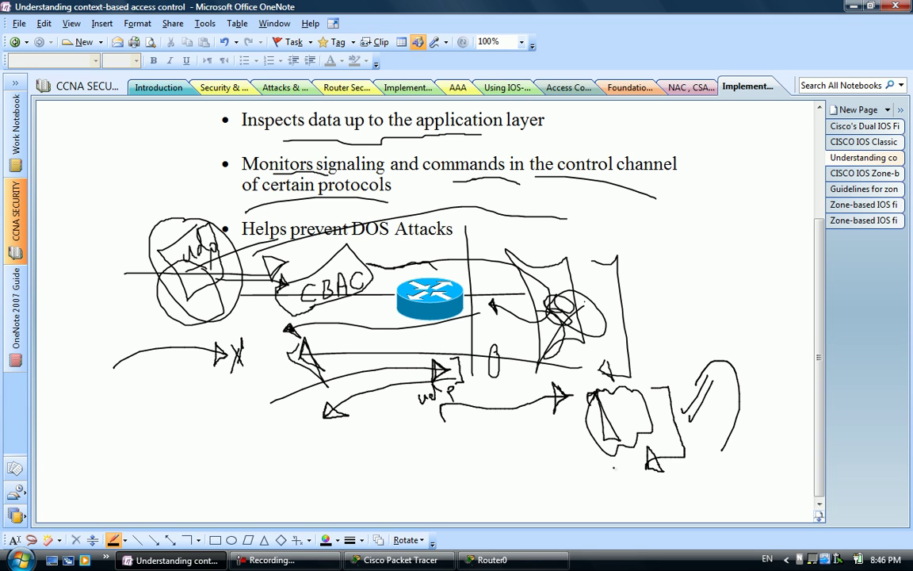
Step: Add left-pointing arrows beneath the cloud and hatch the right ellipse
mouse_move(614, 467)
left_mouse_down()
mouse_move(540, 467)
mouse_move(559, 481)
left_mouse_up()
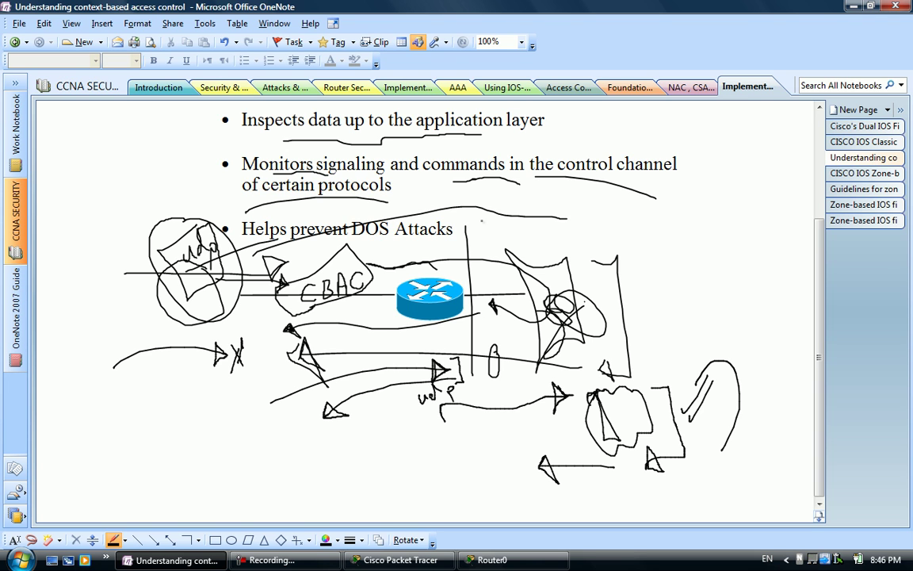
mouse_move(701, 366)
left_mouse_down()
mouse_move(722, 452)
mouse_move(680, 418)
left_mouse_up()
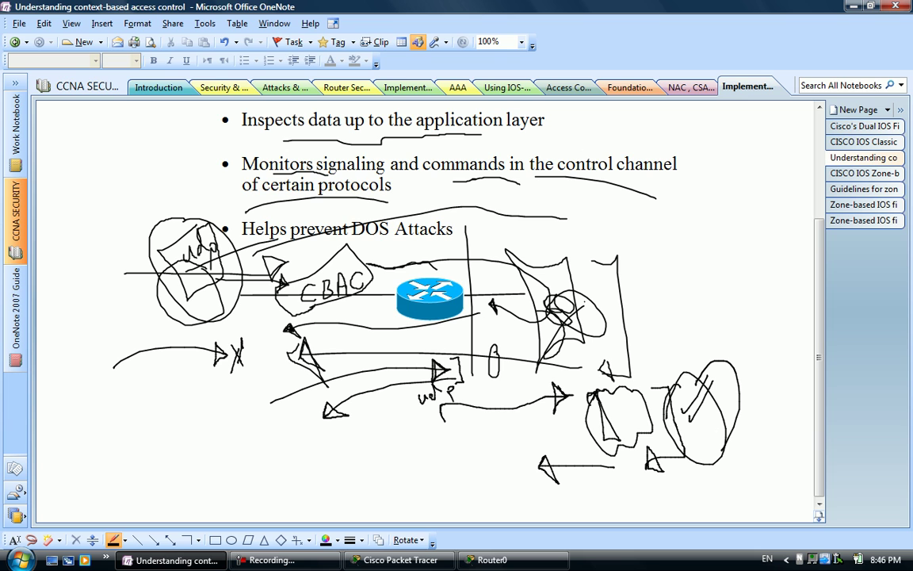
left_click_drag(639, 461, 642, 464)
left_click_drag(519, 468, 442, 468)
left_click_drag(449, 444, 468, 479)
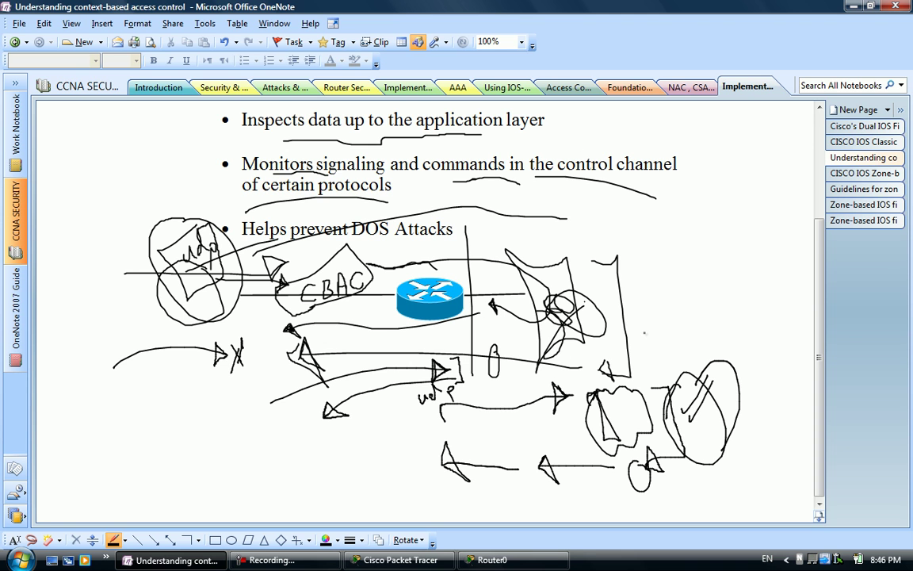
Step: Underline 'Helps' and circle 'DOS' in the DOS Attacks bullet
scroll(808, 181, "up", 3)
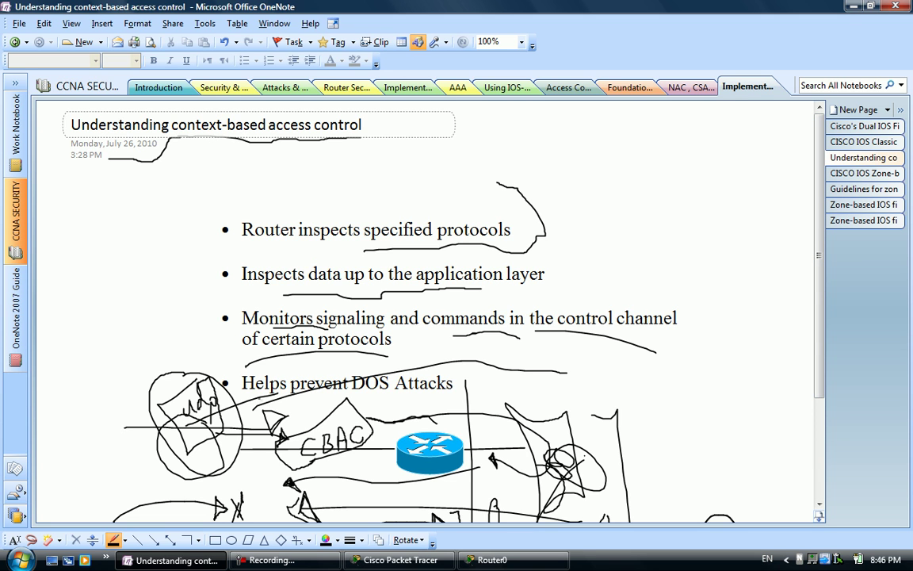
left_click_drag(243, 391, 343, 399)
left_click_drag(341, 373, 353, 360)
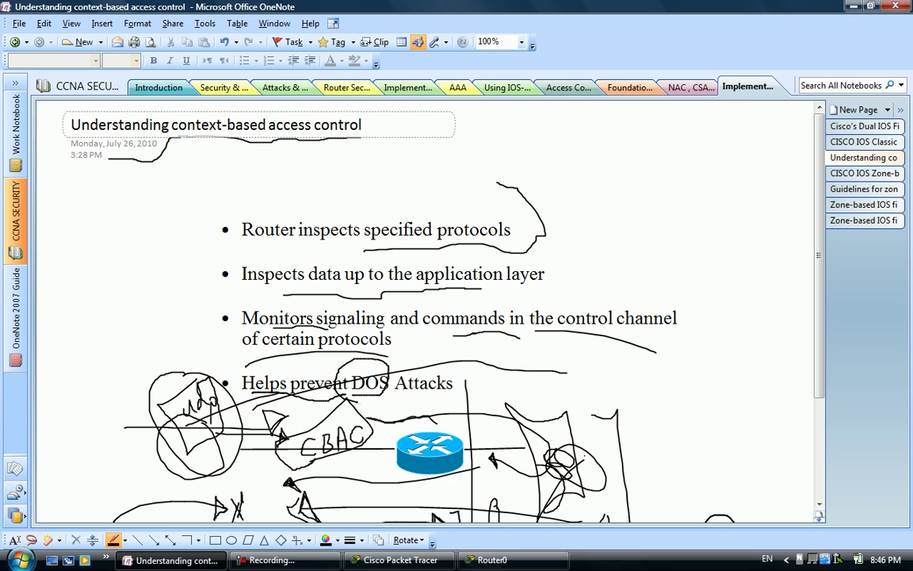
Step: Open the CISCO IOS Zone-based Firewall page and underline its title and 'Released in IOS'
left_click(848, 174)
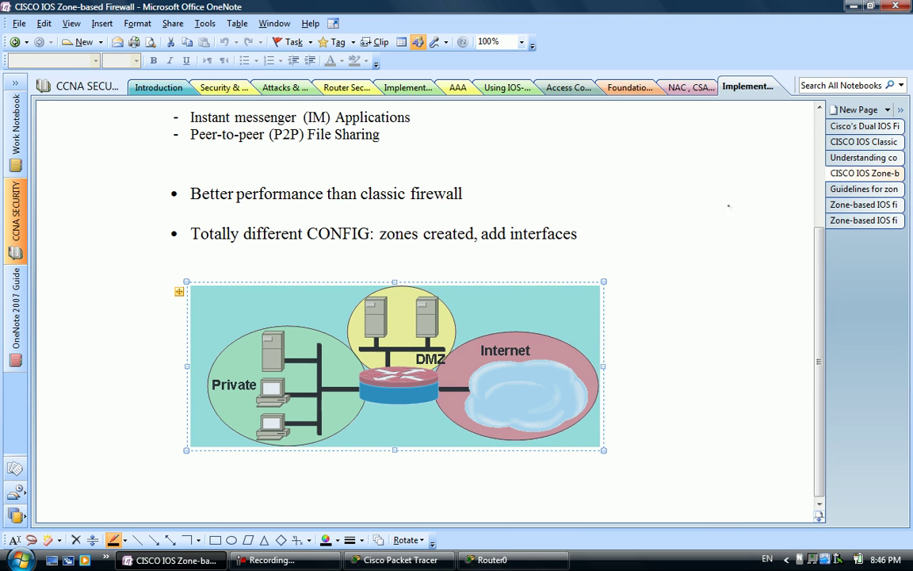
scroll(820, 295, "up", 5)
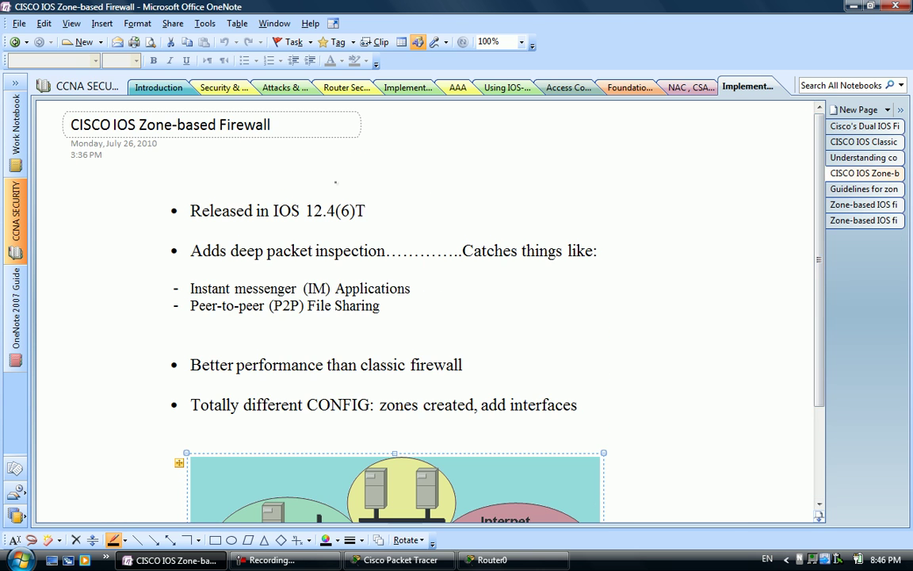
left_click_drag(127, 141, 268, 137)
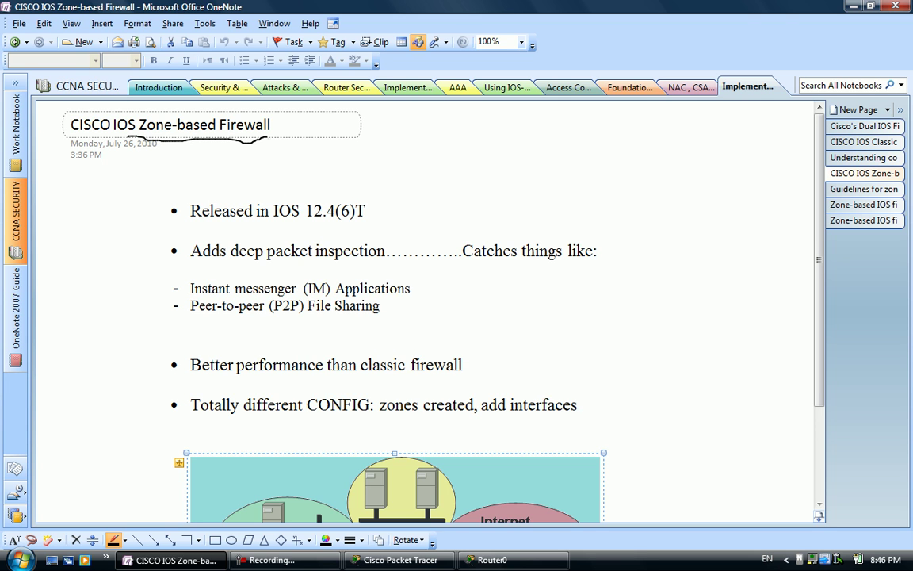
mouse_move(191, 226)
left_mouse_down()
mouse_move(356, 225)
mouse_move(377, 195)
left_mouse_up()
Step: Underline 'Adds' and 'Catches things like:', bracket the IM and P2P items, and underline 'to-peer'
mouse_move(197, 264)
left_mouse_down()
mouse_move(340, 257)
mouse_move(390, 267)
left_mouse_up()
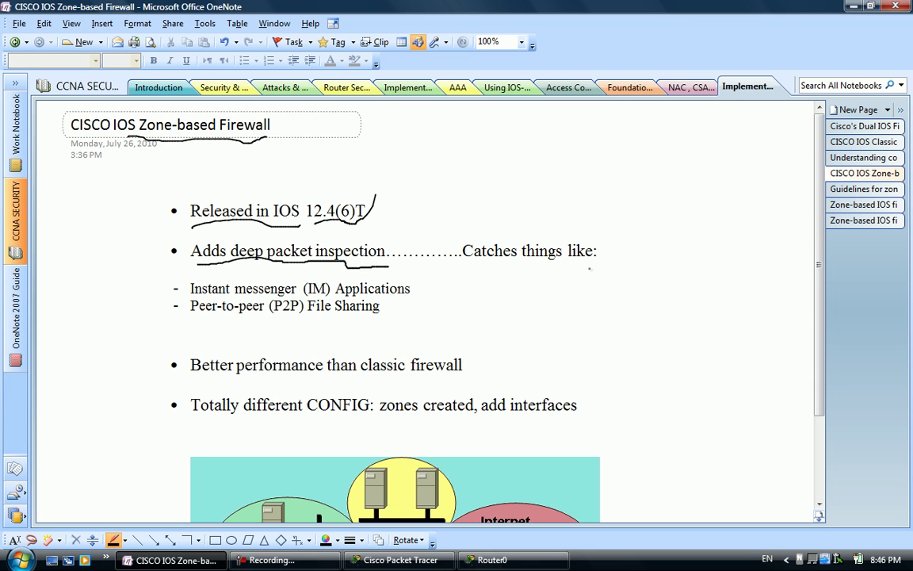
left_click_drag(463, 265, 569, 272)
left_click_drag(174, 278, 208, 337)
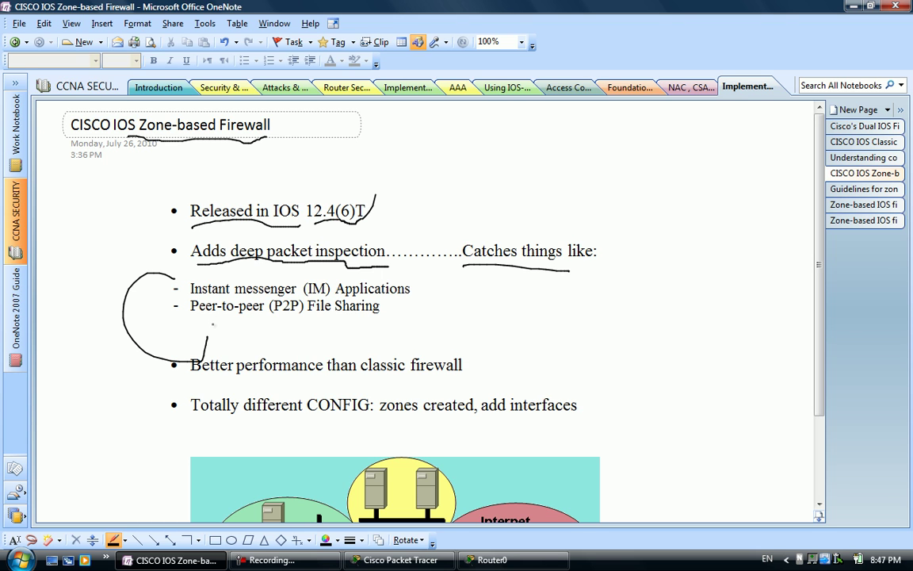
left_click_drag(213, 315, 246, 316)
Step: Draw a loop and a right-pointing arrow after 'Applications'
scroll(820, 291, "up", 2)
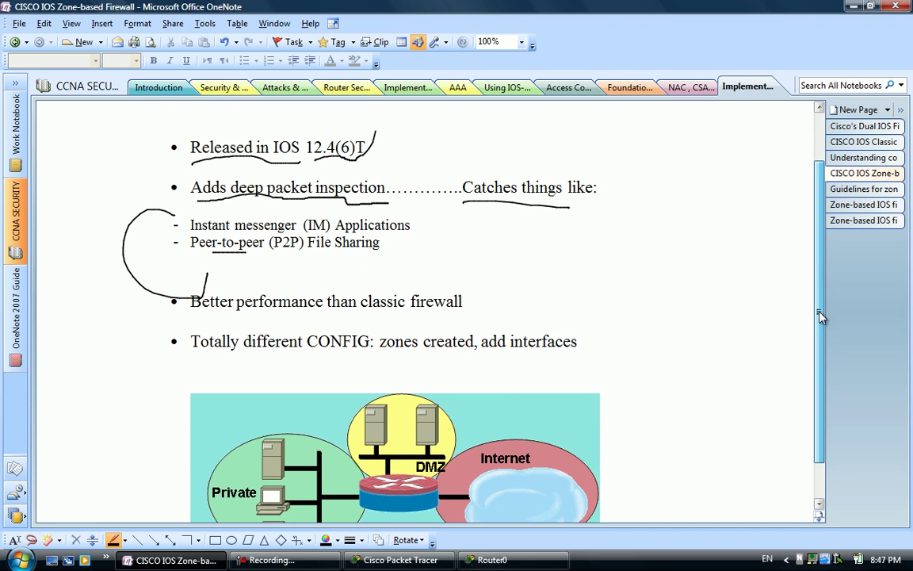
mouse_move(419, 288)
left_mouse_down()
mouse_move(401, 305)
mouse_move(450, 295)
left_mouse_up()
left_click_drag(446, 290, 447, 303)
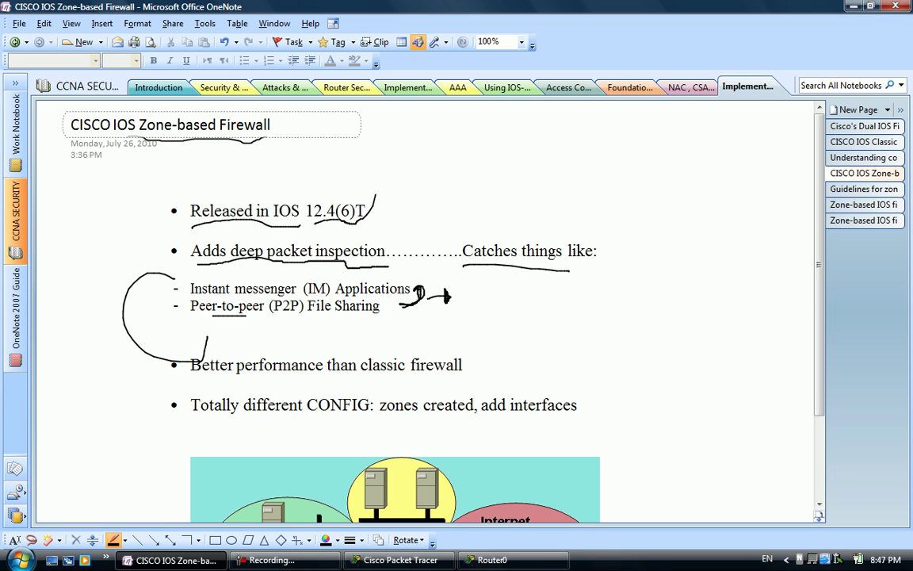
left_click_drag(822, 288, 819, 373)
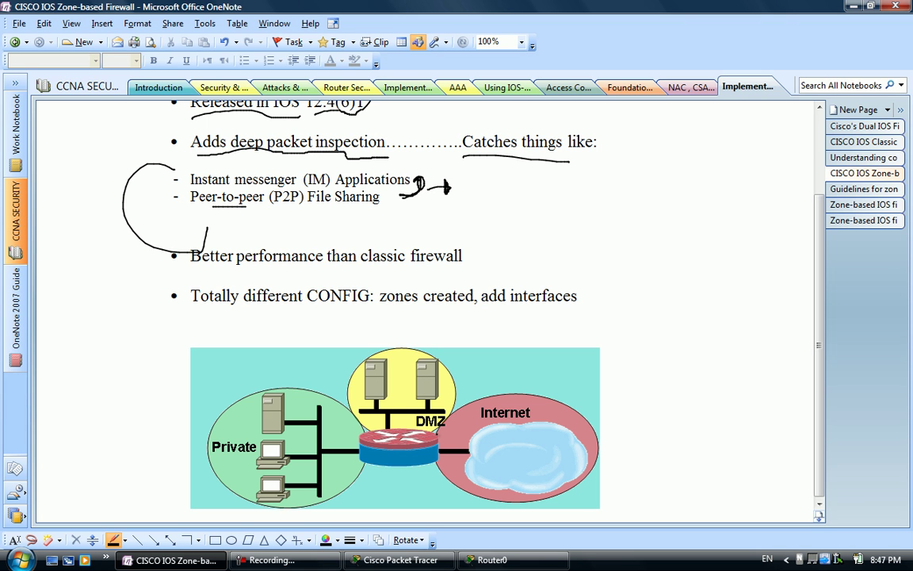
Step: Circle the Internet, Private and DMZ zones and draw a line down past the Internet zone
left_click_drag(444, 412, 438, 432)
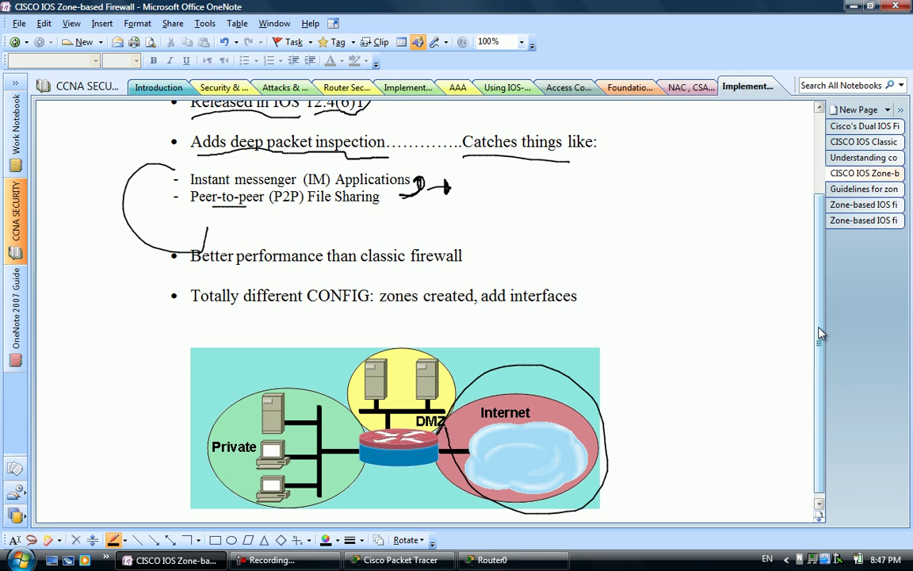
scroll(737, 361, "down", 1)
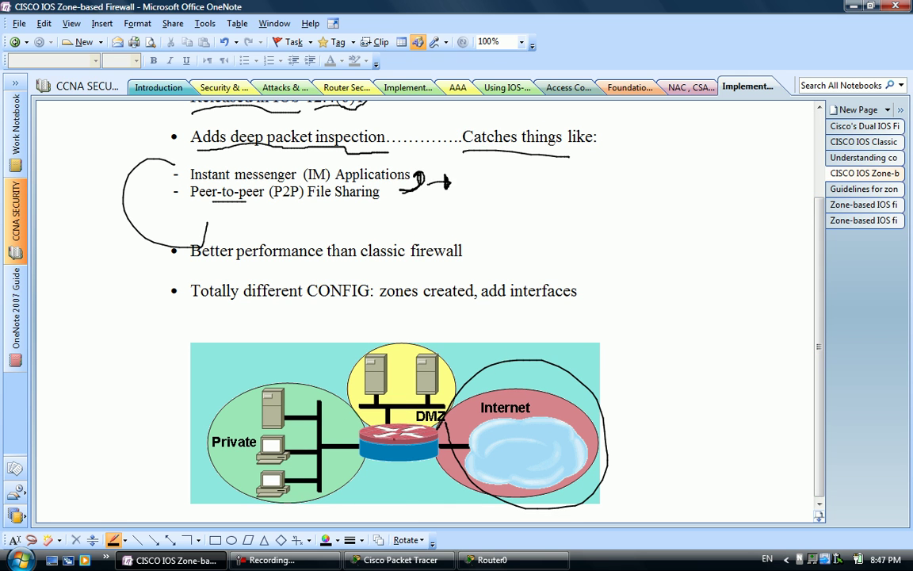
left_click_drag(325, 380, 305, 350)
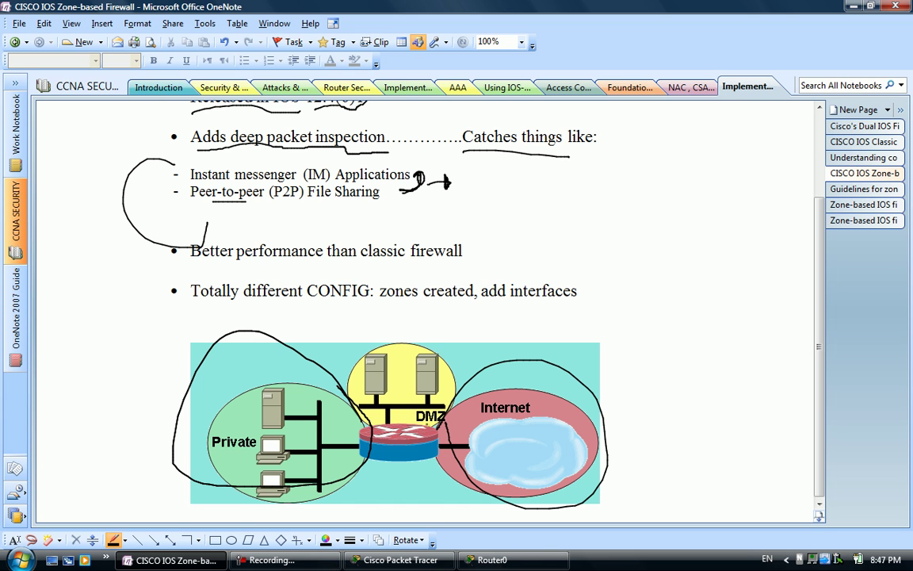
mouse_move(452, 396)
left_mouse_down()
mouse_move(361, 315)
mouse_move(347, 420)
left_mouse_up()
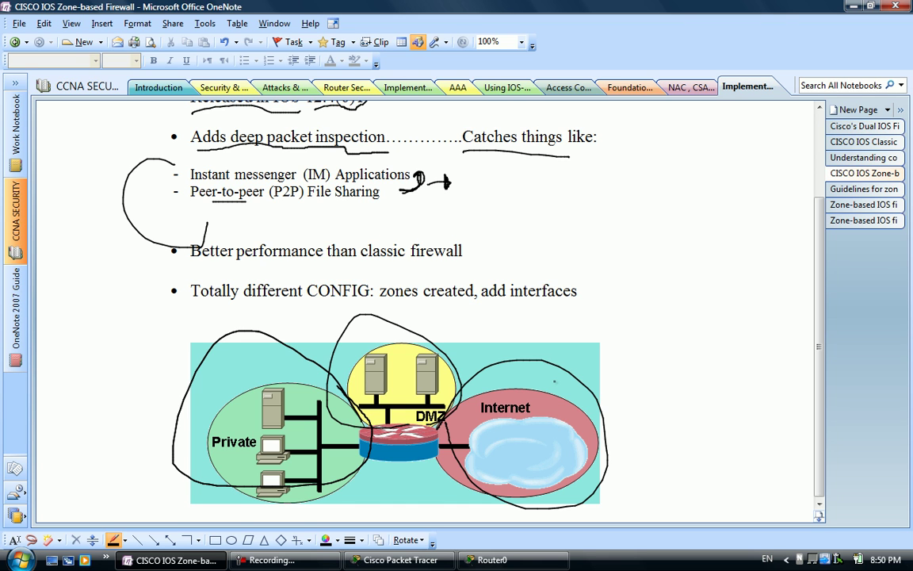
mouse_move(530, 347)
left_mouse_down()
mouse_move(441, 522)
mouse_move(505, 496)
left_mouse_up()
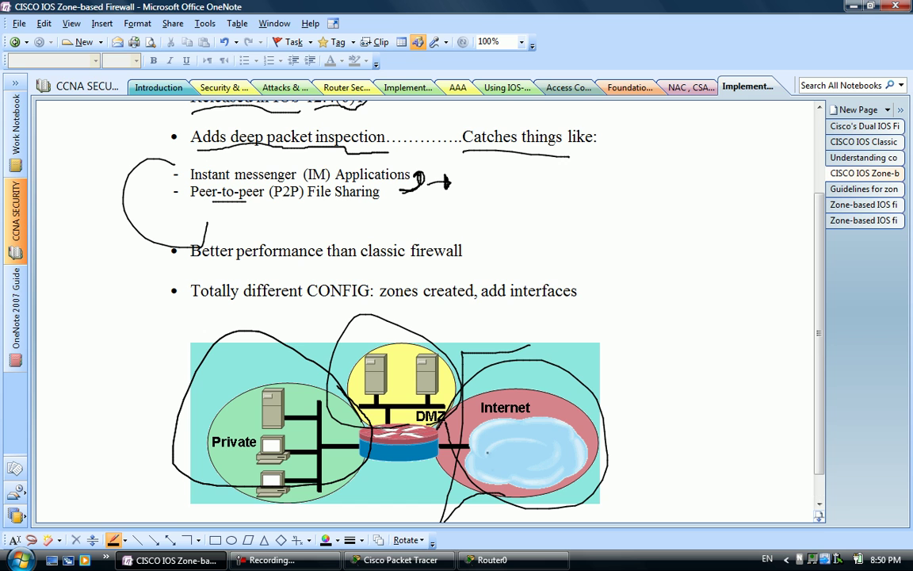
Step: Mark the DMZ–Internet edge and extend the zone outline down past the router
scroll(824, 310, "down", 1)
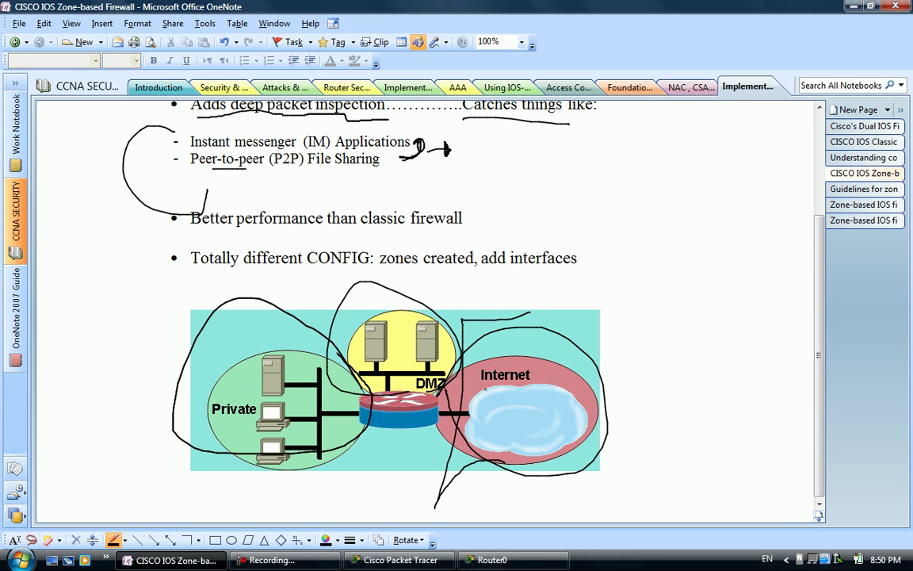
mouse_move(474, 388)
left_mouse_down()
mouse_move(446, 396)
mouse_move(453, 390)
left_mouse_up()
left_click_drag(296, 336, 298, 511)
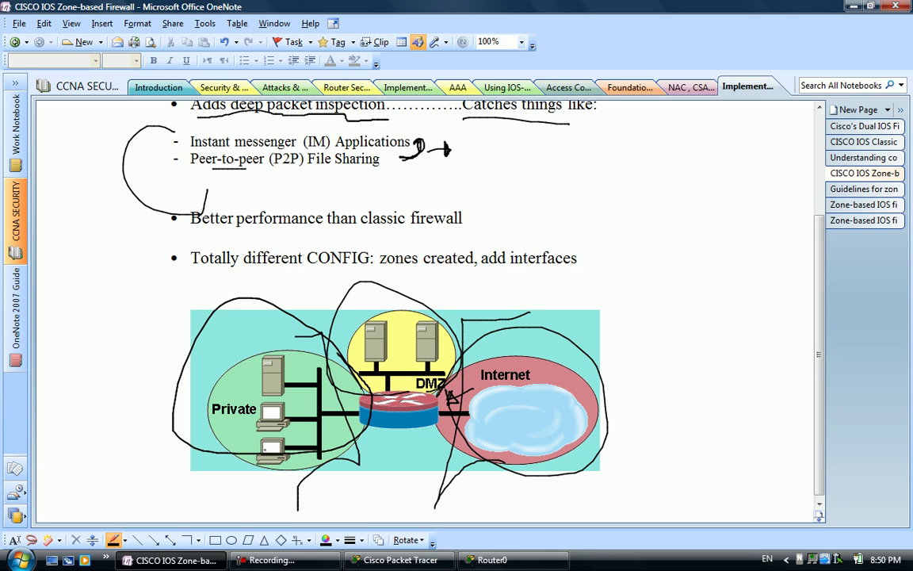
left_click_drag(301, 335, 287, 339)
left_click_drag(820, 363, 821, 251)
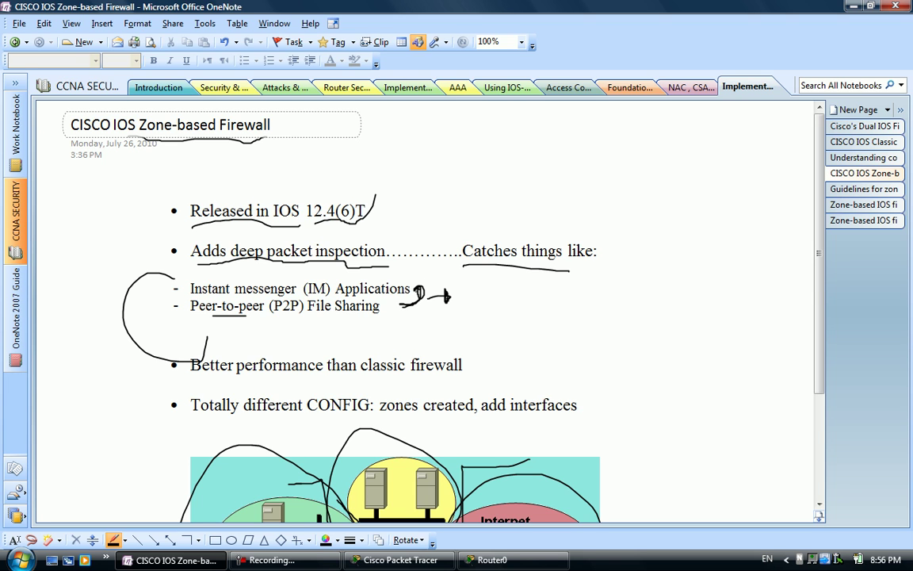
Step: Thicken the 9 and arrowhead after Applications and tick the IM and P2P examples
left_click_drag(414, 289, 428, 295)
left_click_drag(445, 291, 446, 302)
mouse_move(159, 289)
left_mouse_down()
mouse_move(170, 278)
mouse_move(157, 310)
mouse_move(167, 294)
left_mouse_up()
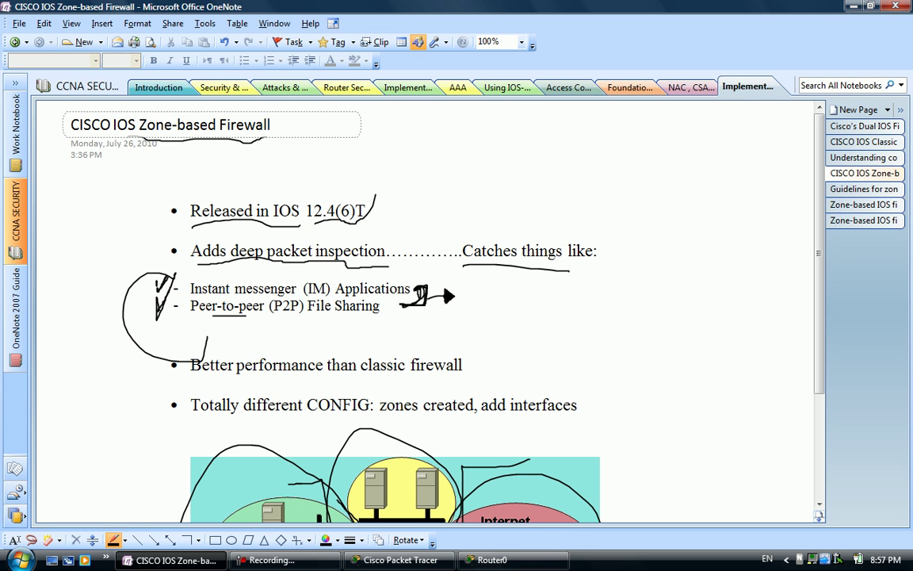
left_click_drag(168, 271, 159, 291)
Step: Handwrite BitTorrent right of the P2P line, underline and circle it, and sketch a circled X
mouse_move(504, 304)
left_mouse_down()
mouse_move(504, 318)
mouse_move(520, 315)
mouse_move(542, 298)
left_mouse_up()
left_click_drag(535, 299, 536, 316)
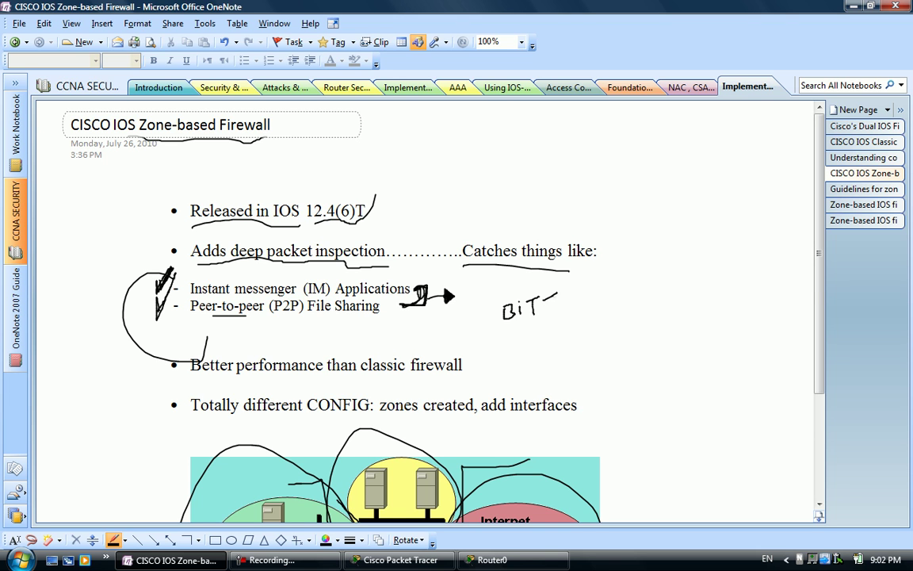
left_click_drag(540, 299, 554, 297)
mouse_move(546, 298)
left_mouse_down()
mouse_move(546, 316)
mouse_move(570, 299)
mouse_move(573, 310)
mouse_move(598, 294)
mouse_move(599, 306)
left_mouse_up()
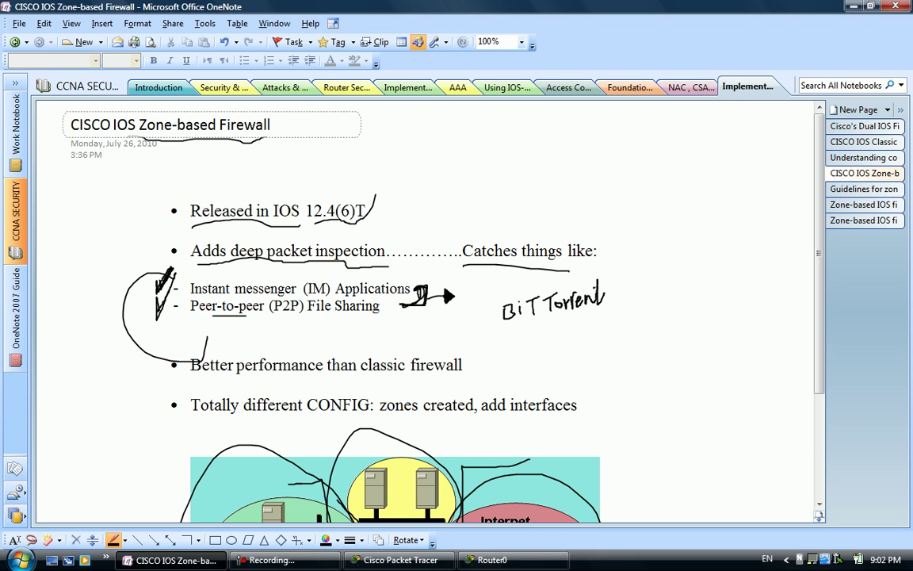
left_click_drag(502, 322, 606, 301)
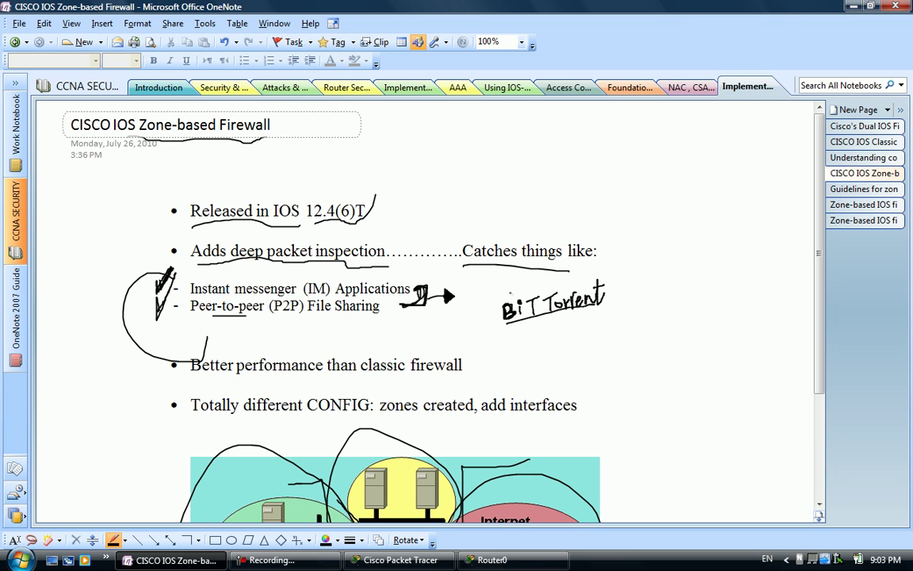
mouse_move(506, 294)
left_mouse_down()
mouse_move(612, 315)
mouse_move(504, 315)
left_mouse_up()
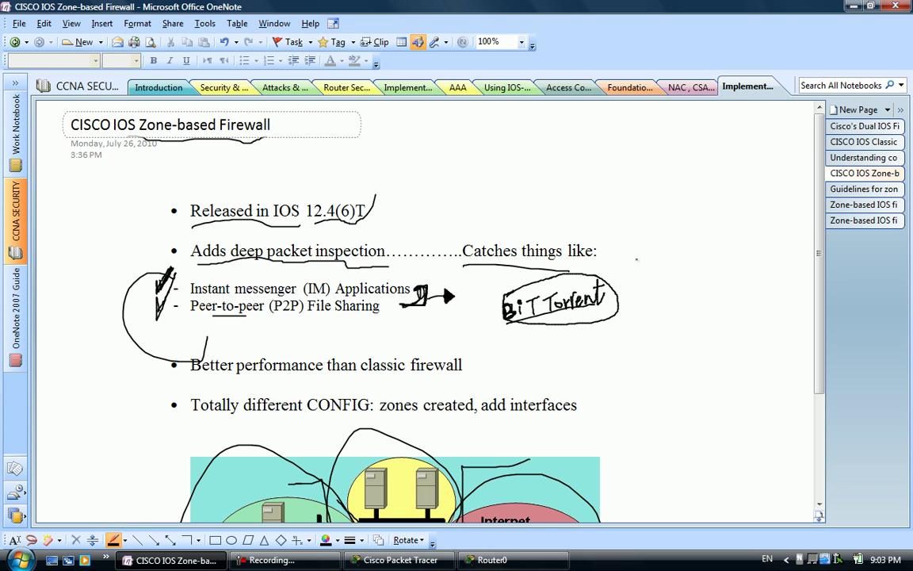
mouse_move(615, 260)
left_mouse_down()
mouse_move(741, 261)
mouse_move(719, 250)
mouse_move(724, 275)
mouse_move(711, 276)
left_mouse_up()
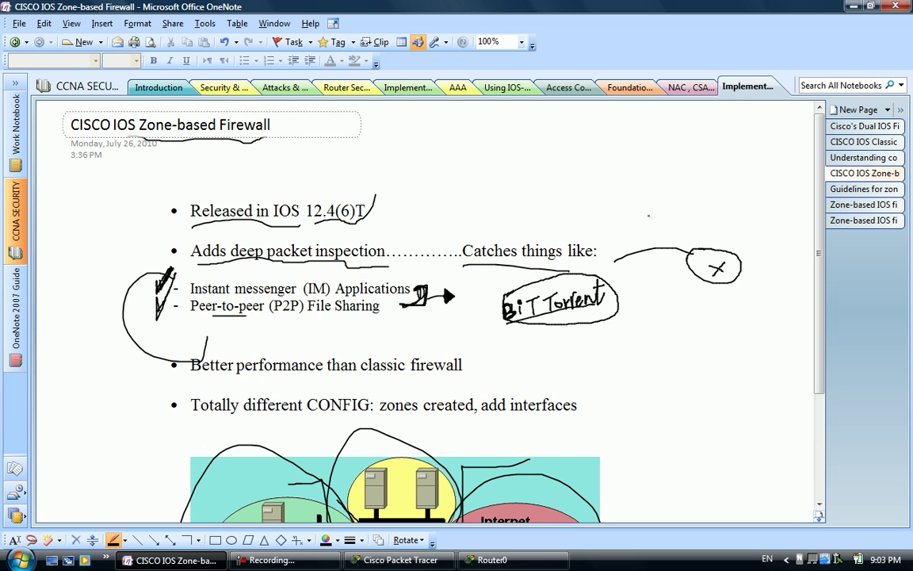
Step: Handwrite port numbers 52130 and 52131 above the circled X
mouse_move(650, 216)
left_mouse_down()
mouse_move(660, 223)
mouse_move(642, 230)
mouse_move(651, 214)
mouse_move(670, 228)
mouse_move(687, 208)
left_mouse_up()
left_click_drag(698, 213, 696, 222)
mouse_move(693, 217)
left_mouse_down()
mouse_move(703, 217)
mouse_move(681, 233)
left_mouse_up()
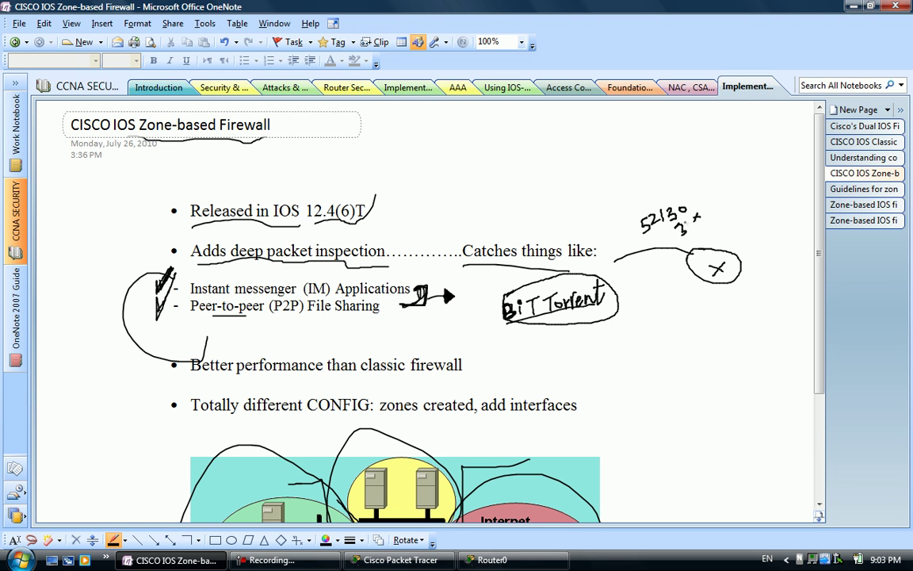
left_click_drag(690, 225, 689, 237)
mouse_move(653, 235)
left_mouse_down()
mouse_move(643, 242)
mouse_move(663, 246)
mouse_move(667, 236)
left_mouse_up()
Step: Ink arrows beneath the port numbers and label the sketch with a handwritten A
left_click_drag(741, 270, 774, 260)
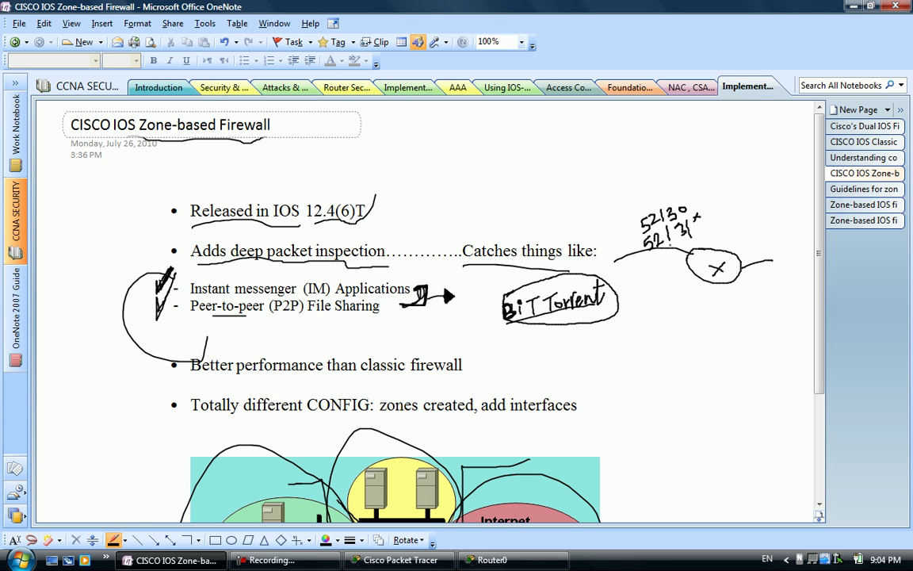
left_click_drag(644, 265, 739, 232)
mouse_move(729, 231)
left_mouse_down()
mouse_move(736, 229)
mouse_move(725, 237)
left_mouse_up()
left_click_drag(650, 193, 711, 218)
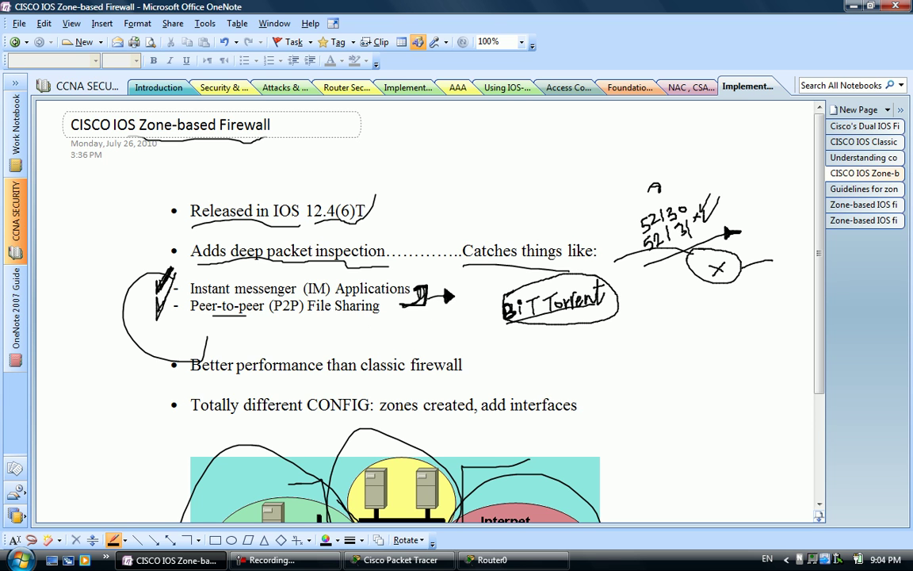
Step: Underline Instant messenger and write 'msn' above the IM arrow
left_click_drag(190, 295, 271, 294)
left_click_drag(416, 283, 430, 279)
left_click_drag(440, 279, 449, 277)
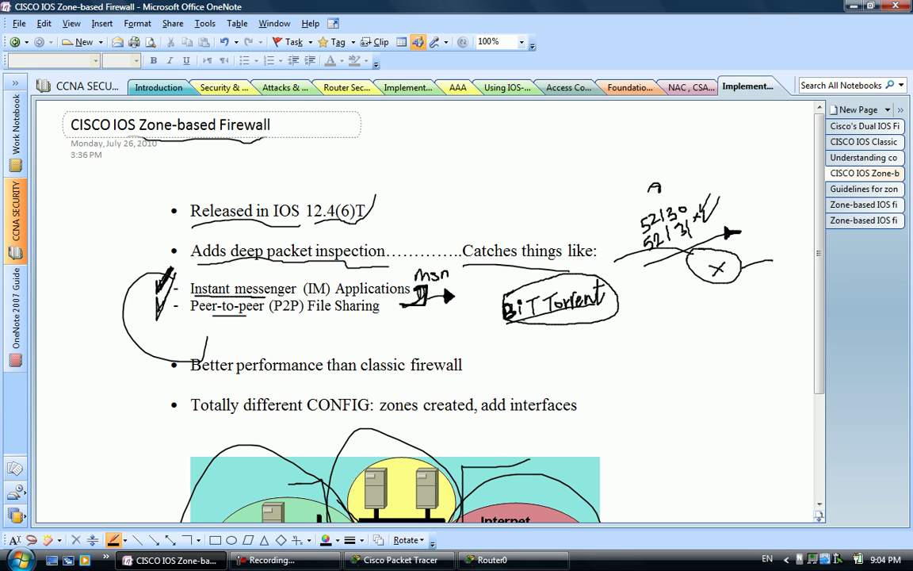
Step: Add a small note left of BitTorrent and extend the Instant messenger and deep packet inspection underlines
left_click_drag(494, 287, 494, 298)
left_click_drag(505, 288, 510, 289)
left_click_drag(493, 286, 495, 284)
left_click_drag(268, 296, 284, 295)
left_click(301, 291)
left_click_drag(374, 255, 407, 257)
Step: Draw a return arrow from the circled X and enclose the circled triangle in a zone oval
left_click_drag(746, 290, 679, 298)
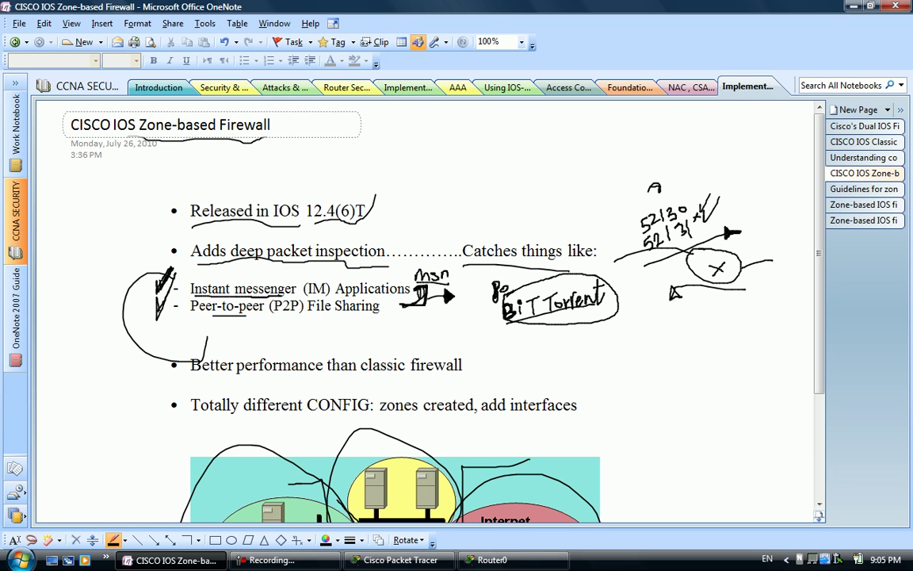
left_click_drag(672, 280, 671, 281)
left_click_drag(643, 255, 691, 273)
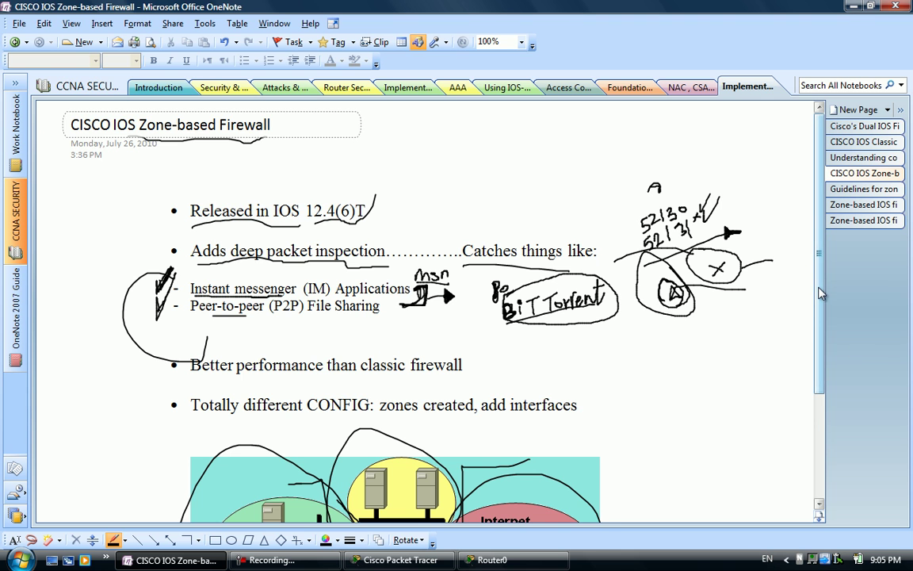
scroll(820, 358, "down", 3)
Step: Underline 'Better performance' and 'Totally different CONFIG: zones', tick zones created, and mark the DMZ and Internet link
scroll(820, 359, "down", 1)
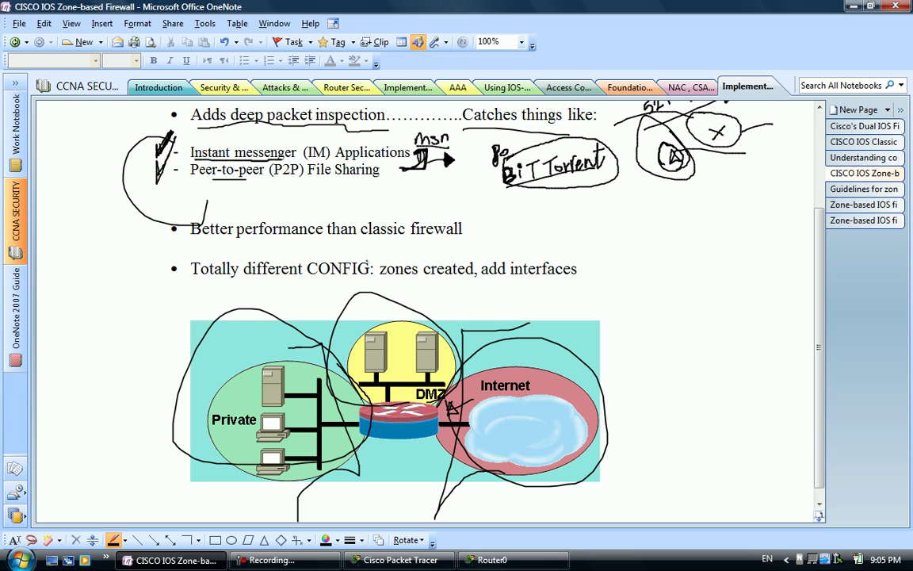
left_click_drag(201, 245, 465, 246)
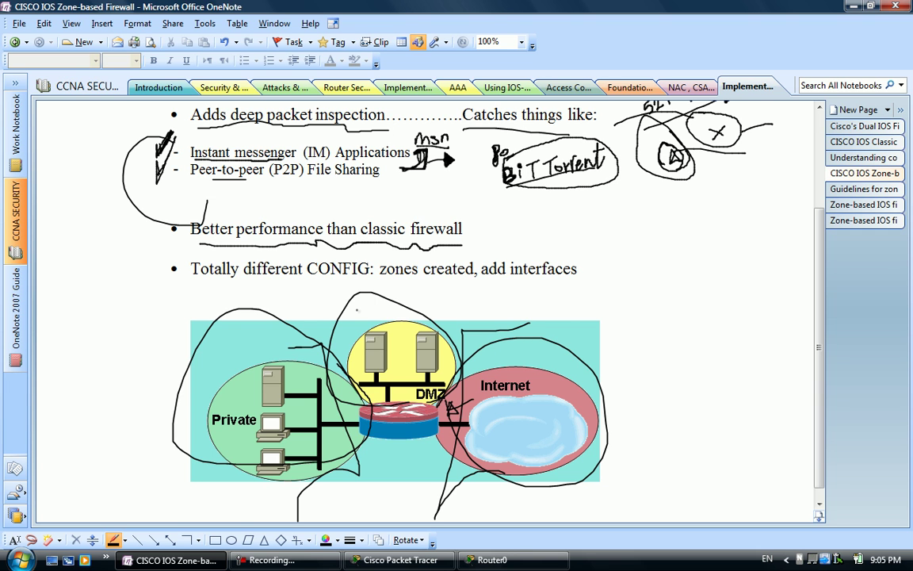
left_click_drag(234, 290, 444, 281)
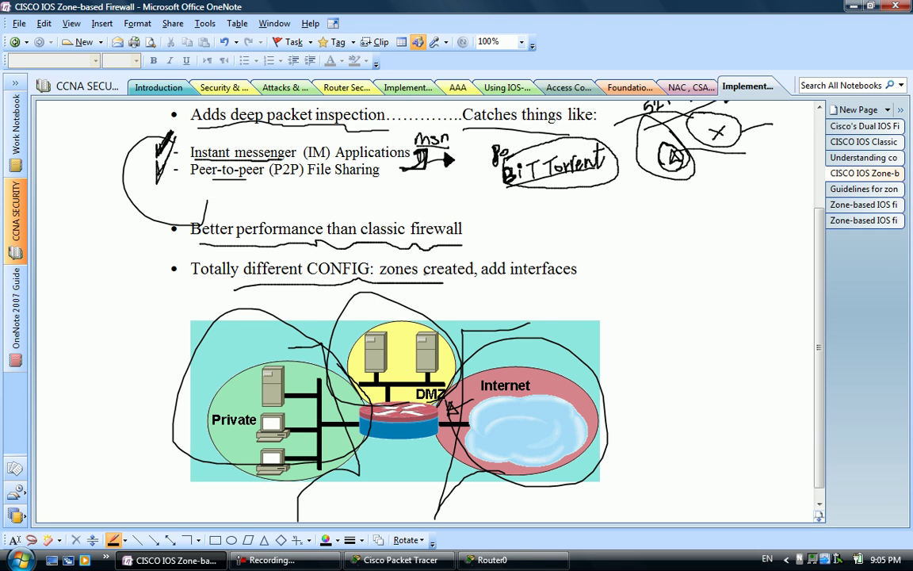
mouse_move(417, 292)
left_mouse_down()
mouse_move(456, 280)
mouse_move(599, 288)
left_mouse_up()
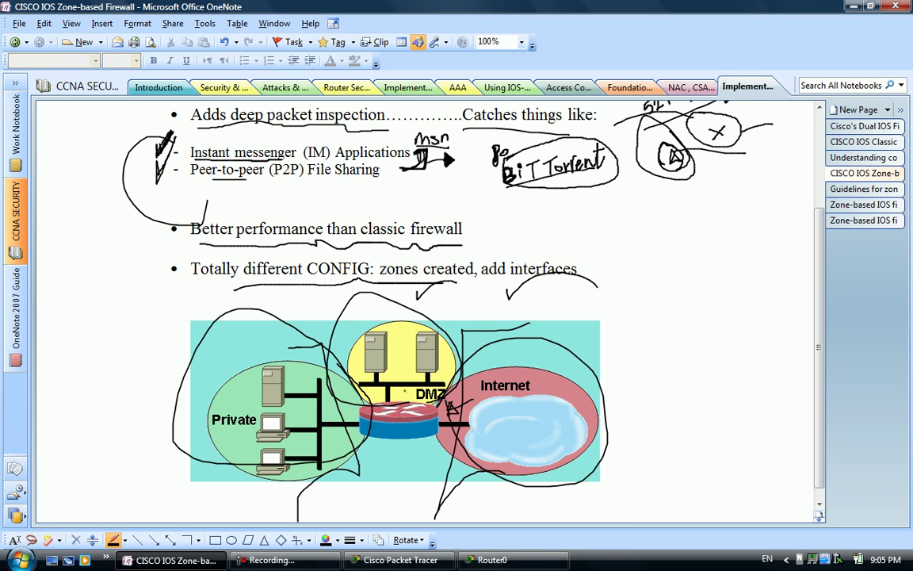
left_click_drag(406, 365, 406, 381)
mouse_move(440, 428)
left_mouse_down()
mouse_move(474, 427)
mouse_move(478, 406)
left_mouse_up()
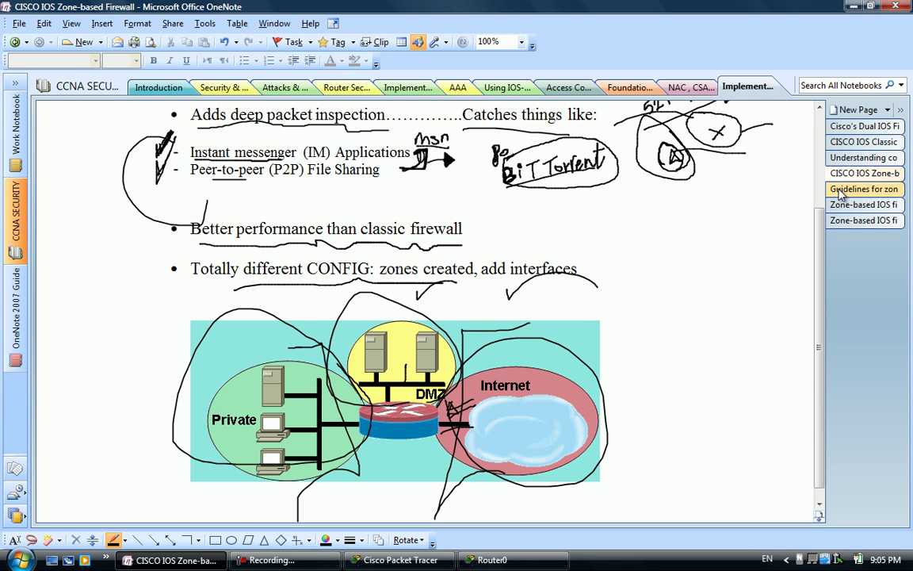
Step: On the Guidelines for zone-based firewall page, underline the date and tick the Policies applied between zones bullet
left_click(864, 189)
left_click_drag(140, 160, 260, 149)
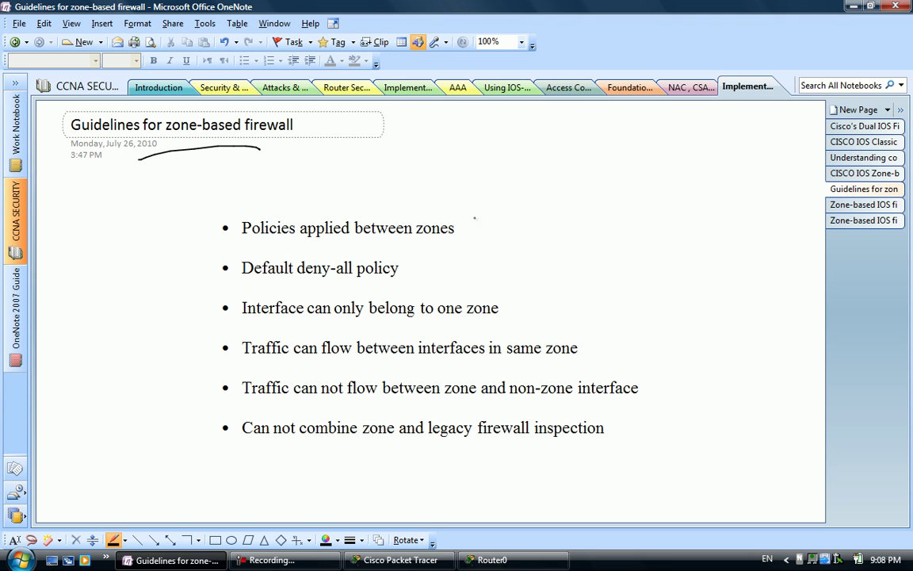
left_click_drag(464, 227, 548, 169)
Step: Sketch four linked zone circles with interface lines and a loop inside them
left_click_drag(641, 182, 686, 183)
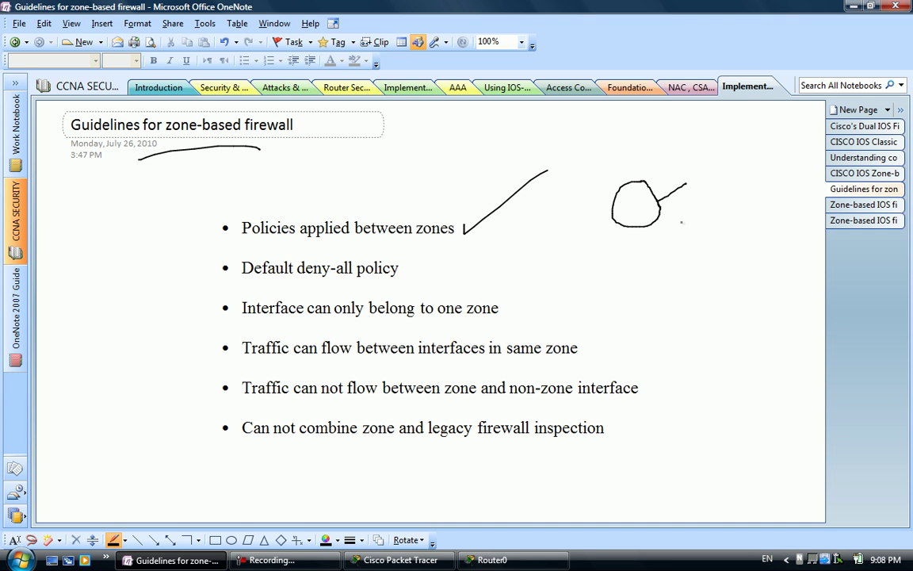
left_click_drag(725, 136, 717, 133)
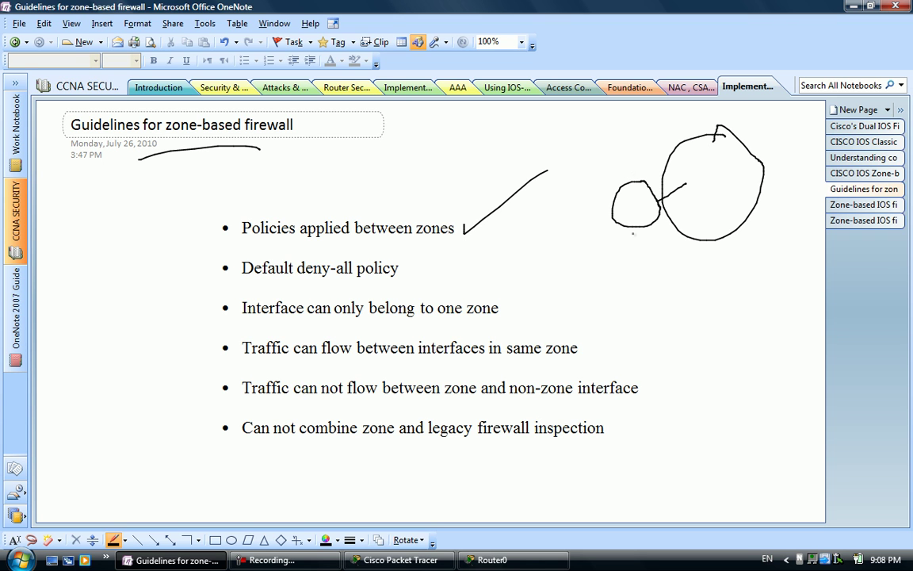
left_click_drag(626, 158, 658, 208)
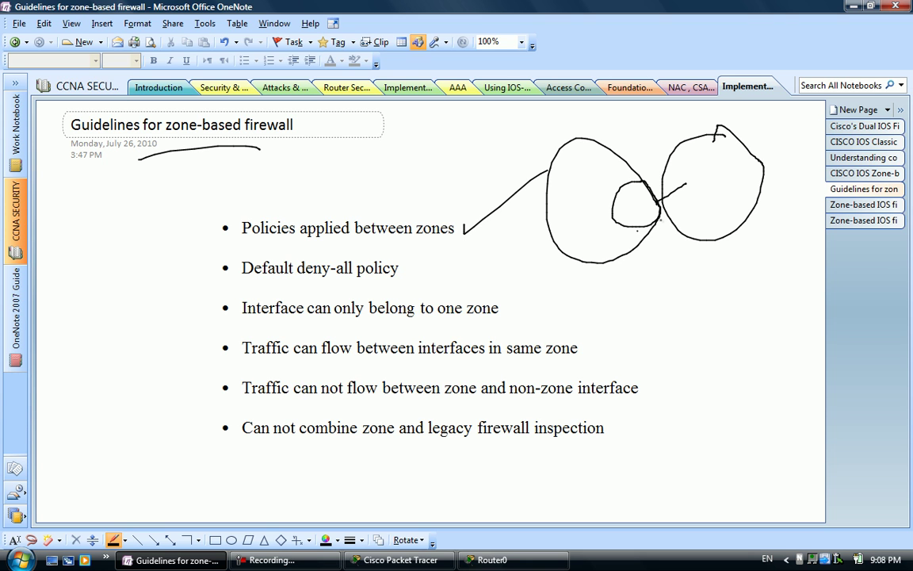
left_click_drag(666, 243, 662, 246)
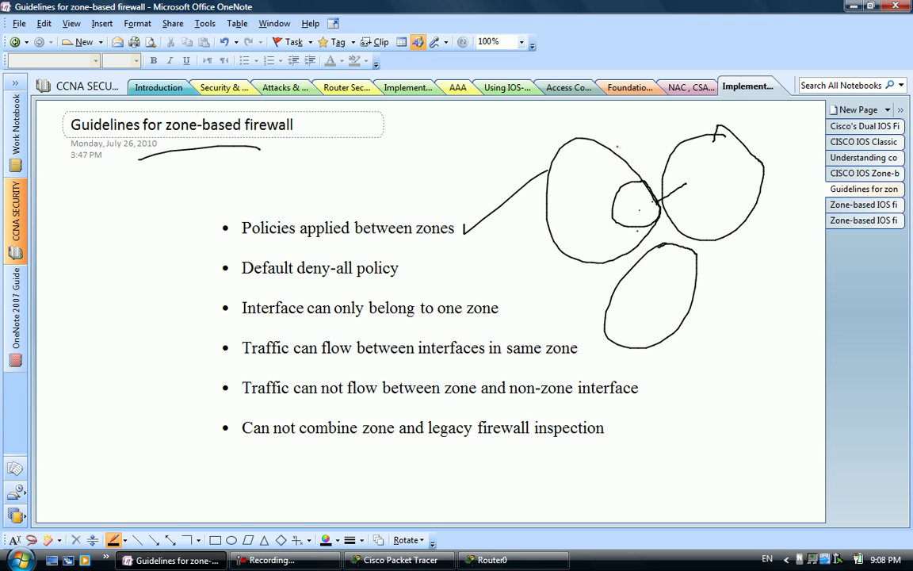
left_click_drag(600, 178, 646, 180)
left_click_drag(604, 206, 655, 203)
left_click_drag(600, 246, 652, 229)
mouse_move(710, 160)
left_mouse_down()
mouse_move(719, 162)
mouse_move(697, 179)
mouse_move(662, 246)
left_mouse_up()
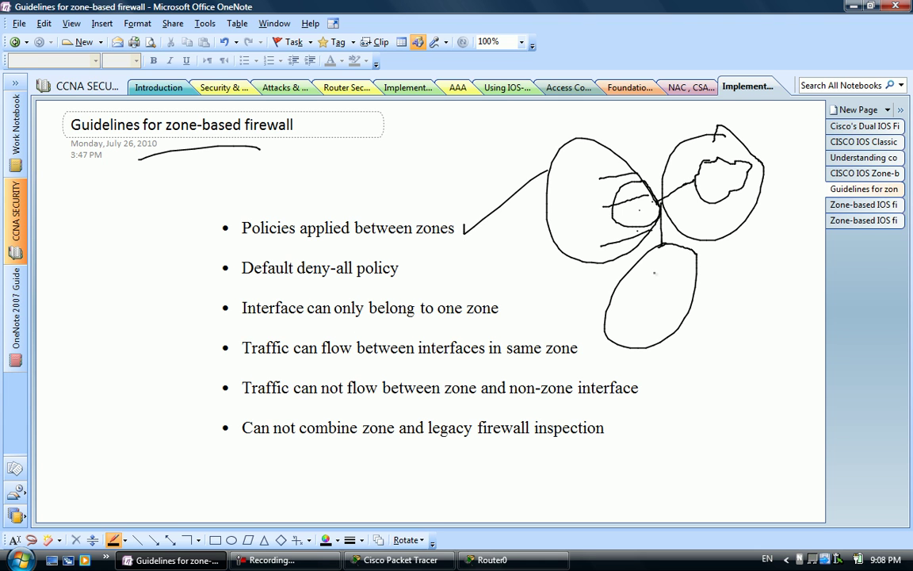
Step: Label the bottom circle DMZ, loop around the left zone, and strike through Default deny
mouse_move(630, 300)
left_mouse_down()
mouse_move(625, 310)
mouse_move(674, 282)
left_mouse_up()
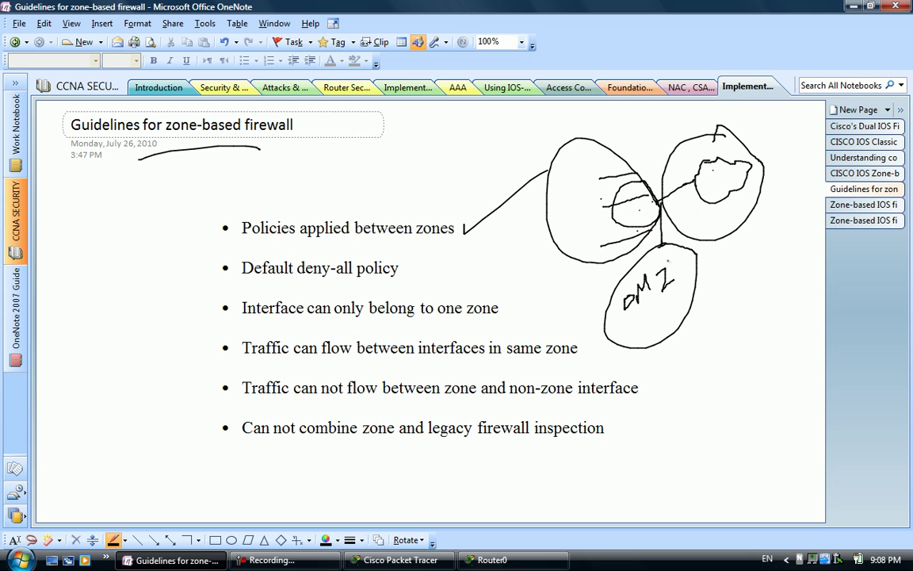
left_click_drag(592, 178, 574, 130)
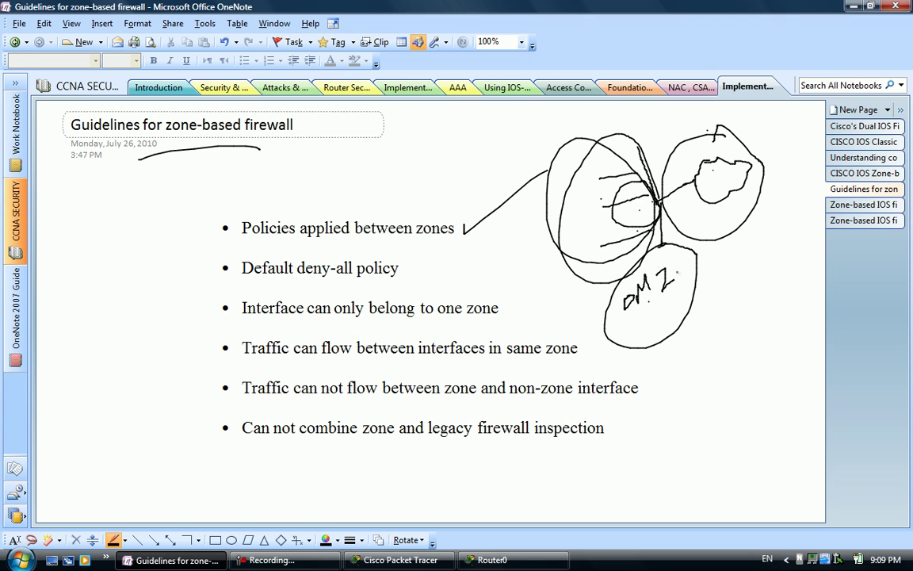
left_click_drag(257, 285, 309, 268)
Step: Underline 'Interface' and 'belong to one zone', adding a small stroke near the sketch's arrow
left_click_drag(245, 327, 311, 315)
mouse_move(372, 324)
left_mouse_down()
mouse_move(492, 320)
mouse_move(507, 301)
left_mouse_up()
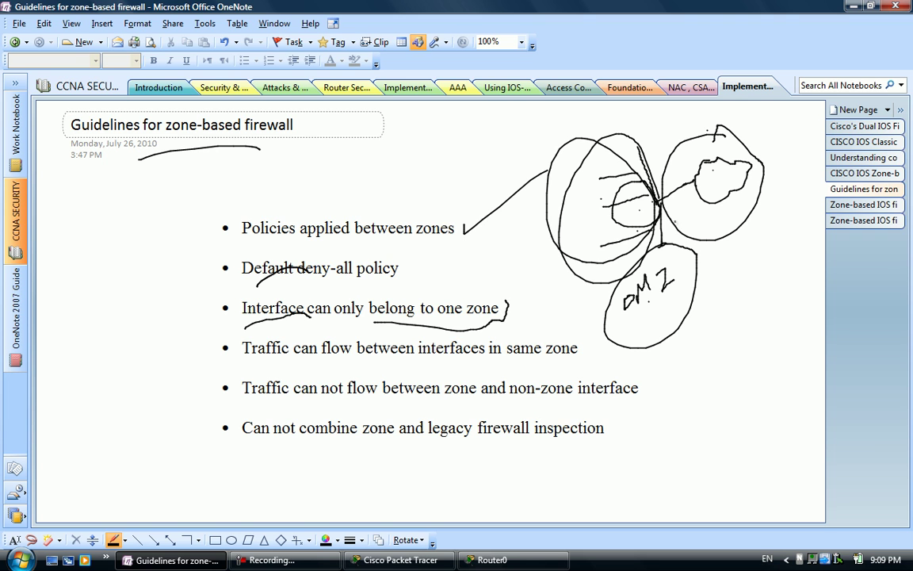
mouse_move(684, 215)
left_mouse_down()
mouse_move(672, 220)
mouse_move(698, 219)
left_mouse_up()
Step: Underline 'can flow between', tick the same-zone traffic bullet, and add a stroke beside the DMZ lettering
mouse_move(269, 365)
left_mouse_down()
mouse_move(500, 370)
mouse_move(575, 355)
left_mouse_up()
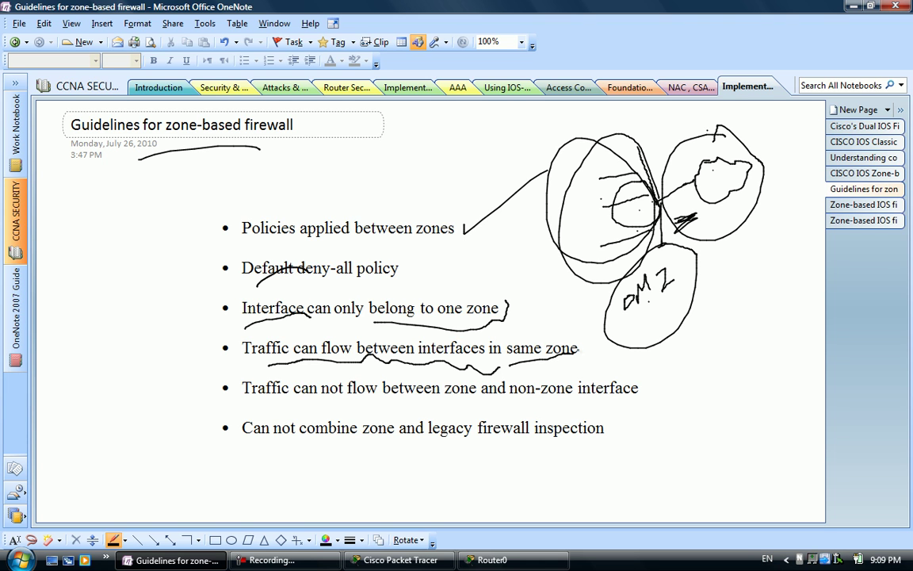
left_click_drag(335, 333, 346, 326)
mouse_move(670, 254)
left_mouse_down()
mouse_move(666, 282)
mouse_move(649, 283)
left_mouse_up()
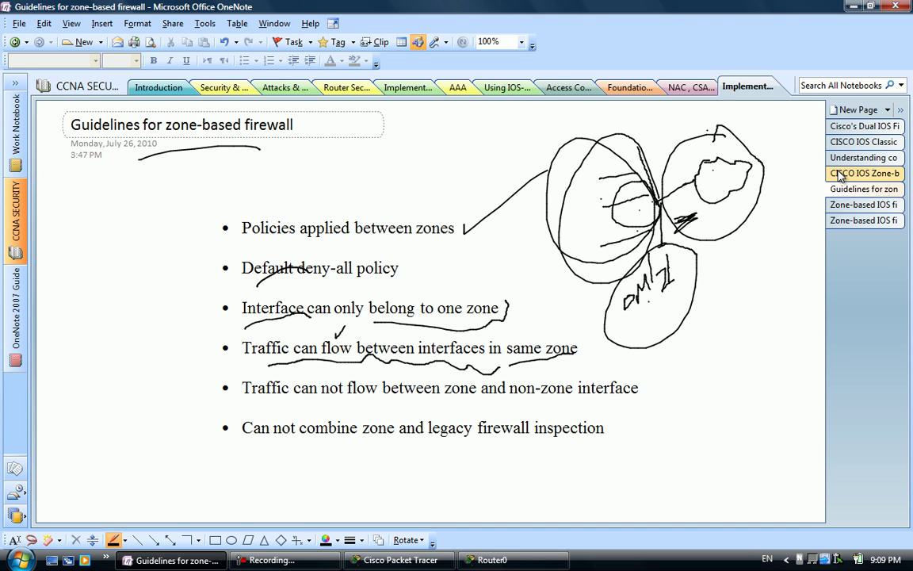
Step: On the CISCO IOS Zone-based Firewall page, ink a cross and short marks around the router and Private computers
left_click(864, 173)
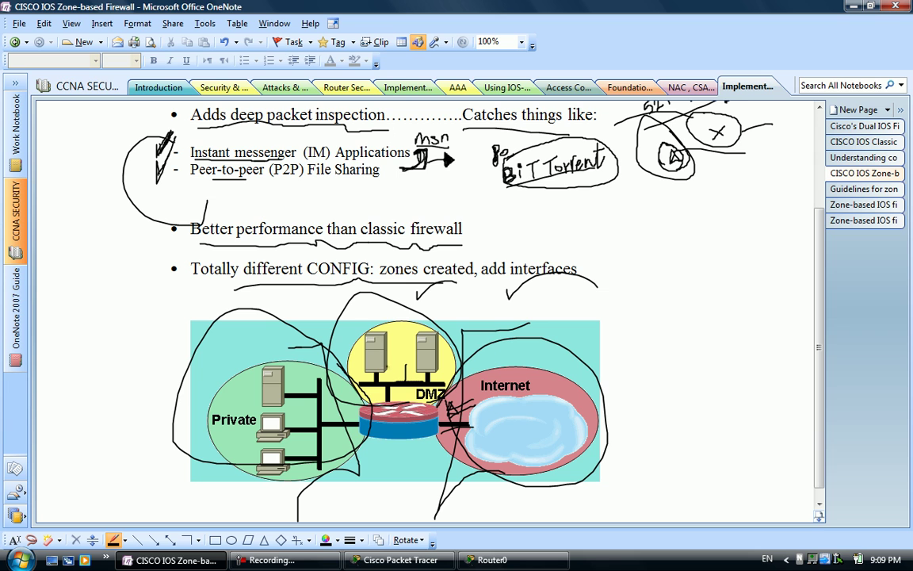
left_click_drag(389, 373, 405, 372)
left_click_drag(295, 400, 294, 423)
mouse_move(378, 440)
left_mouse_down()
mouse_move(378, 461)
mouse_move(390, 458)
left_mouse_up()
left_click_drag(341, 396, 341, 417)
left_click_drag(371, 462, 400, 462)
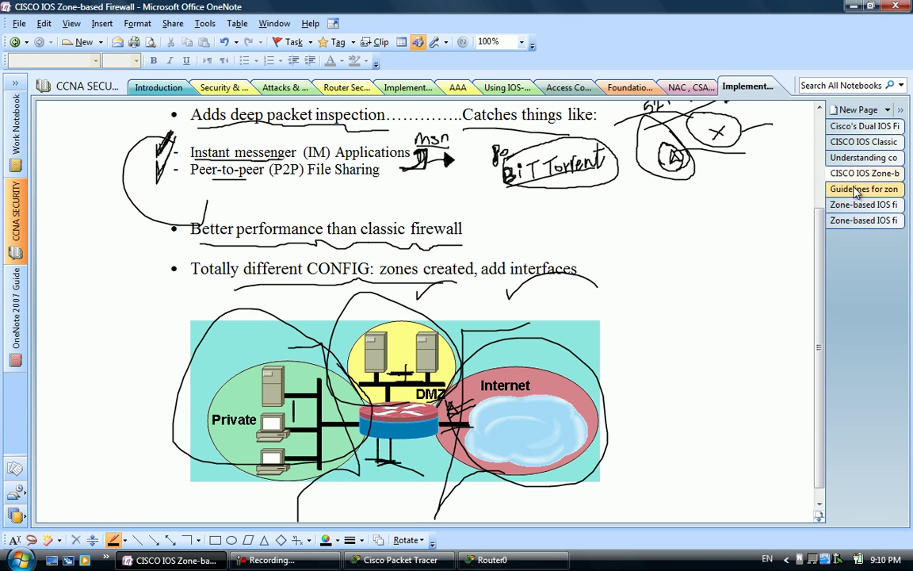
Step: Underline the fifth guideline 'Traffic can...' on the Guidelines page, then return to the diagram
left_click(858, 191)
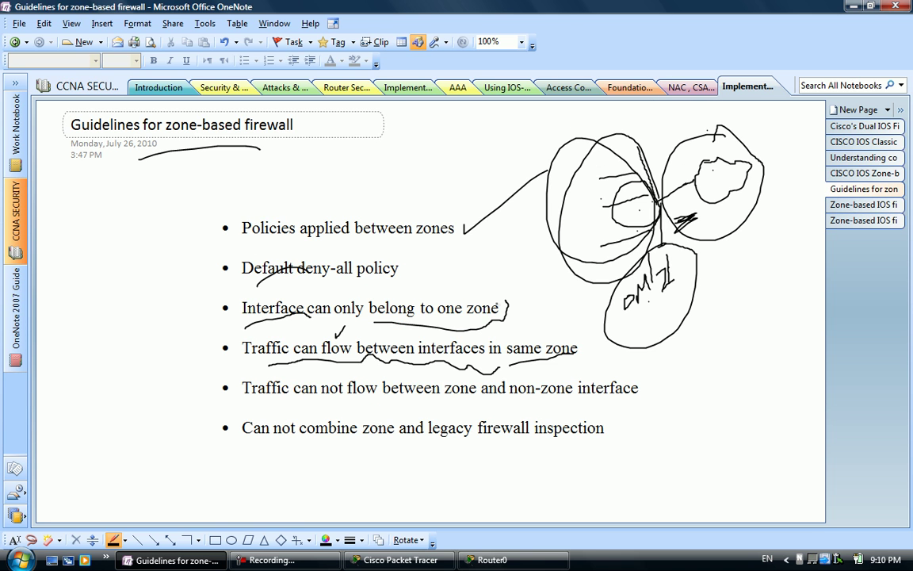
mouse_move(258, 406)
left_mouse_down()
mouse_move(375, 394)
mouse_move(618, 402)
left_mouse_up()
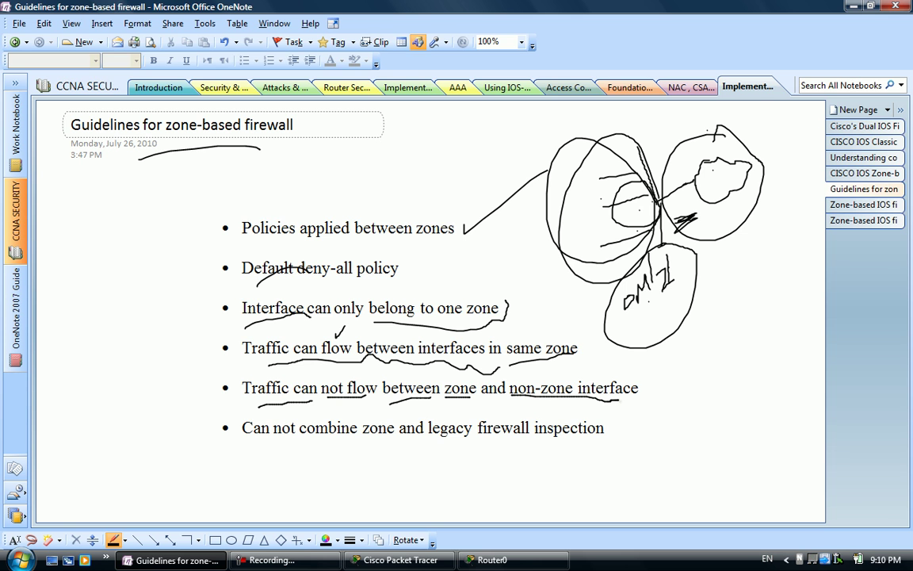
left_click(856, 173)
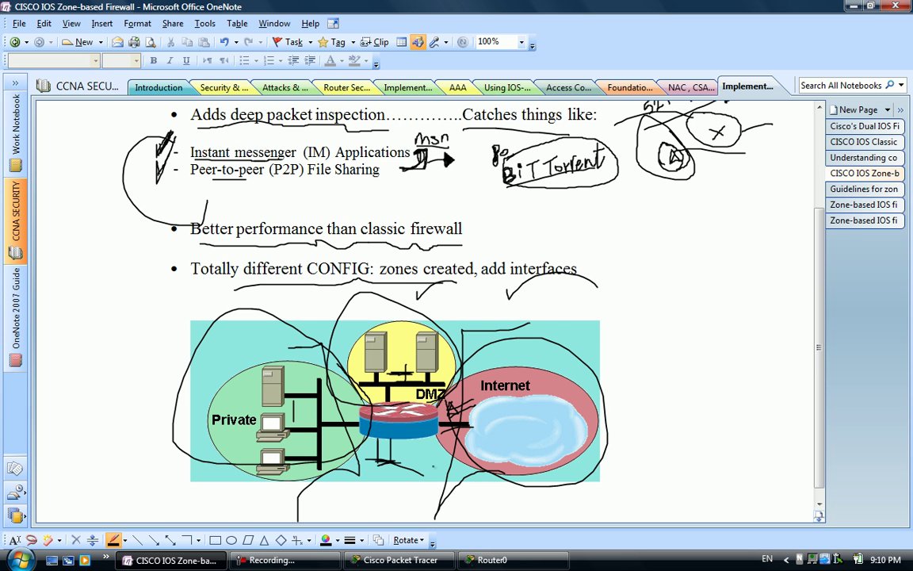
Step: Draw lines and a loop below the router and an arrow pointing at the DMZ servers
left_click_drag(380, 429, 382, 459)
mouse_move(339, 436)
left_mouse_down()
mouse_move(343, 464)
mouse_move(372, 444)
mouse_move(392, 457)
left_mouse_up()
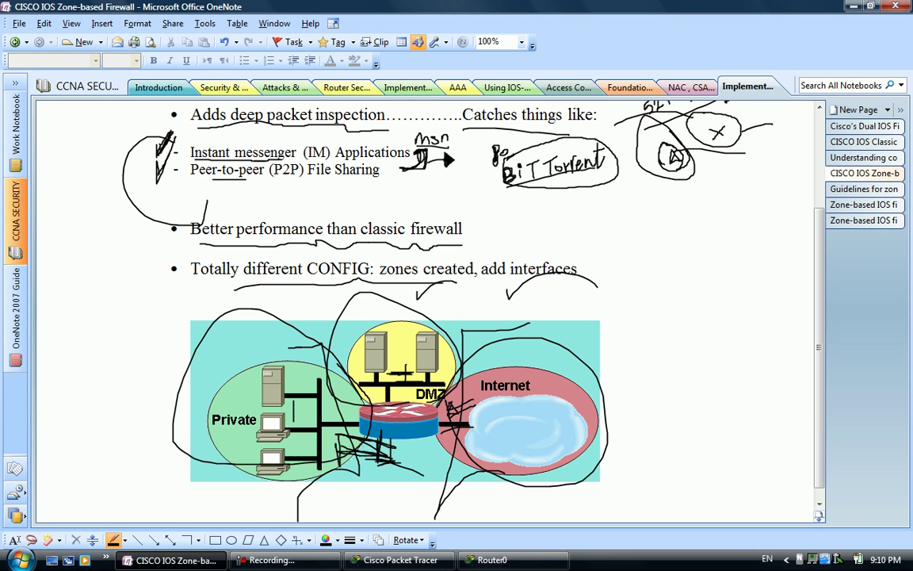
left_click_drag(363, 429, 405, 473)
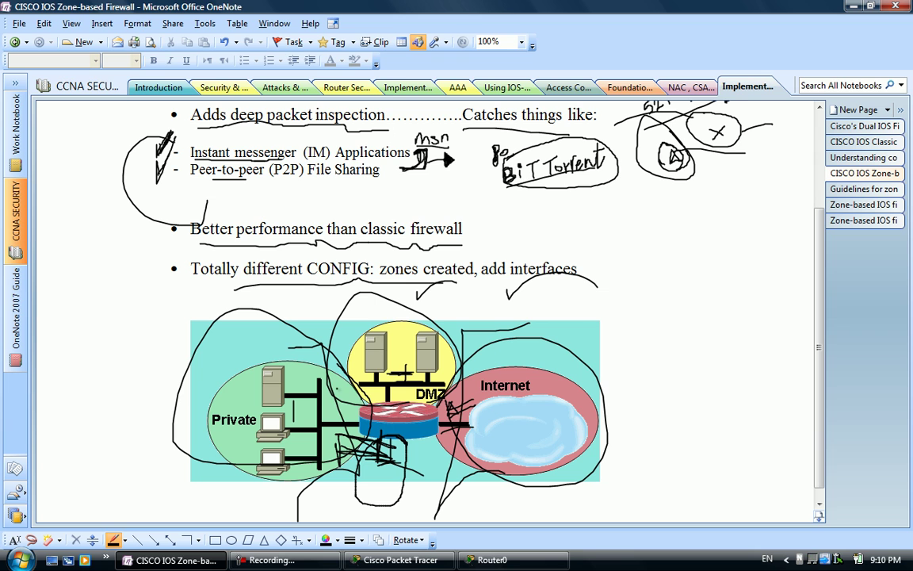
mouse_move(333, 387)
left_mouse_down()
mouse_move(363, 402)
mouse_move(382, 373)
mouse_move(378, 403)
left_mouse_up()
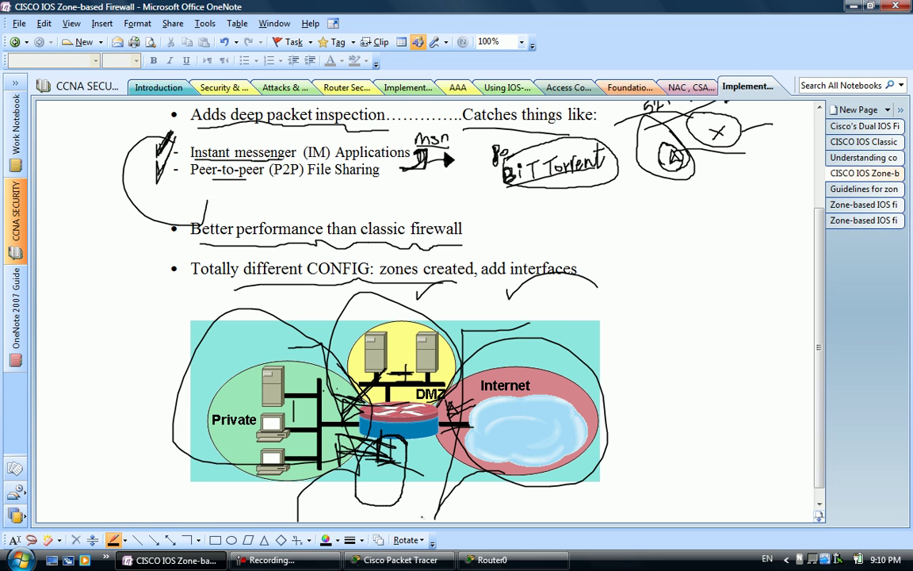
left_click_drag(381, 374, 365, 356)
Step: On the Guidelines page, underline 'Can not combine zone and...' and tick it twice
left_click(838, 192)
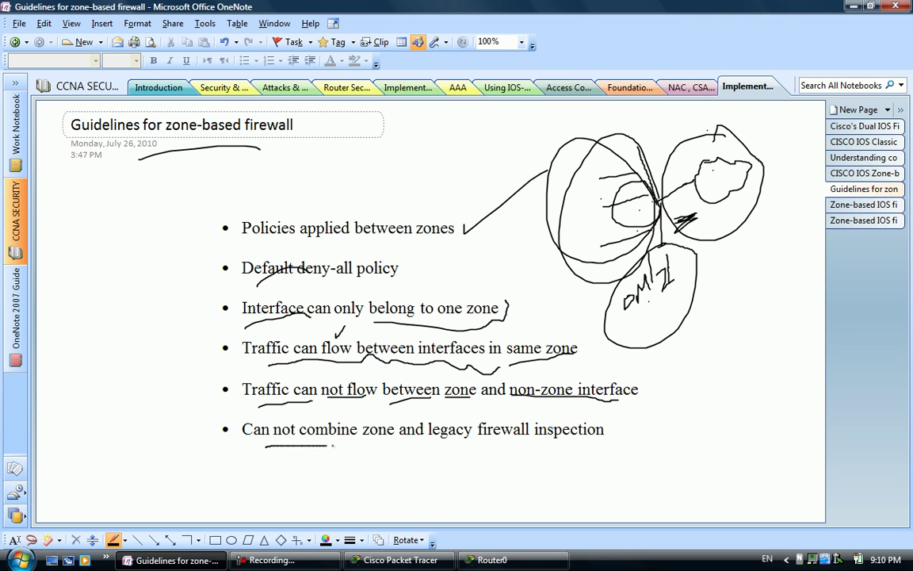
mouse_move(265, 446)
left_mouse_down()
mouse_move(408, 444)
mouse_move(549, 459)
left_mouse_up()
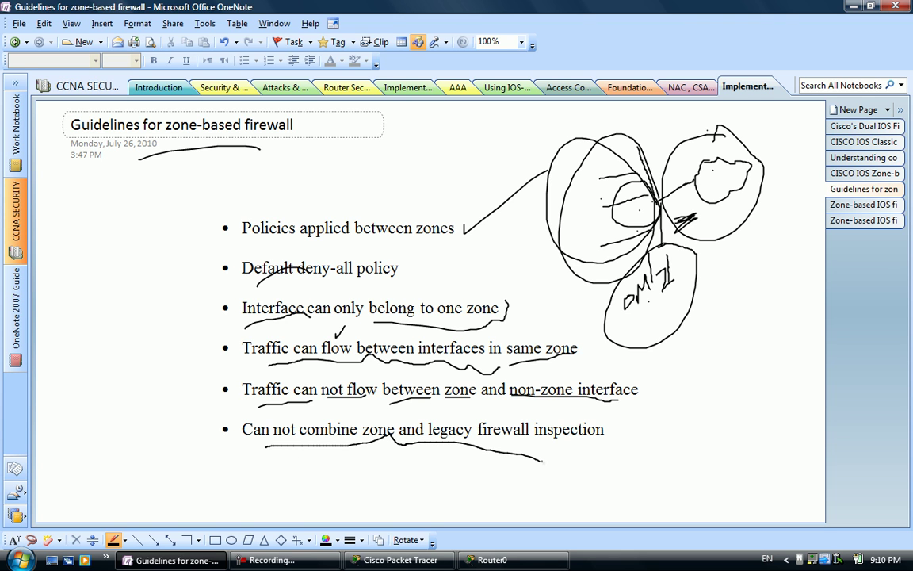
left_click_drag(364, 445, 382, 450)
left_click_drag(450, 449, 529, 424)
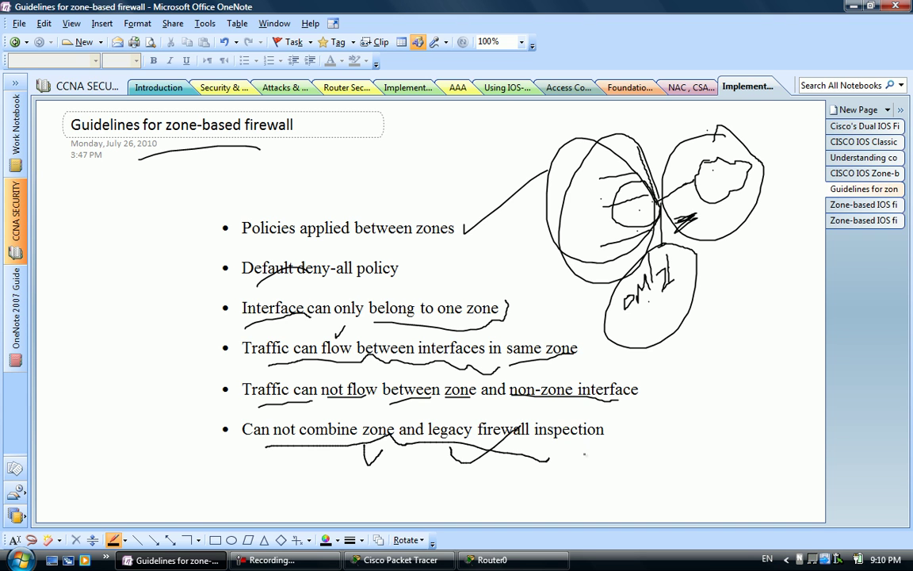
Step: Loop a line around the Private zone with curves beneath the diagram, then reopen the Guidelines page
left_click(864, 172)
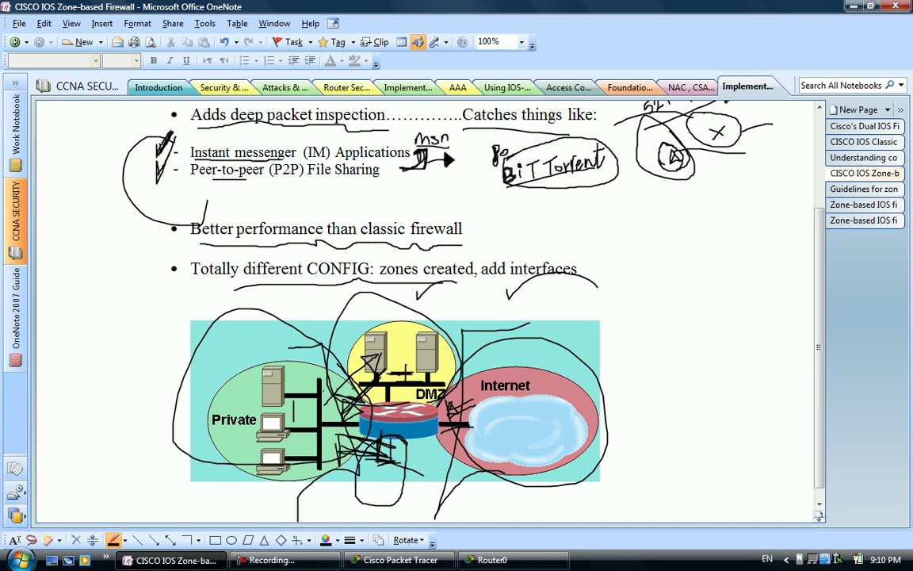
left_click_drag(305, 337, 236, 400)
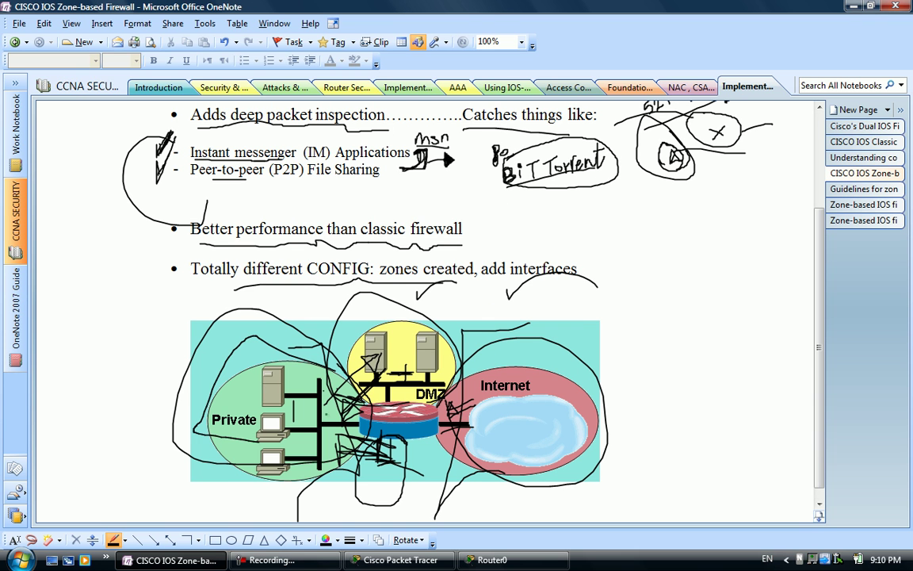
left_click_drag(226, 486, 333, 511)
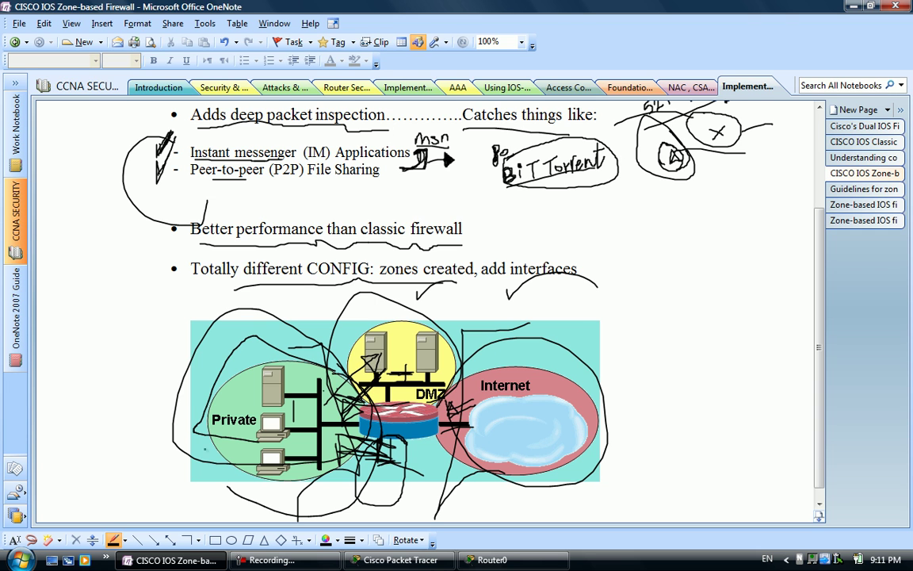
left_click_drag(181, 392, 232, 492)
left_click_drag(248, 373, 245, 361)
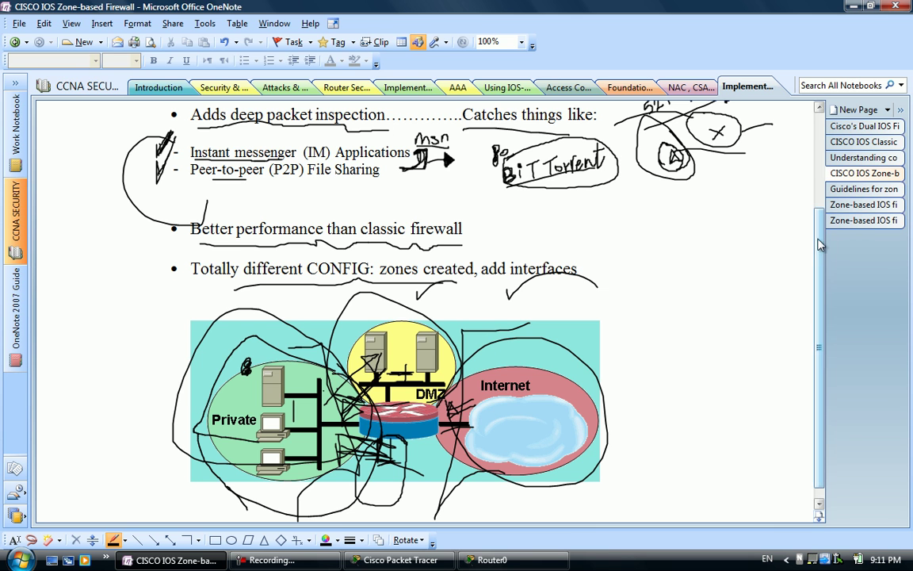
scroll(826, 171, "up", 3)
scroll(827, 171, "up", 2)
left_click(842, 188)
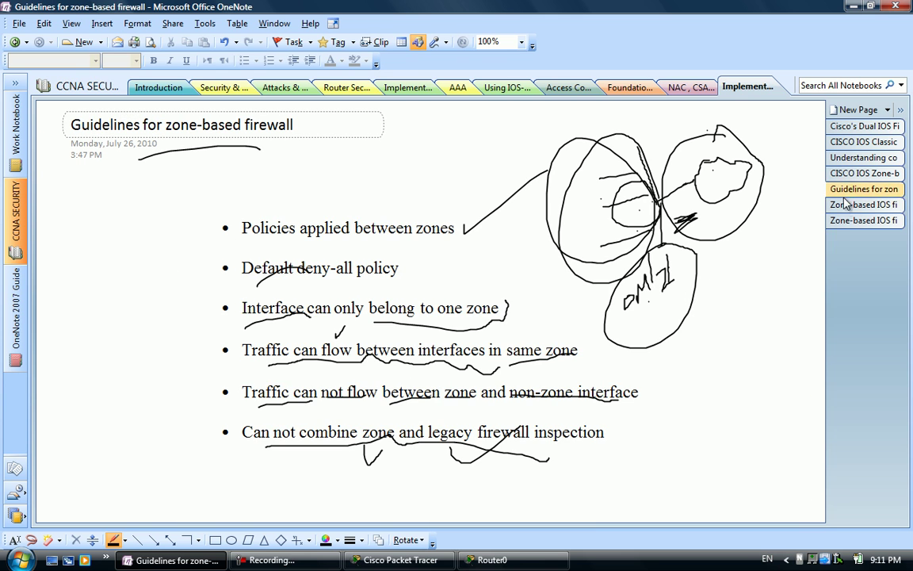
Step: On the Actions page, underline the title, tick Inspect, DROP and PASS, and bracket DROP with PASS
left_click(846, 206)
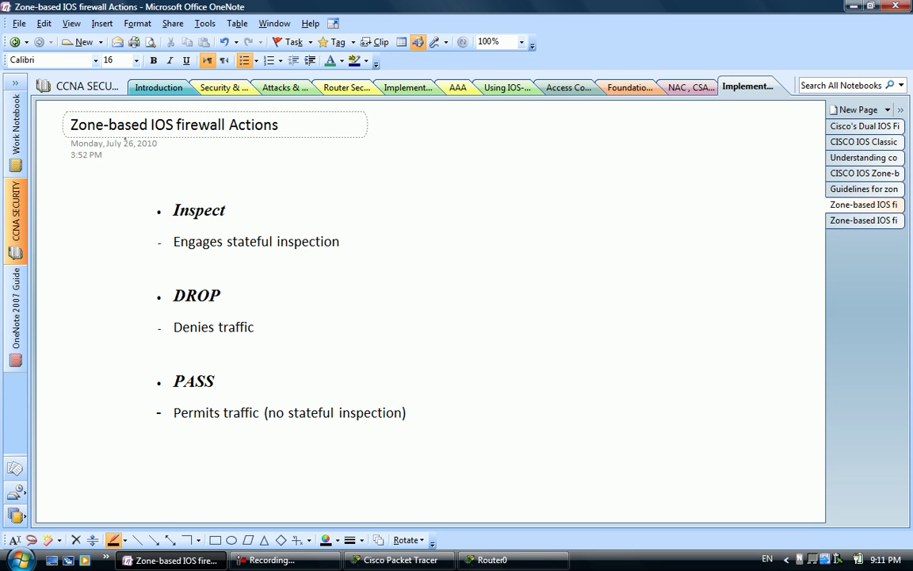
left_click_drag(223, 142, 327, 163)
left_click_drag(131, 222, 163, 173)
left_click_drag(134, 312, 158, 267)
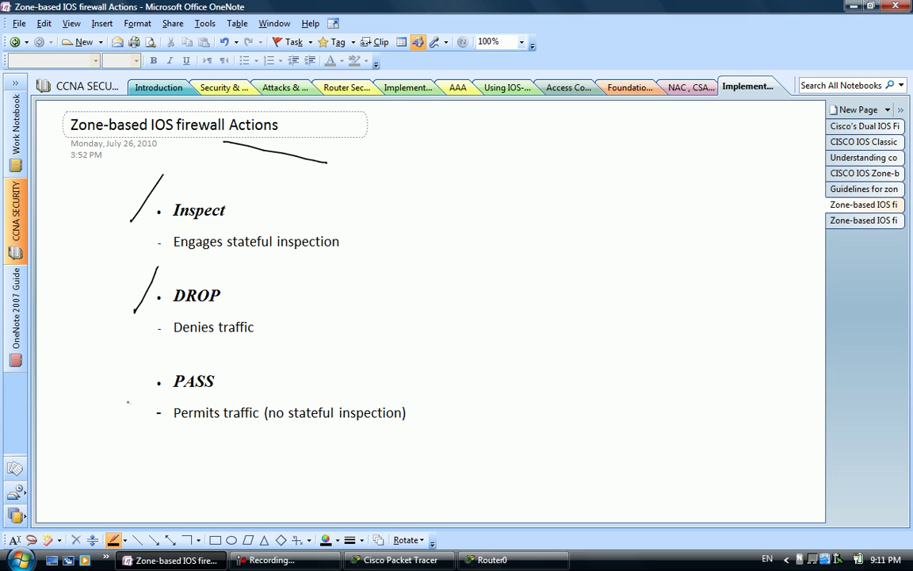
left_click_drag(121, 394, 144, 364)
left_click_drag(232, 294, 250, 394)
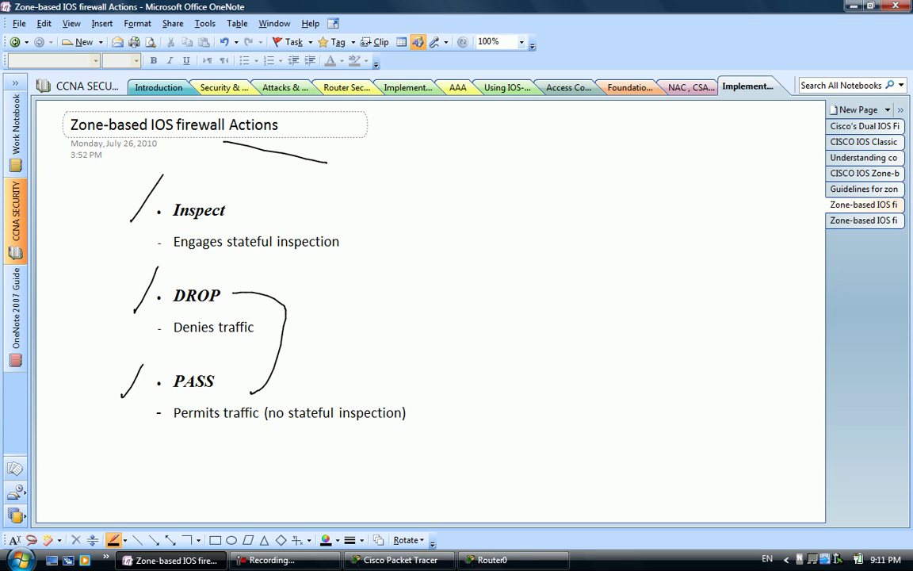
left_click_drag(238, 288, 243, 294)
left_click_drag(191, 355, 203, 340)
left_click_drag(188, 438, 210, 412)
Step: Sketch a small zone circle inside a large one with a cross and arrows in and out
left_click_drag(520, 251, 585, 215)
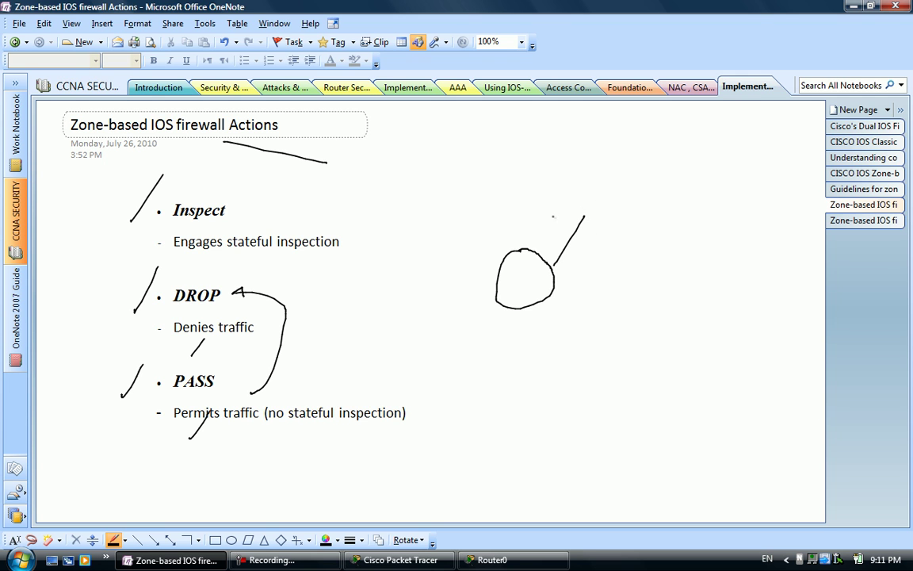
left_click_drag(507, 193, 511, 200)
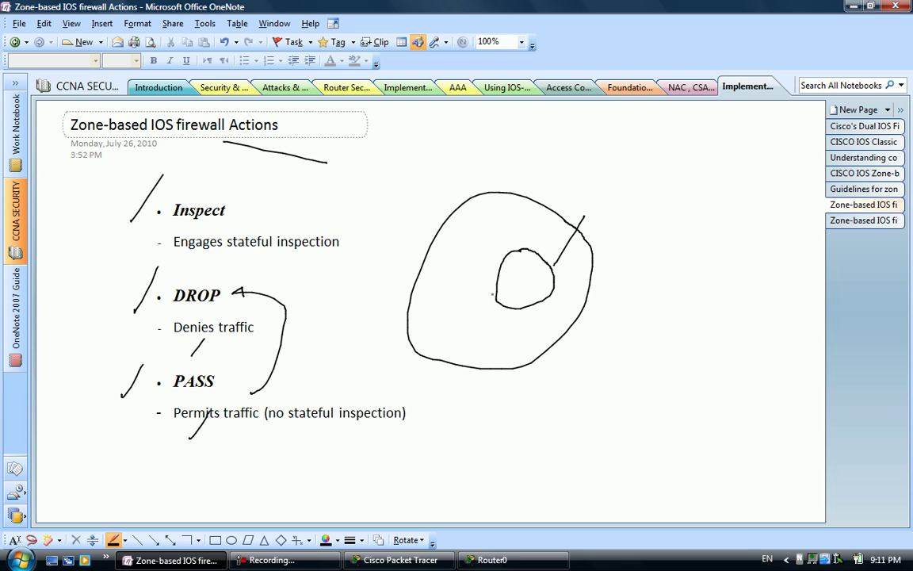
left_click_drag(494, 298, 476, 313)
mouse_move(513, 281)
left_mouse_down()
mouse_move(536, 277)
mouse_move(522, 296)
left_mouse_up()
mouse_move(460, 299)
left_mouse_down()
mouse_move(488, 280)
mouse_move(485, 290)
left_mouse_up()
mouse_move(549, 244)
left_mouse_down()
mouse_move(564, 229)
mouse_move(559, 236)
left_mouse_up()
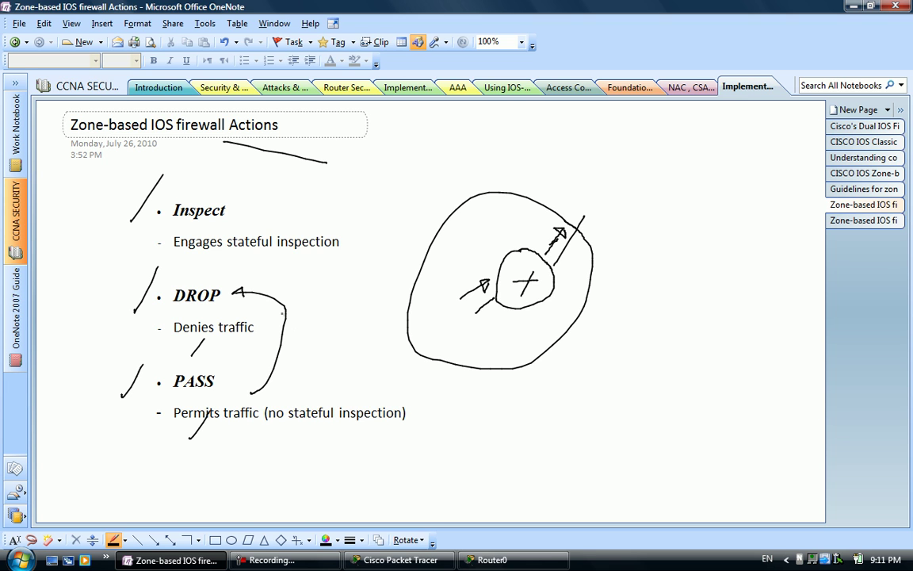
mouse_move(452, 297)
left_mouse_down()
mouse_move(479, 299)
mouse_move(460, 330)
left_mouse_up()
Step: Underline stateful inspection and add a curved arrow, an X and lines inside the large circle
left_click_drag(234, 259, 335, 253)
mouse_move(444, 282)
left_mouse_down()
mouse_move(515, 222)
mouse_move(521, 231)
left_mouse_up()
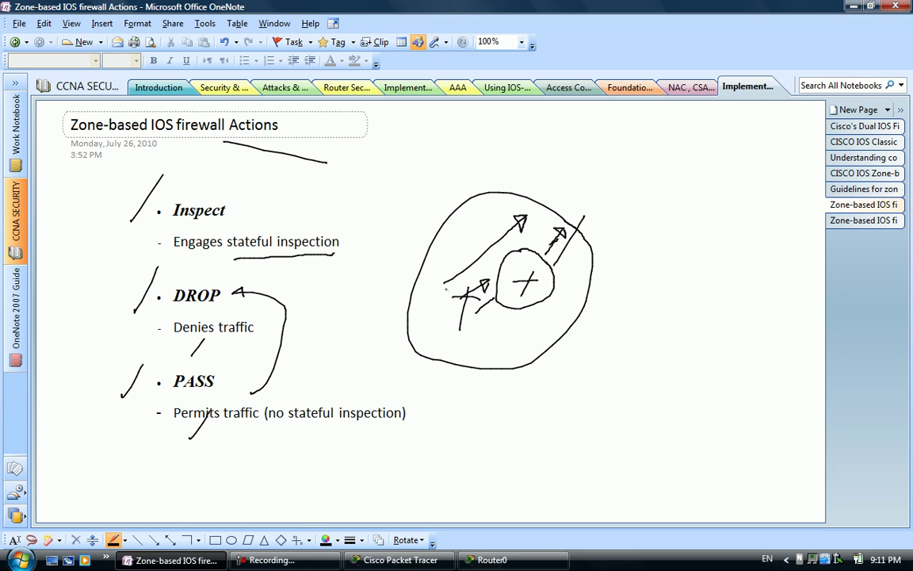
left_click_drag(457, 246, 464, 274)
left_click_drag(478, 214, 465, 271)
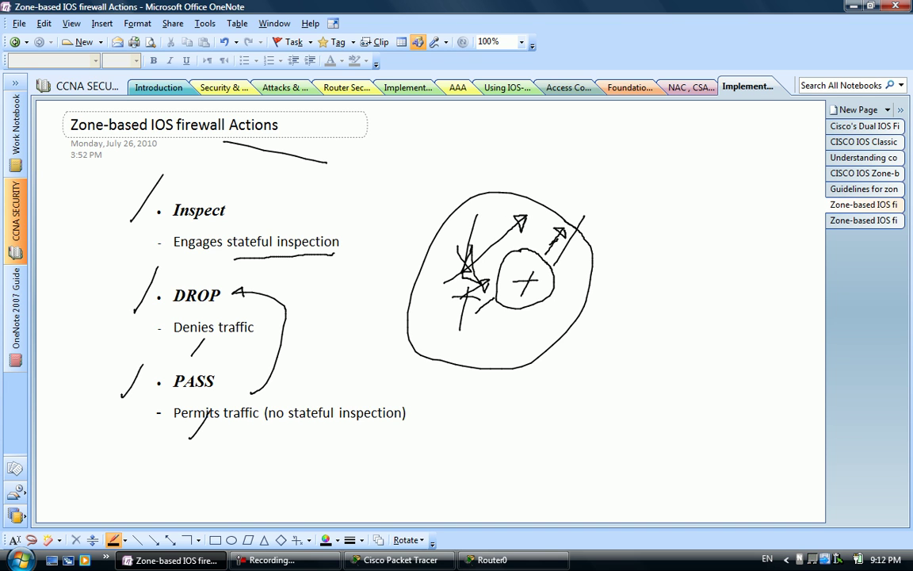
left_click_drag(456, 235, 458, 263)
Step: Move to the Zone-based IOS firewall configuration page with Ctrl+Page Down, then bring up the screen recorder
key("ctrl+Page_Down")
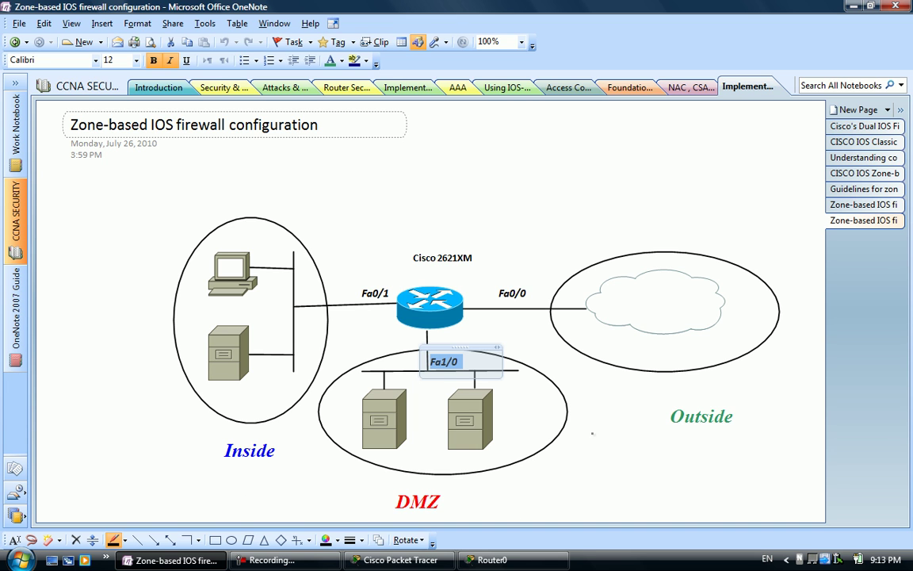
left_click(268, 559)
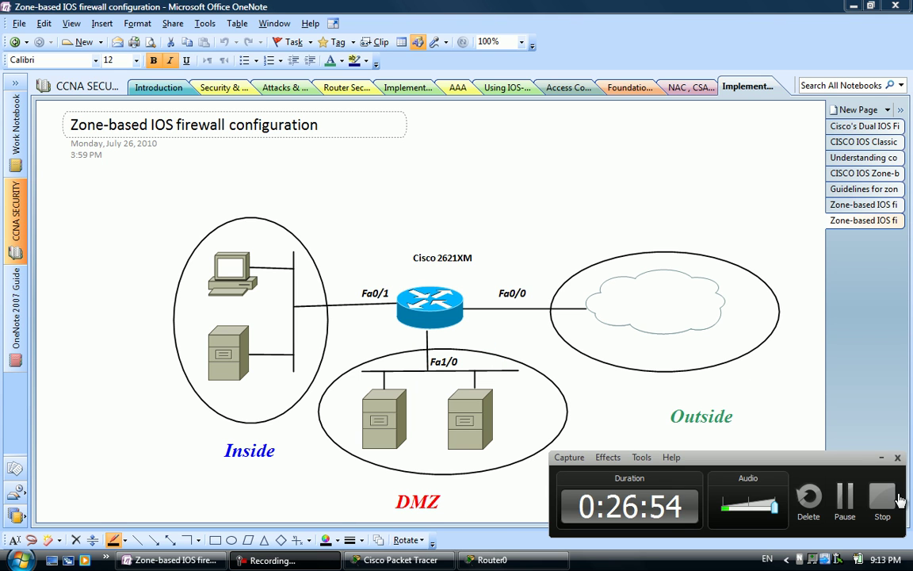